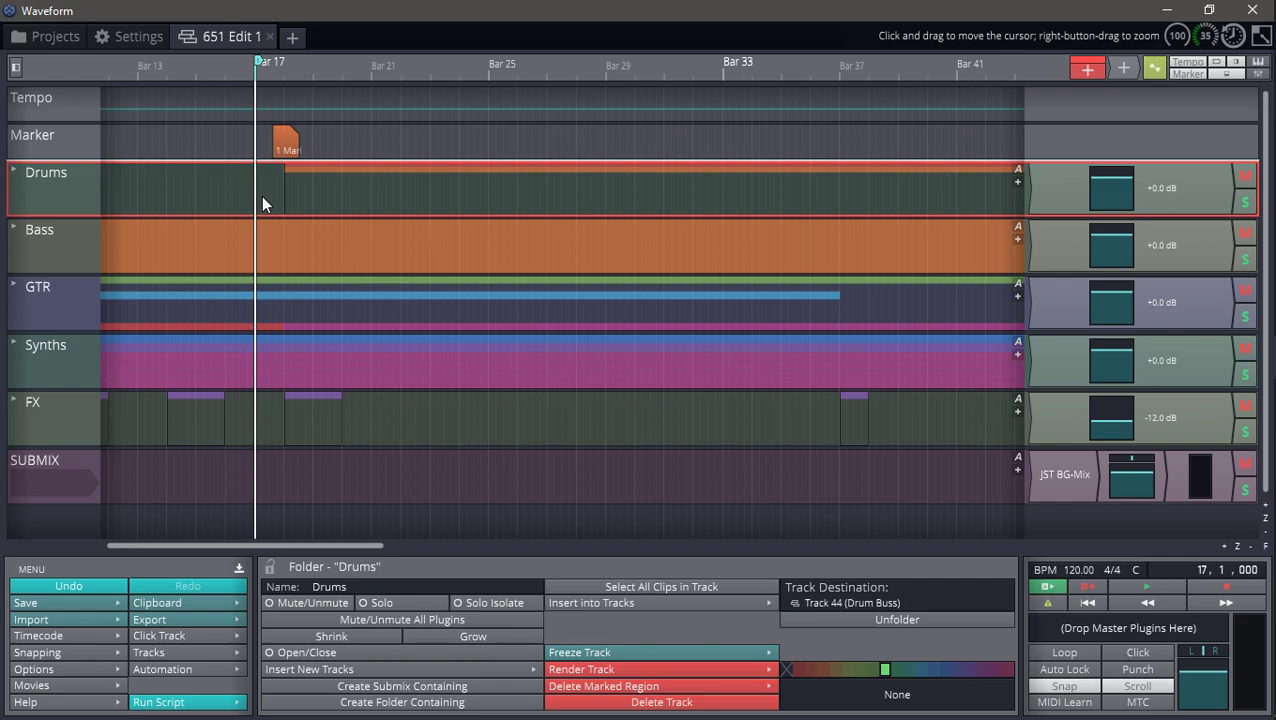
# Play the arrangement from bar 17 to about bar 25, stop playback, and mute the existing Drums folder.
pyautogui.press('space')
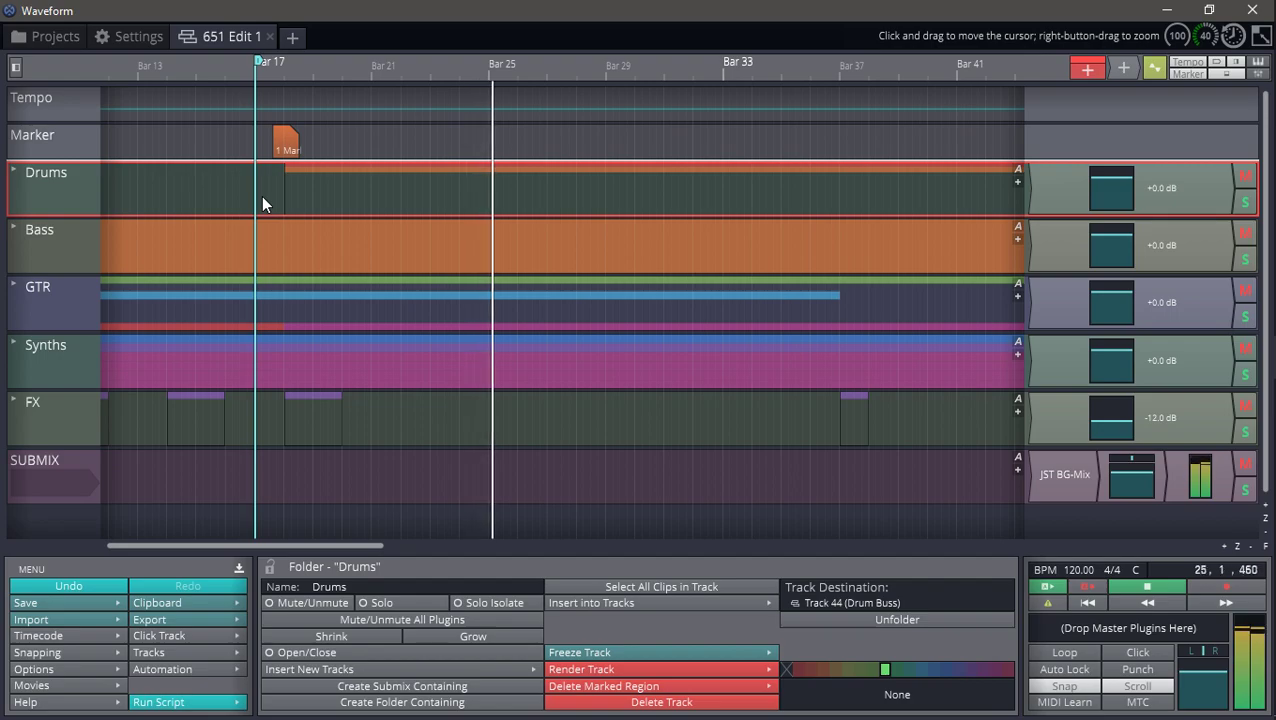
pyautogui.press('space')
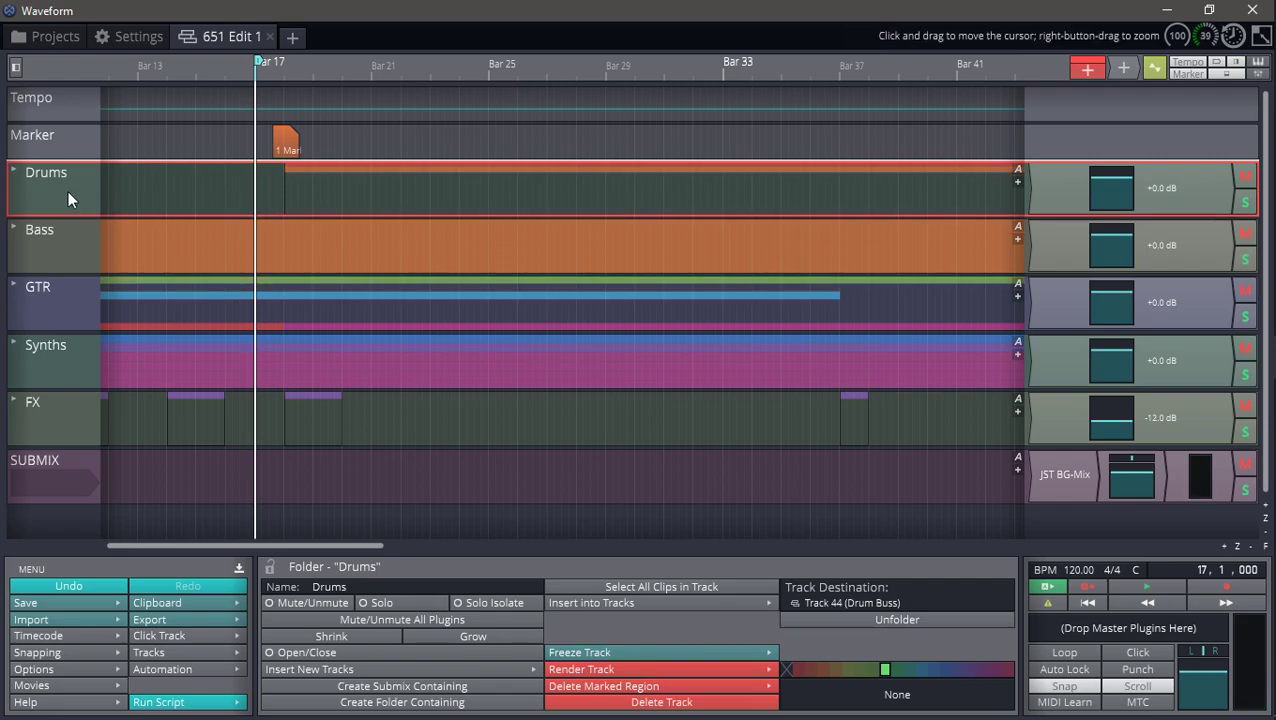
pyautogui.click(1245, 178)
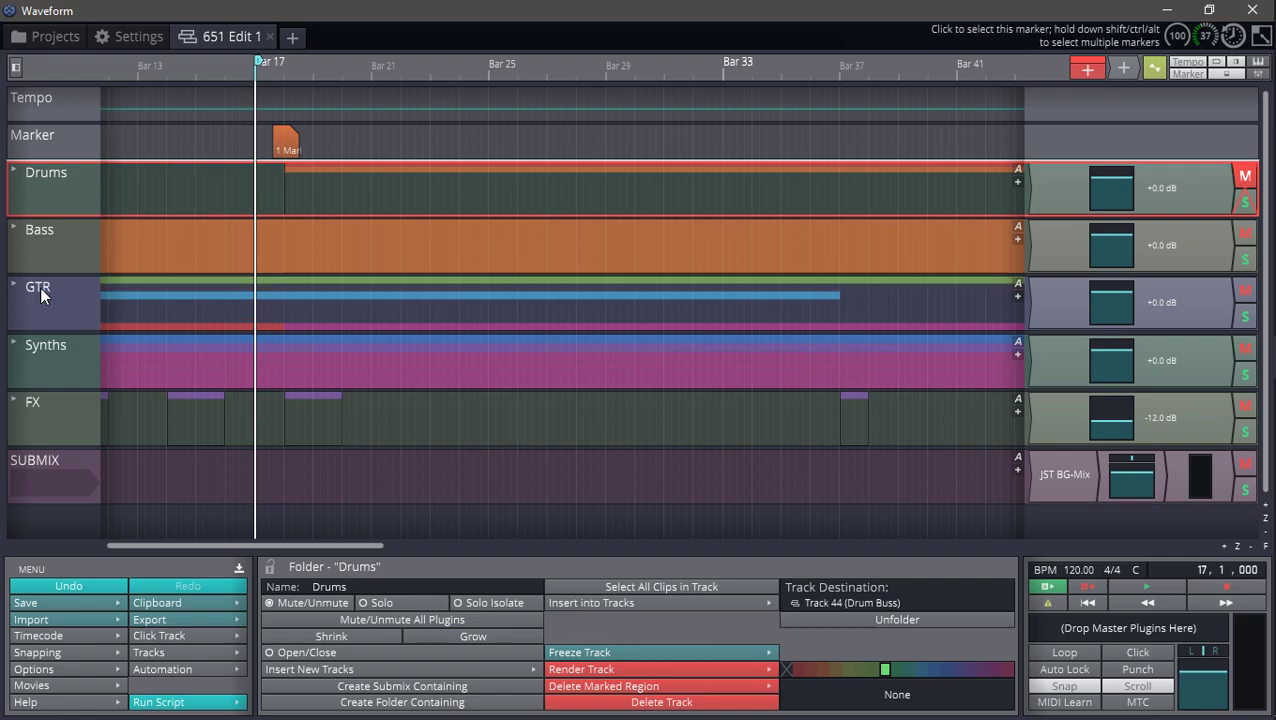
# Create a new folder track below the muted Drums folder and name it "Drums 2".
pyautogui.scroll(-1, 49, 462)
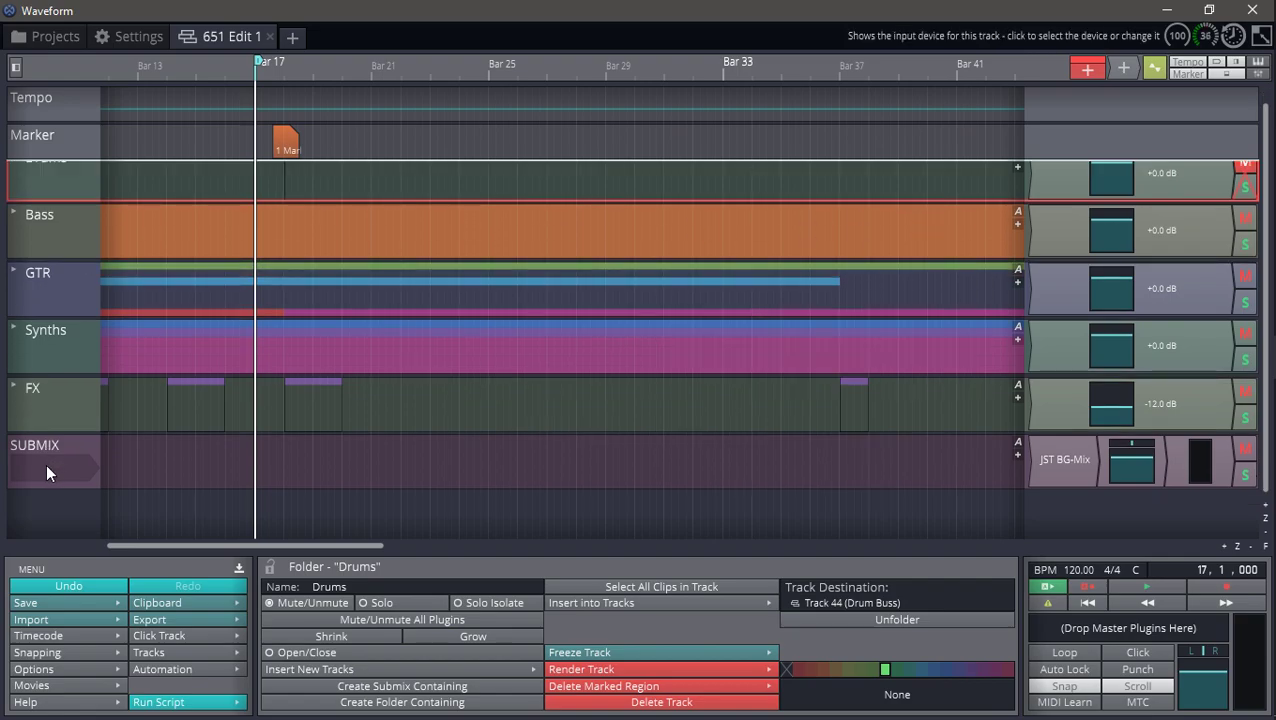
pyautogui.scroll(1, 47, 516)
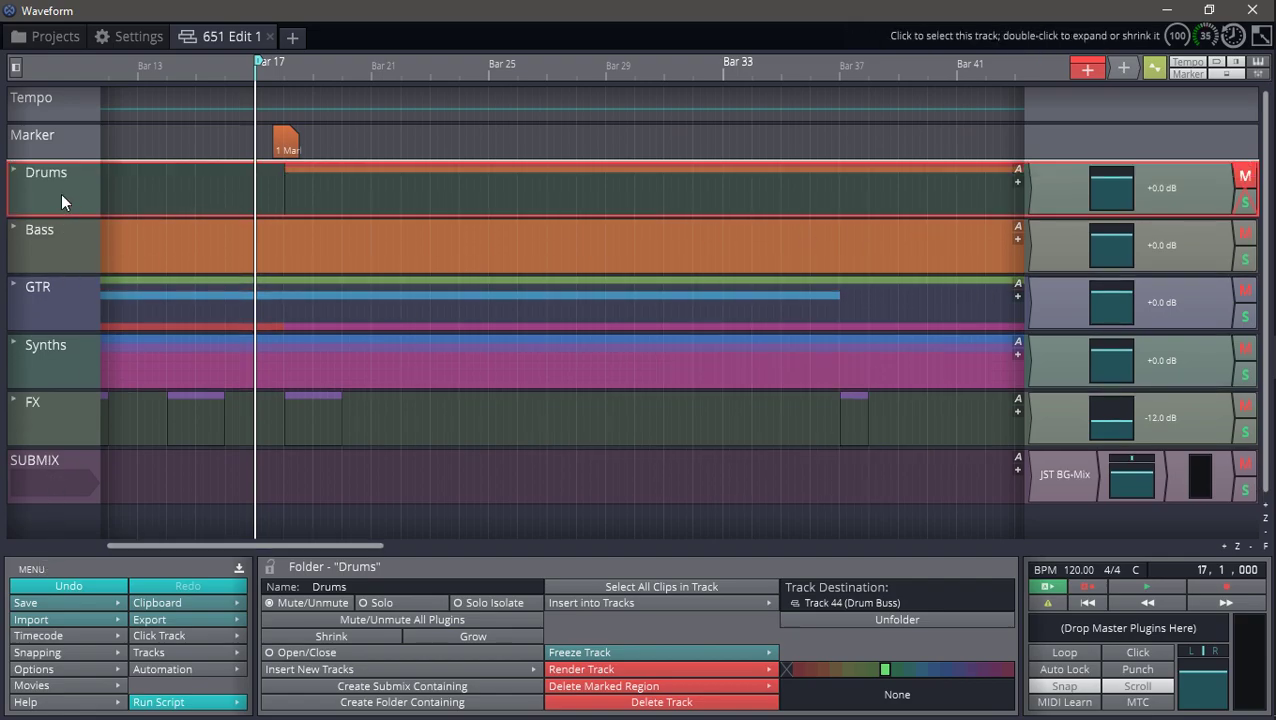
pyautogui.rightClick(56, 528)
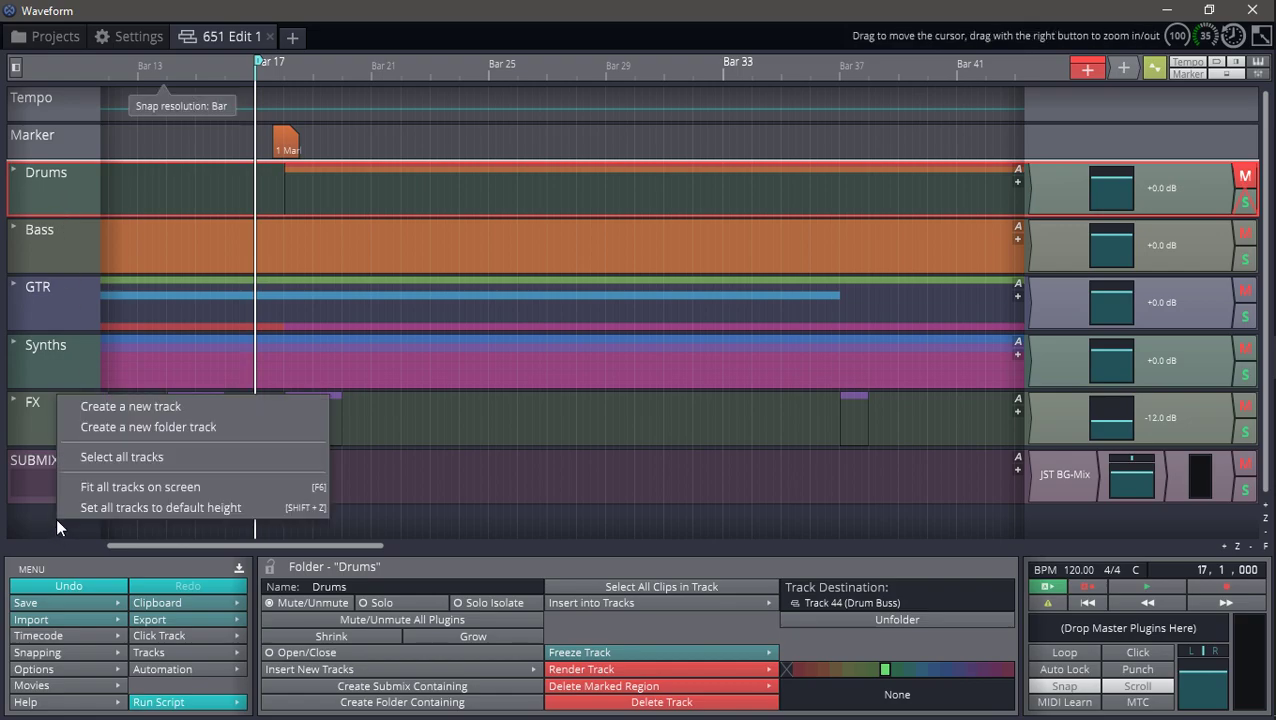
pyautogui.click(164, 432)
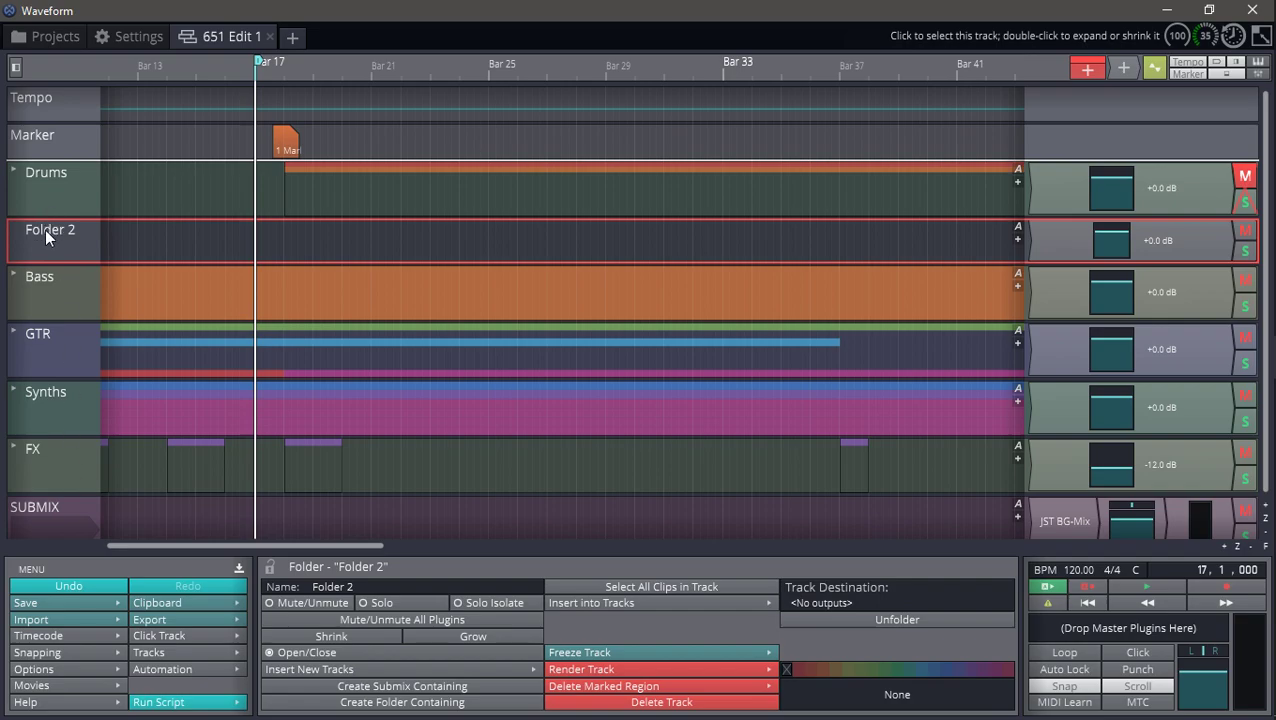
pyautogui.click(376, 587)
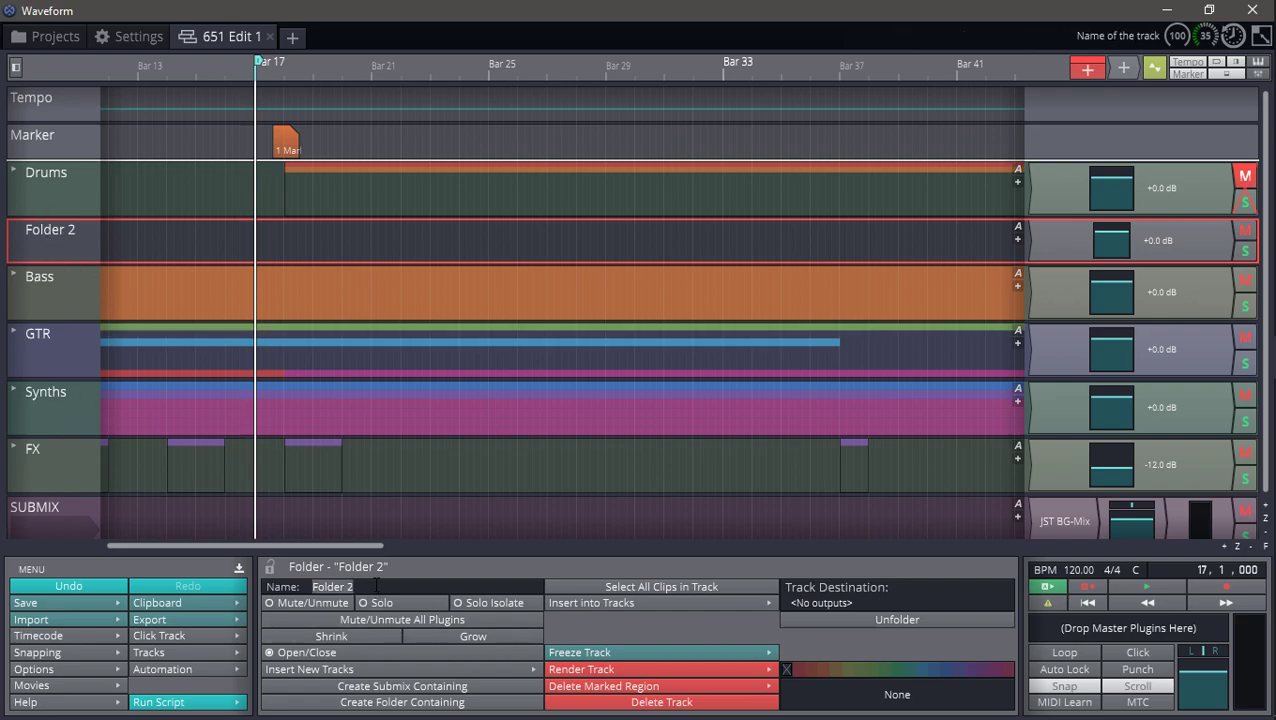
pyautogui.write('Drums')
pyautogui.press('Return')
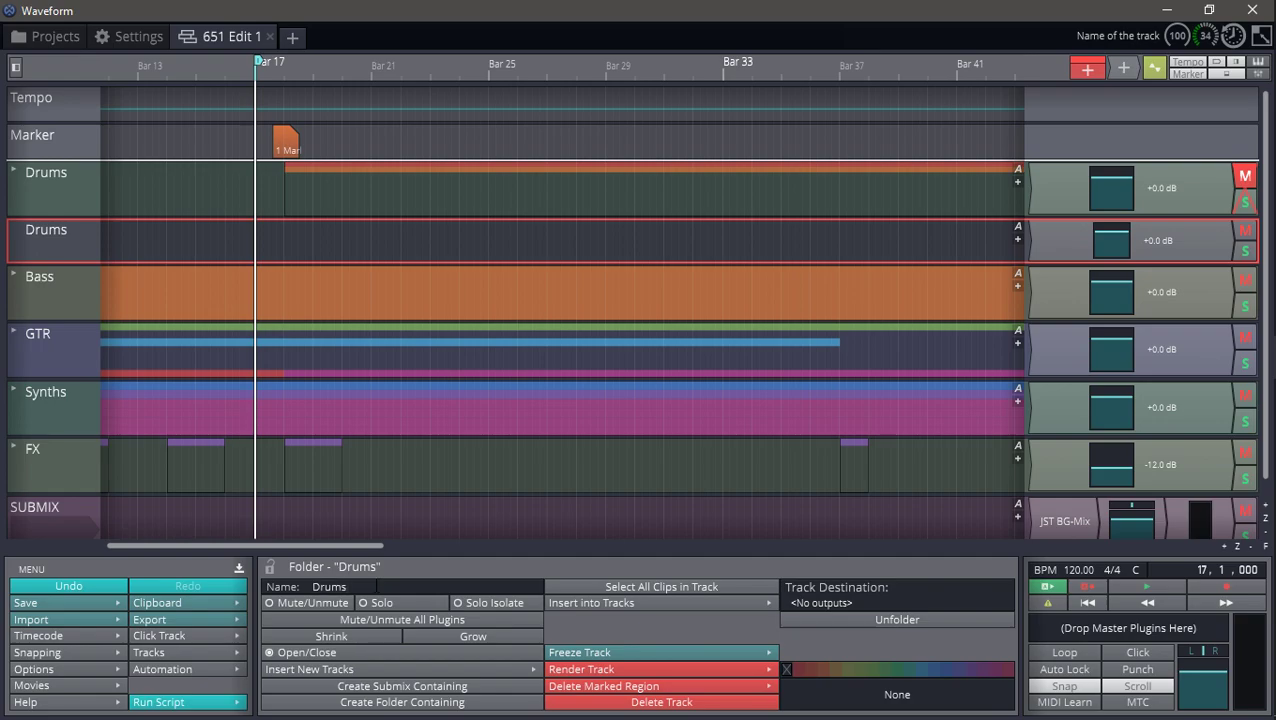
pyautogui.write('2')
pyautogui.press('Return')
# Add a new track inside the Drums 2 folder and name it "Midi".
pyautogui.scroll(-1, 72, 362)
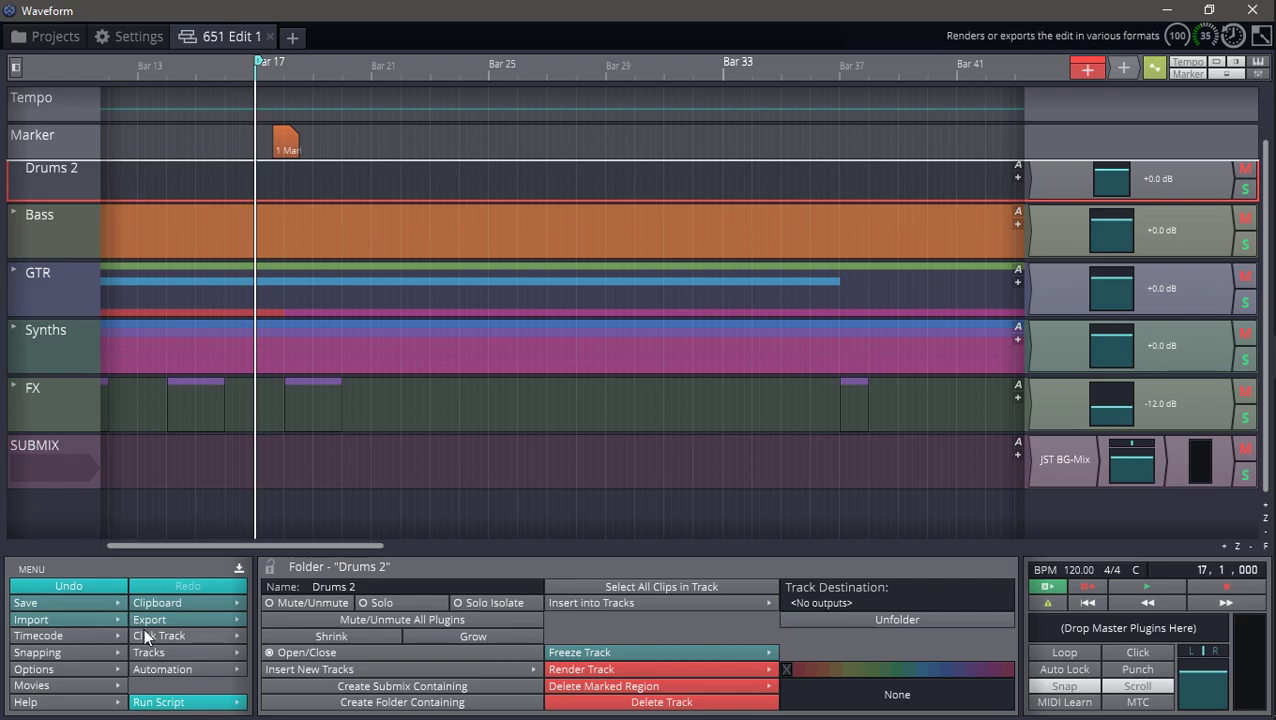
pyautogui.click(158, 651)
pyautogui.click(80, 527)
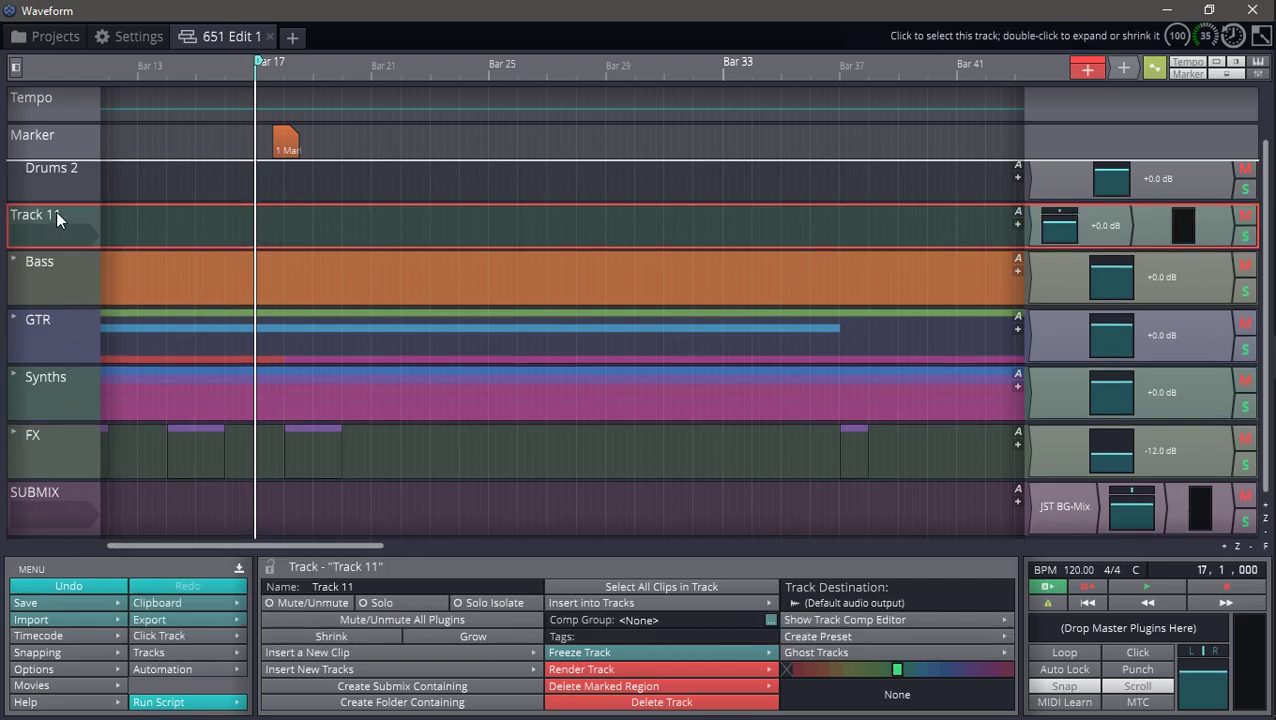
pyautogui.moveTo(56, 211)
pyautogui.mouseDown()
pyautogui.moveTo(57, 162)
pyautogui.moveTo(64, 223)
pyautogui.mouseUp()
pyautogui.click(64, 275)
pyautogui.moveTo(67, 275)
pyautogui.mouseDown()
pyautogui.moveTo(66, 238)
pyautogui.moveTo(56, 284)
pyautogui.moveTo(69, 253)
pyautogui.mouseUp()
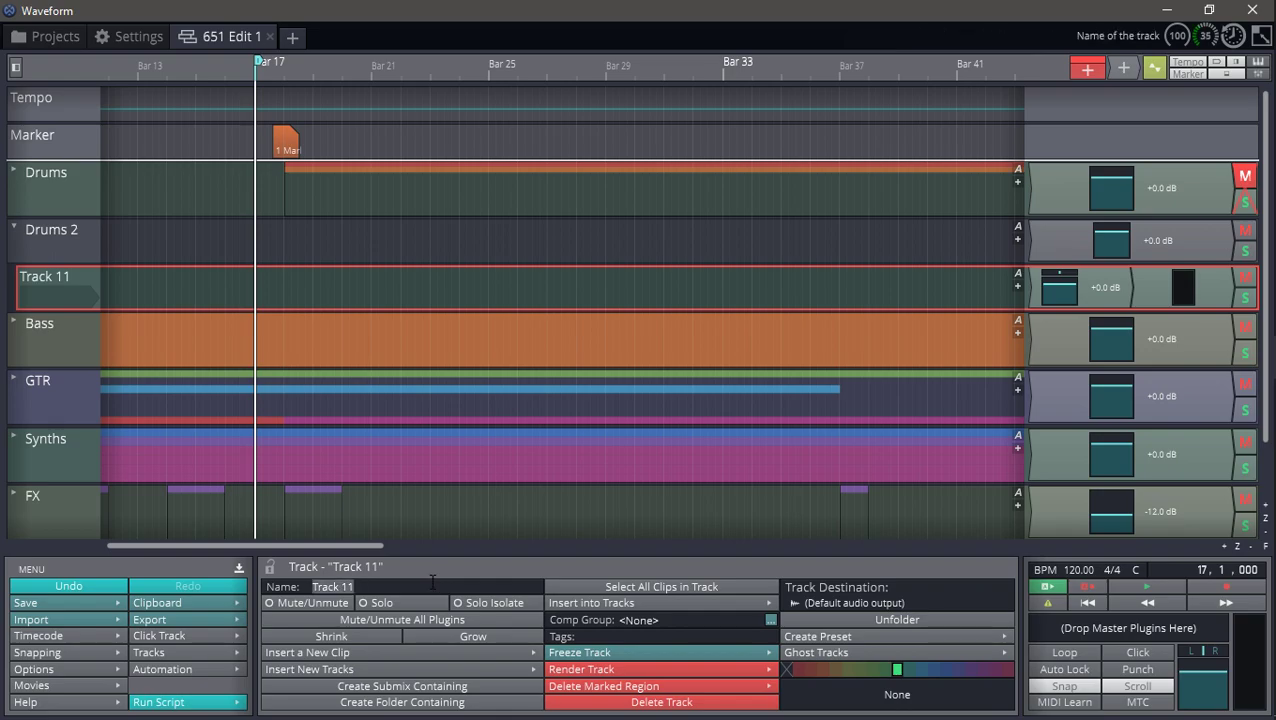
pyautogui.write('Midi')
pyautogui.press('Return')
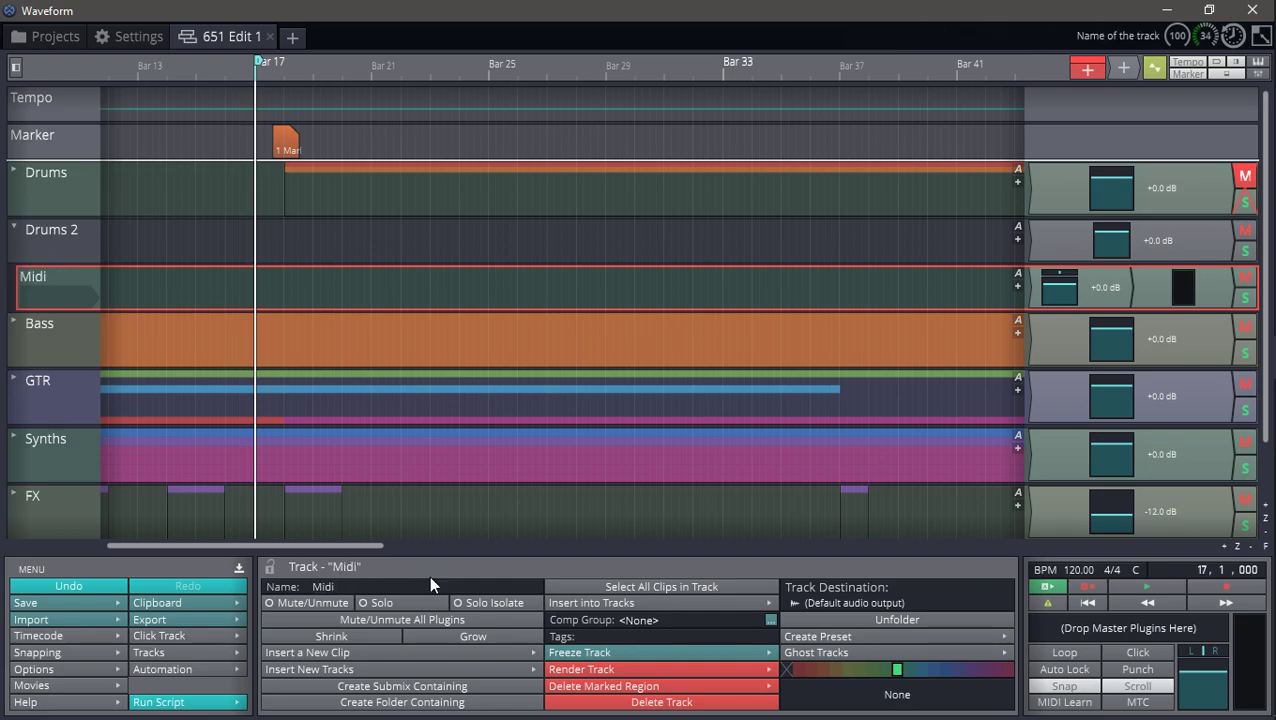
# Insert the NI Kontakt 5 plugin on the Midi track and open its interface.
pyautogui.moveTo(1123, 67); pyautogui.dragTo(1026, 286)
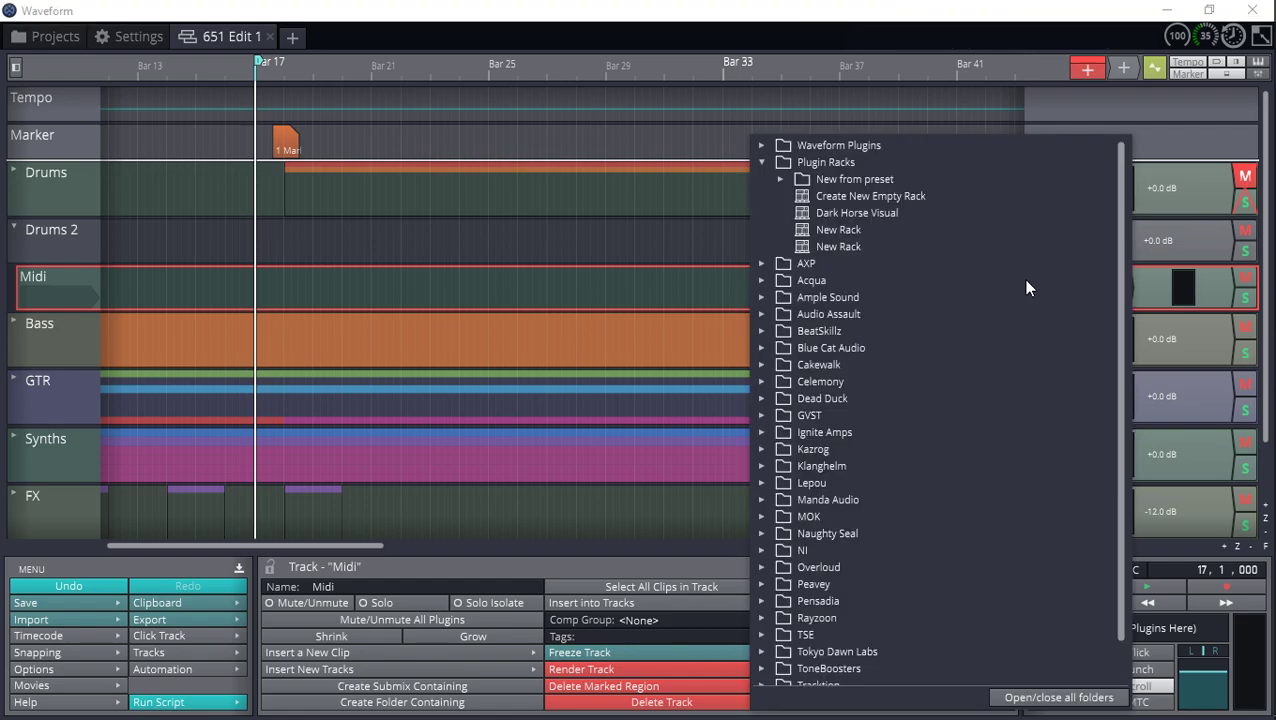
pyautogui.click(762, 162)
pyautogui.click(761, 465)
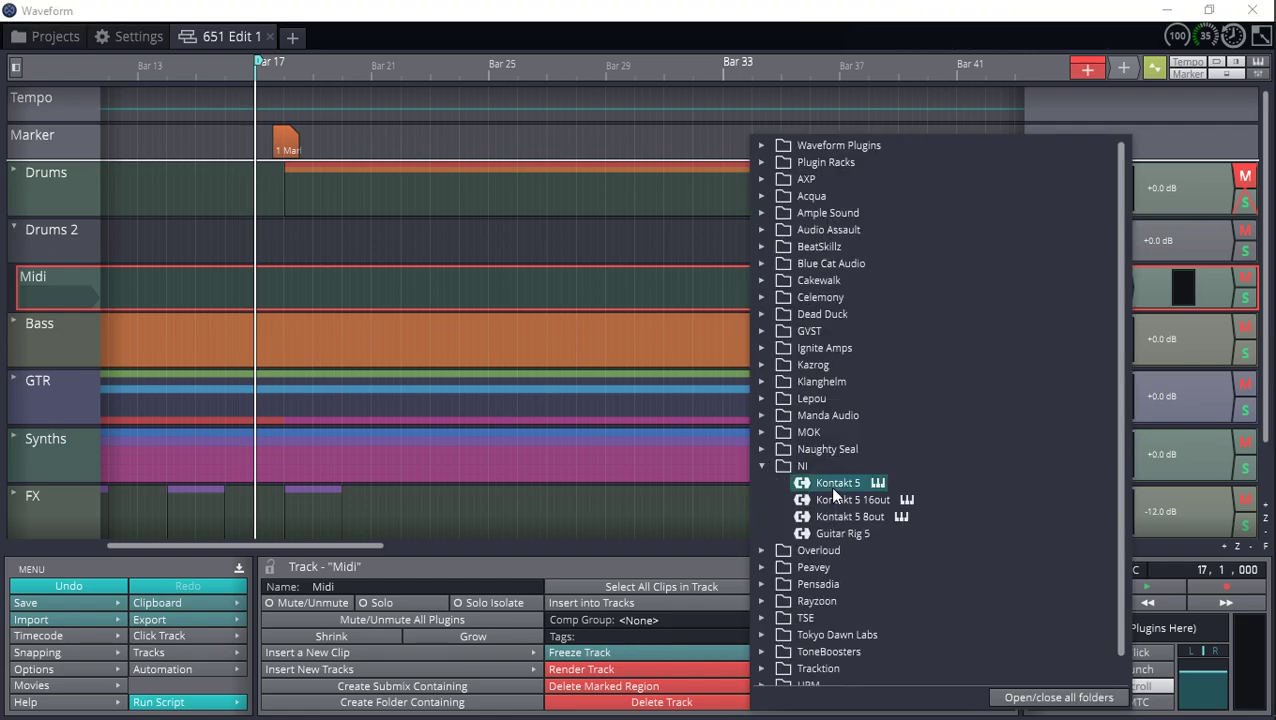
pyautogui.click(830, 482)
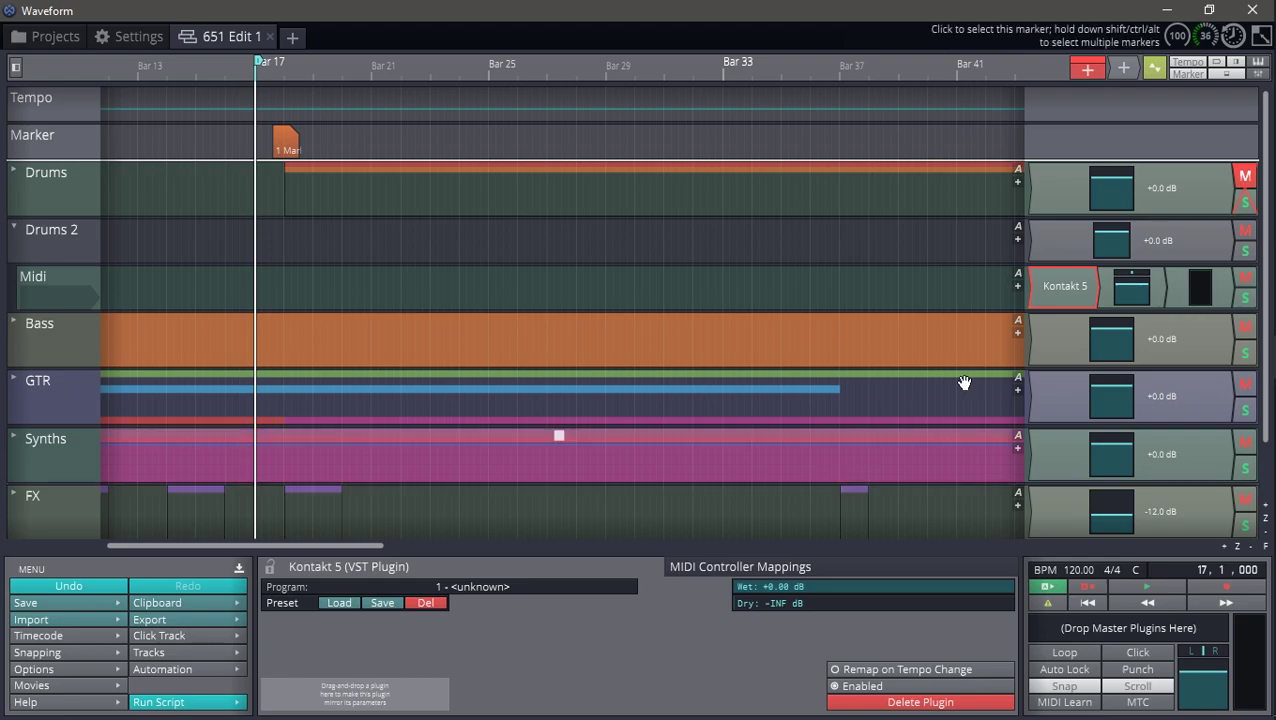
pyautogui.doubleClick(1050, 288)
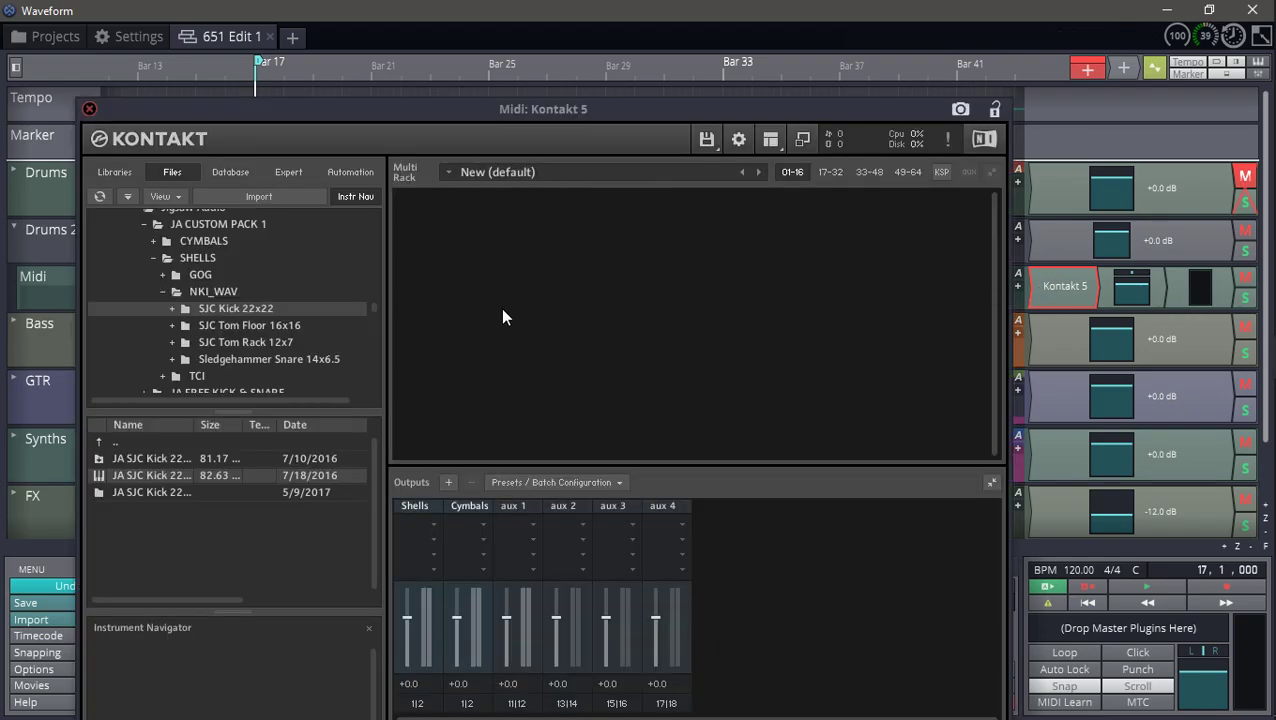
# Load the CMG Mirage Kit instrument into the rack from the Heavy As Fuck Kit folder inside the Cultz library folder.
pyautogui.scroll(2, 152, 270)
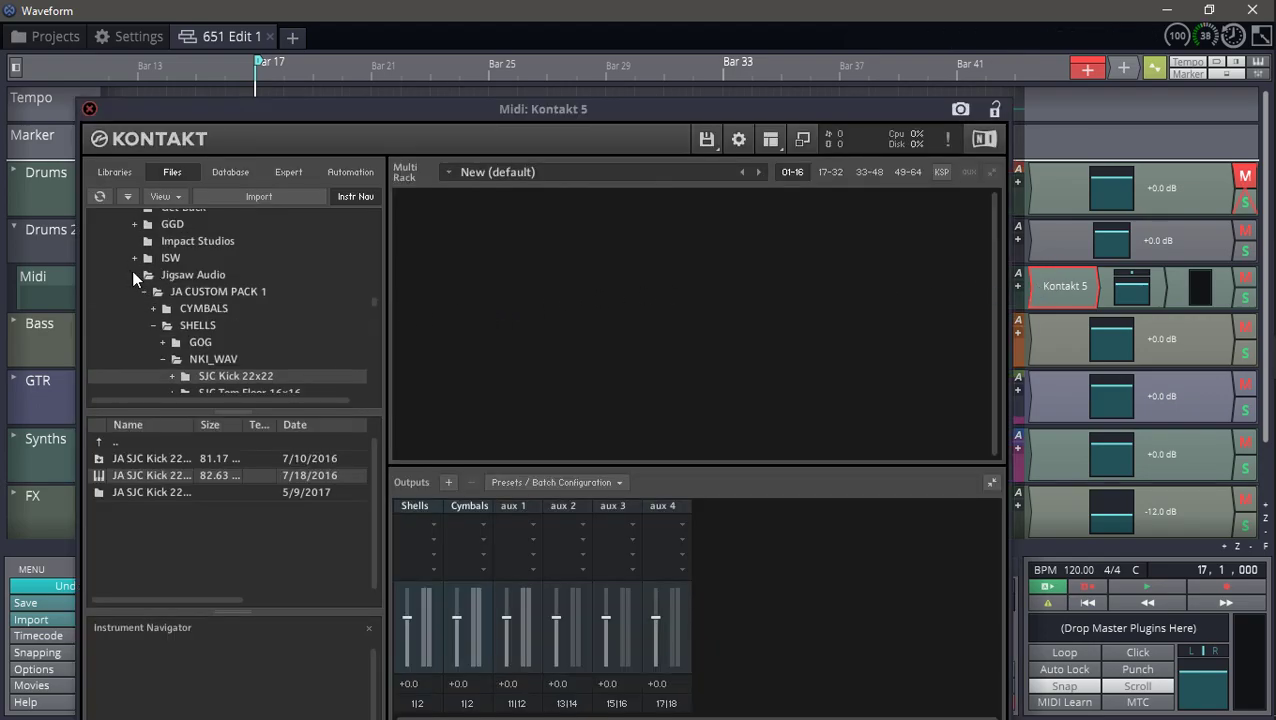
pyautogui.click(133, 273)
pyautogui.scroll(6, 153, 287)
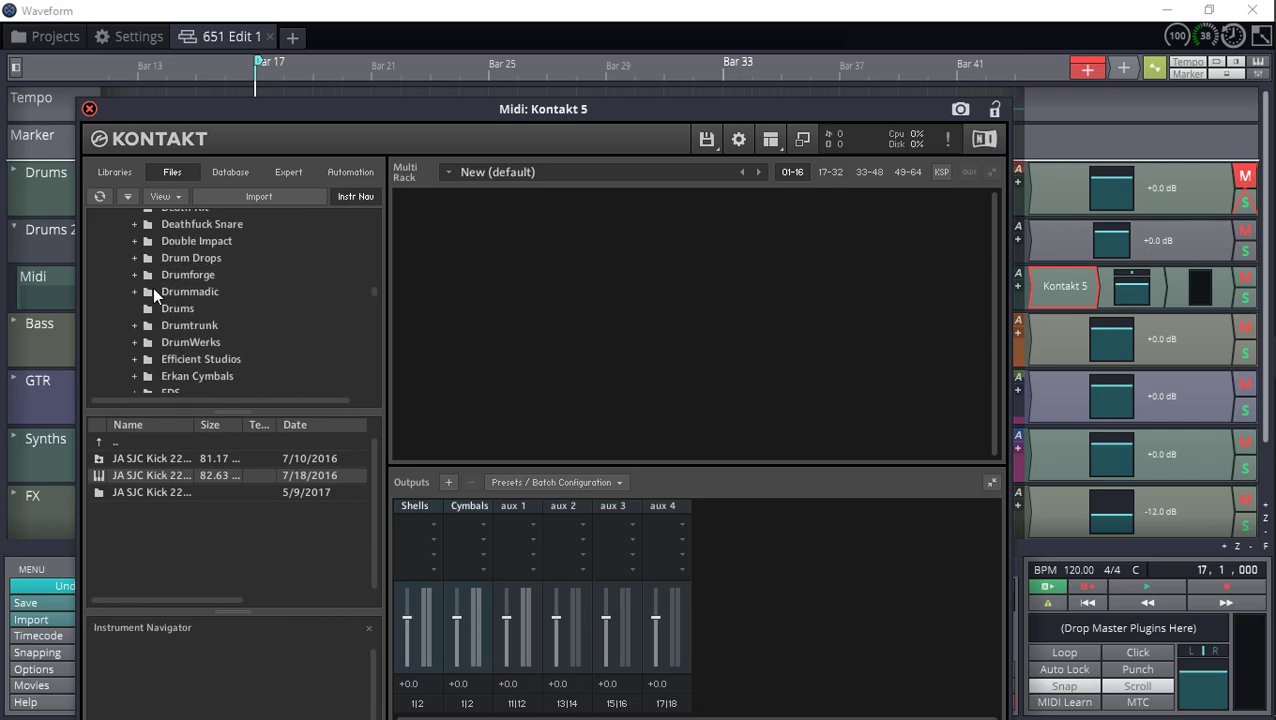
pyautogui.scroll(3, 155, 288)
pyautogui.click(163, 285)
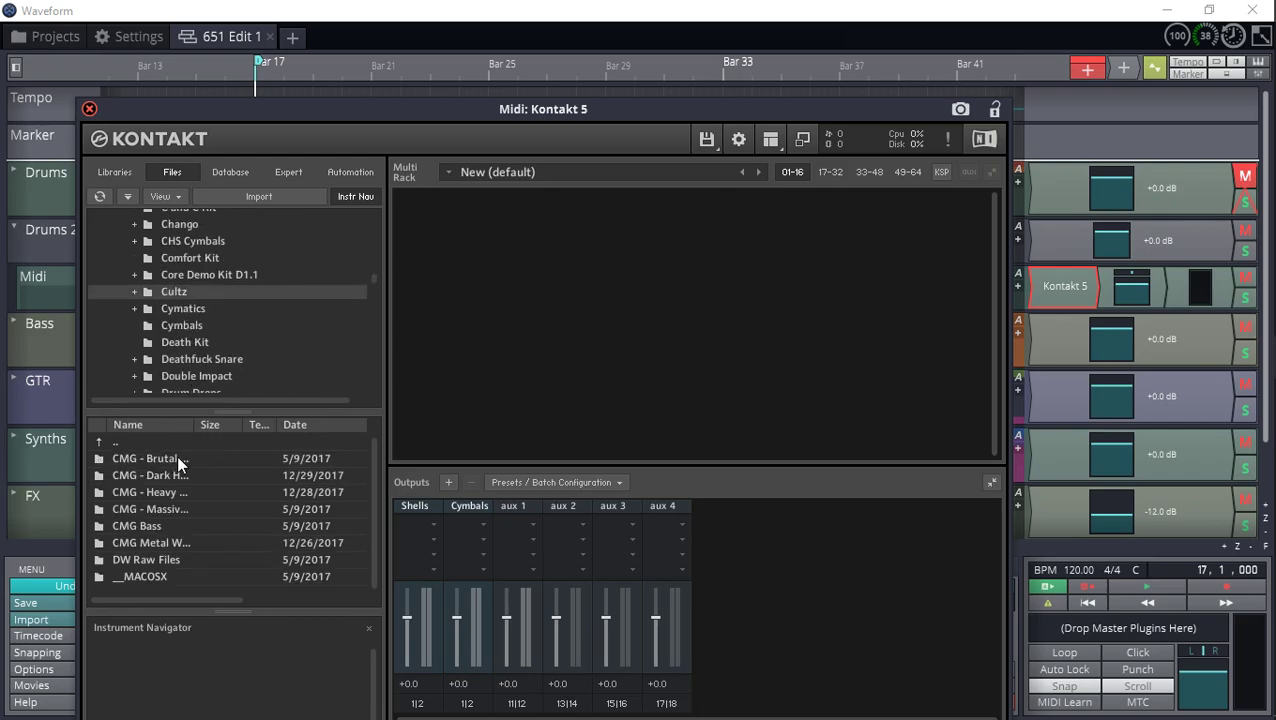
pyautogui.doubleClick(164, 491)
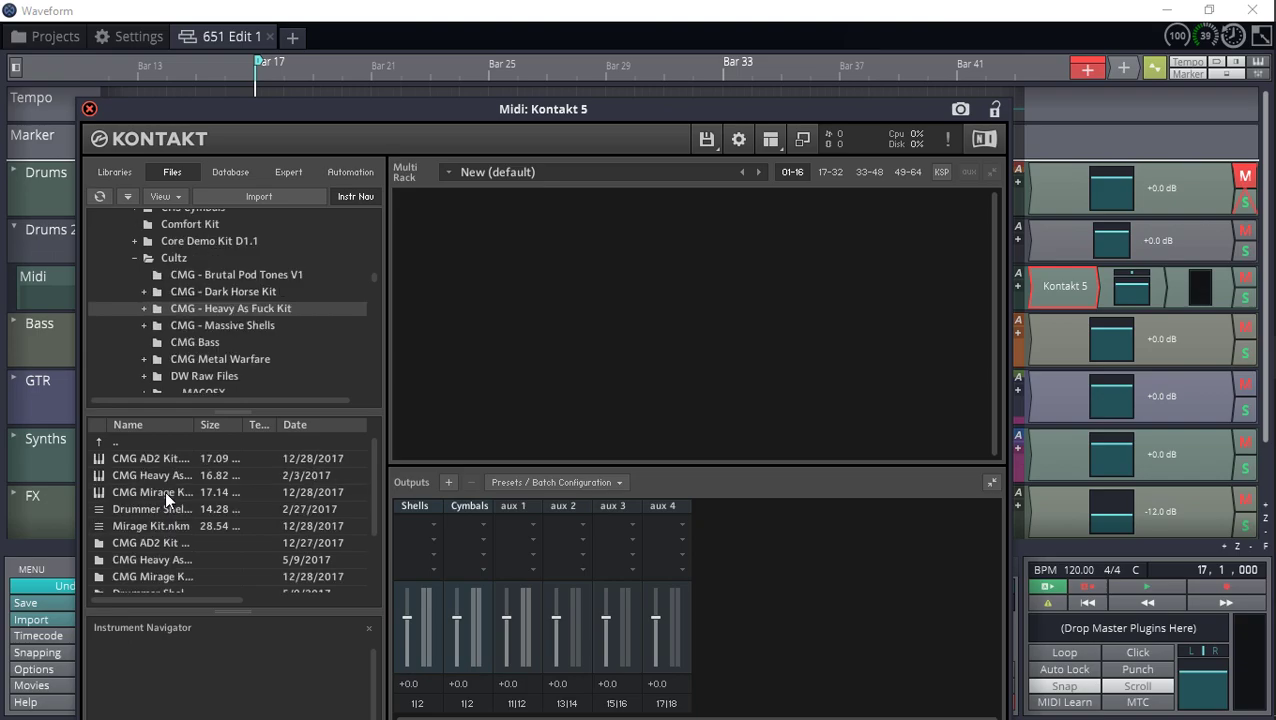
pyautogui.moveTo(164, 489); pyautogui.dragTo(541, 297)
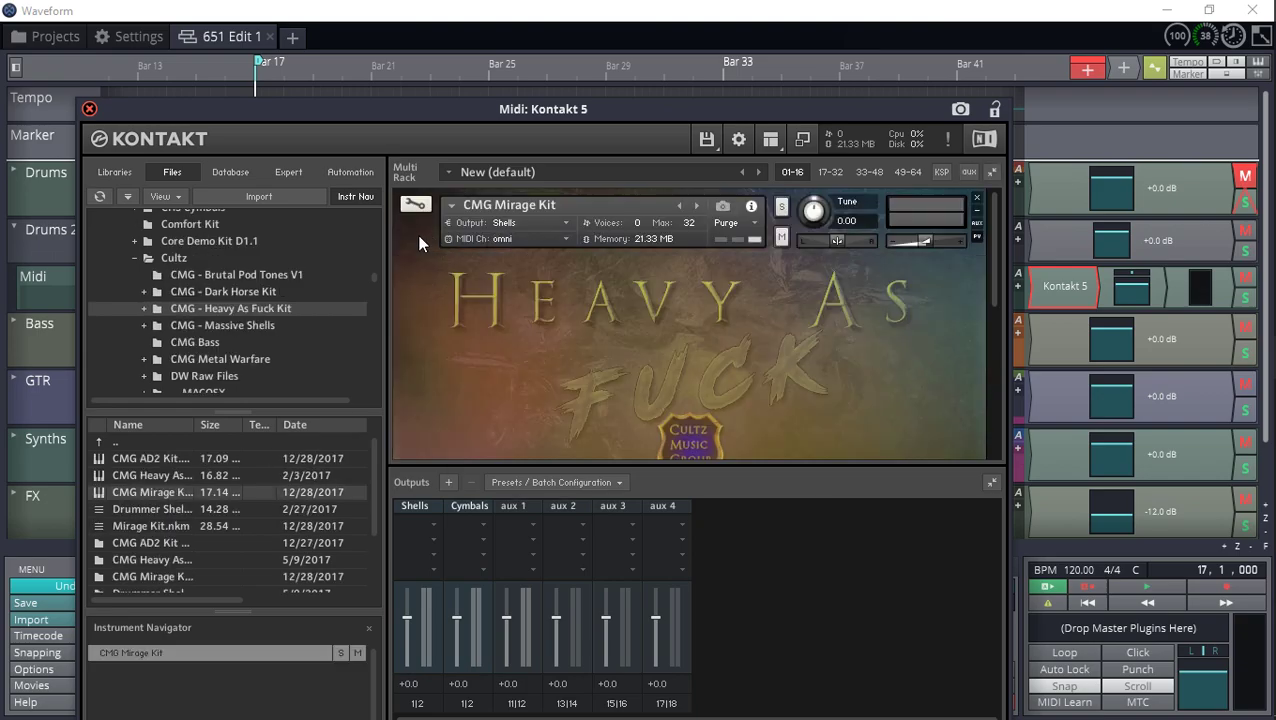
# Examine the Mirage Kit's mixer controls and the snare's output routing options, and collapse the instrument.
pyautogui.scroll(-3, 520, 308)
pyautogui.scroll(-5, 520, 308)
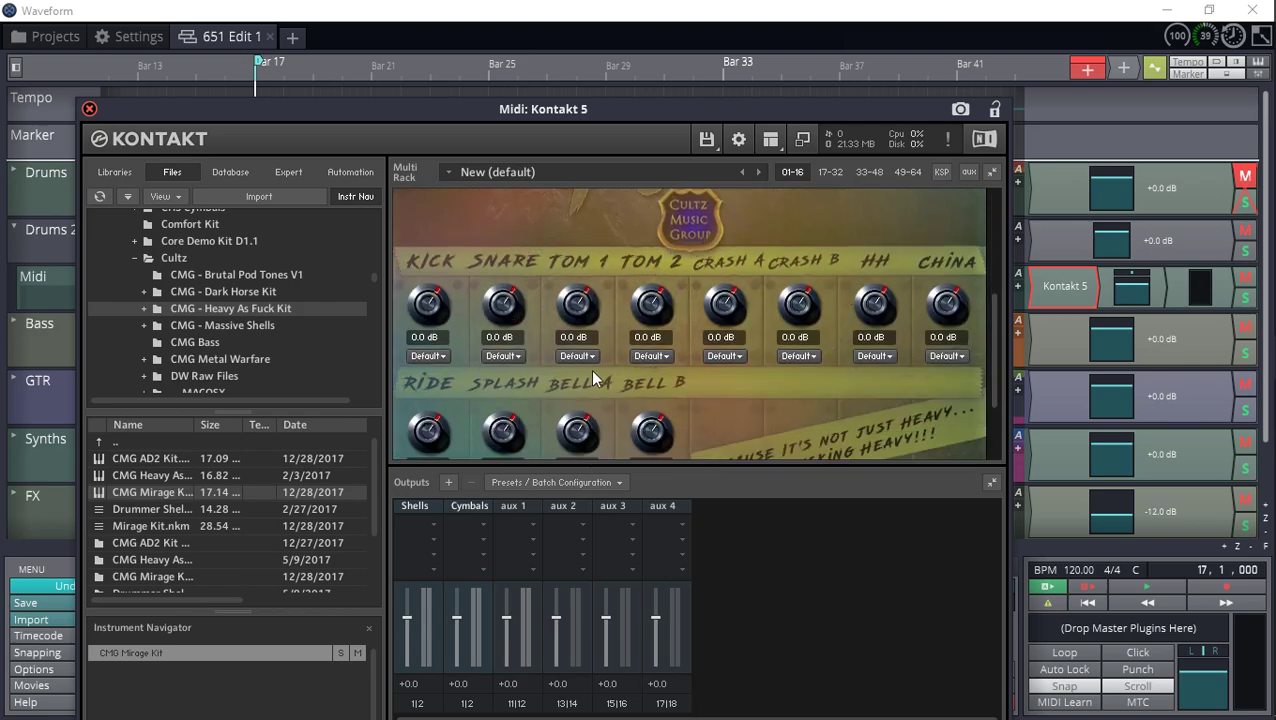
pyautogui.click(503, 356)
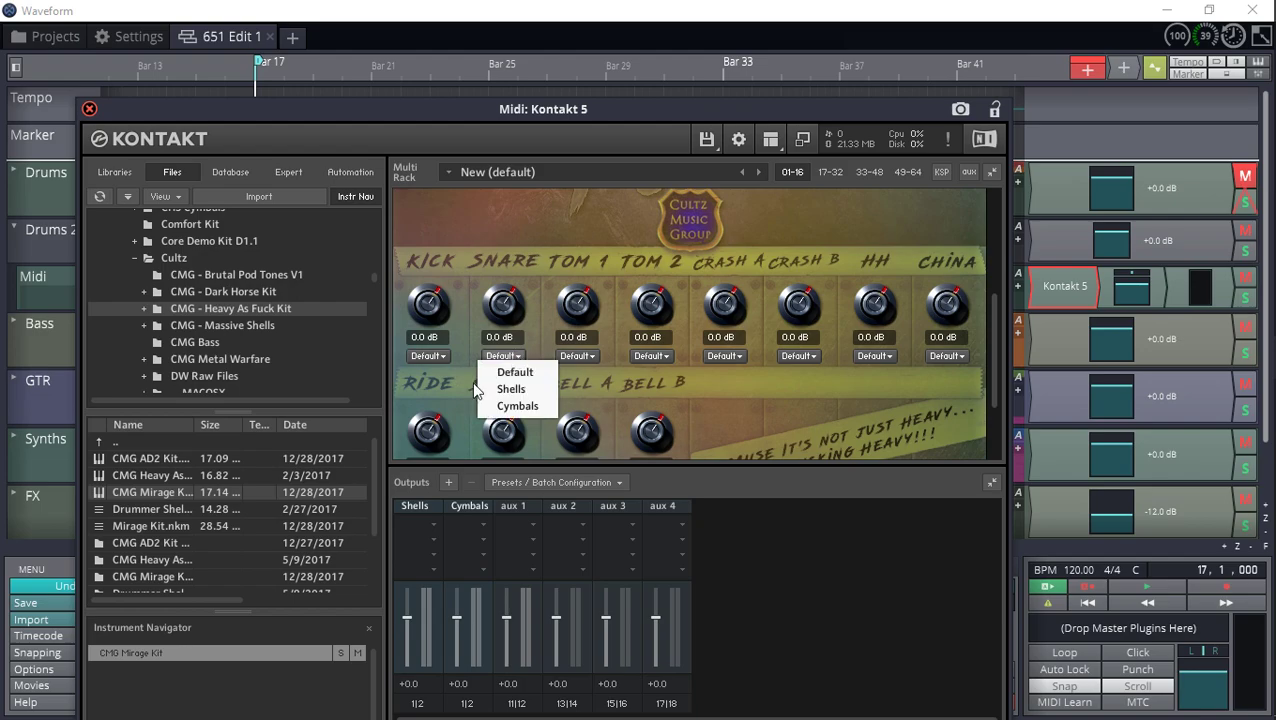
pyautogui.click(644, 385)
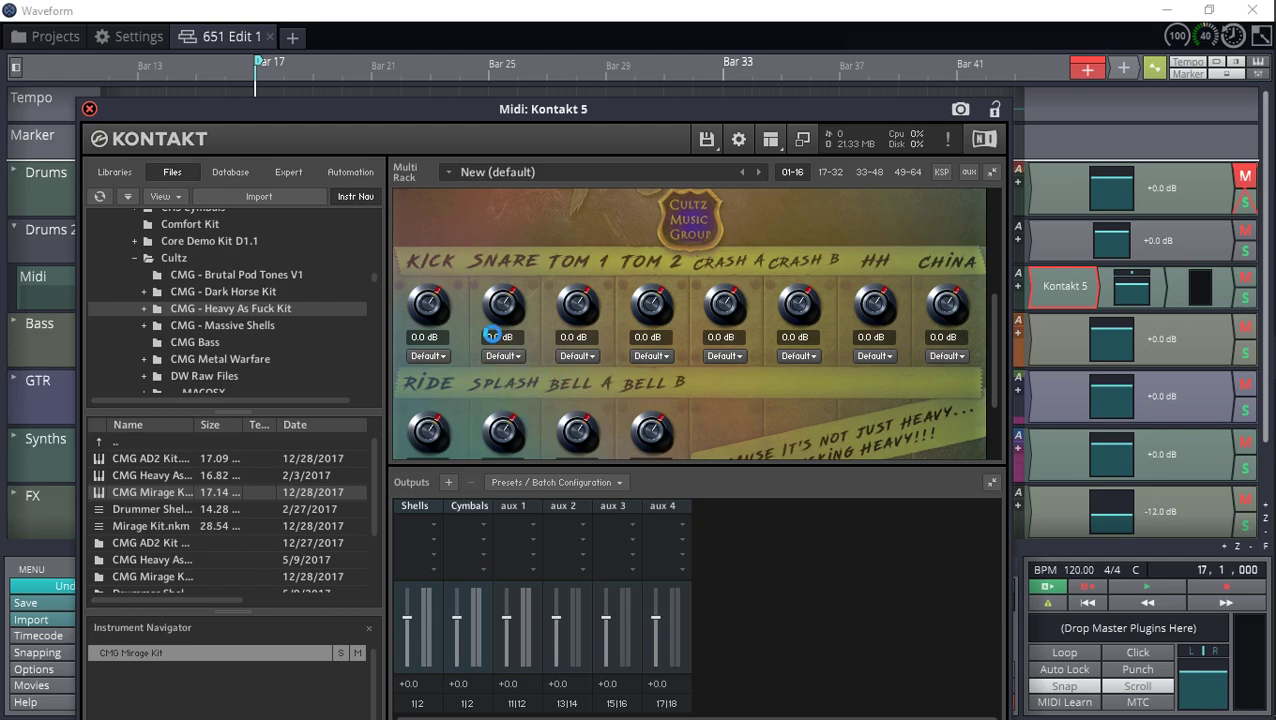
pyautogui.scroll(3, 491, 333)
pyautogui.scroll(3, 479, 306)
pyautogui.click(423, 230)
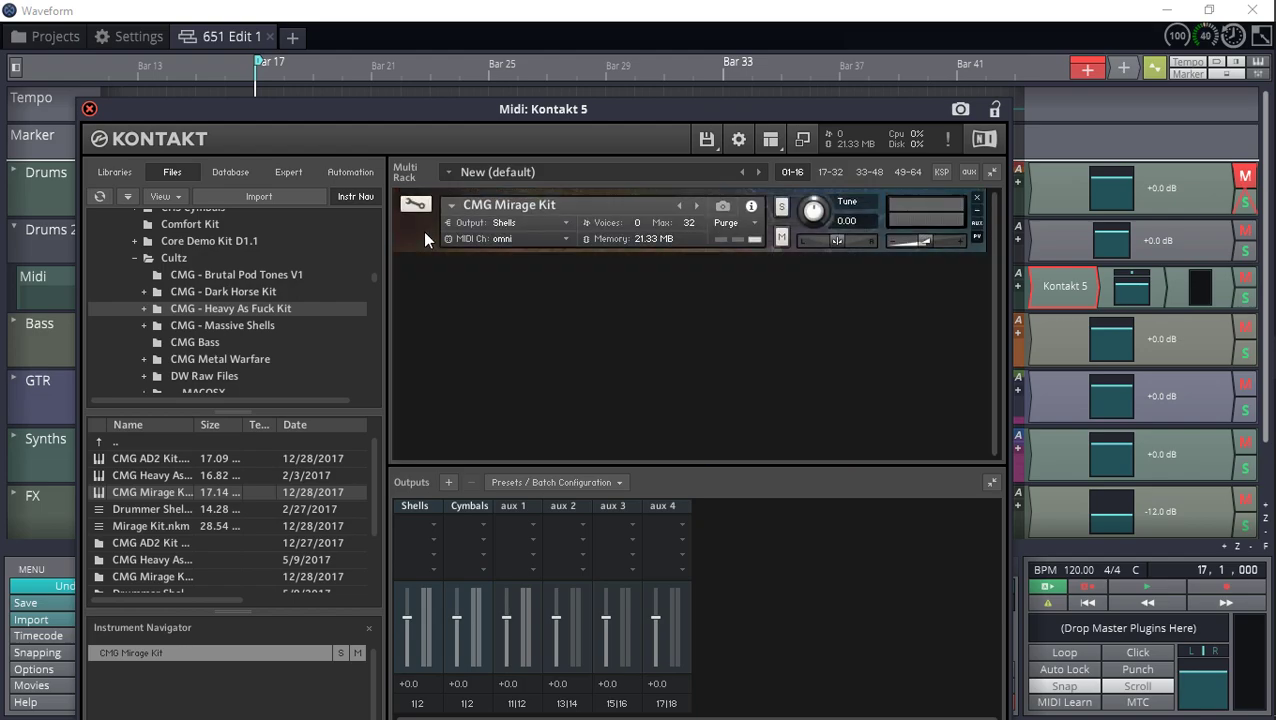
# Load the JA SJC Kick 22x22 instrument from the Jigsaw Audio custom pack's NKI_WAV shells and collapse it in the rack.
pyautogui.click(135, 258)
pyautogui.scroll(-3, 219, 314)
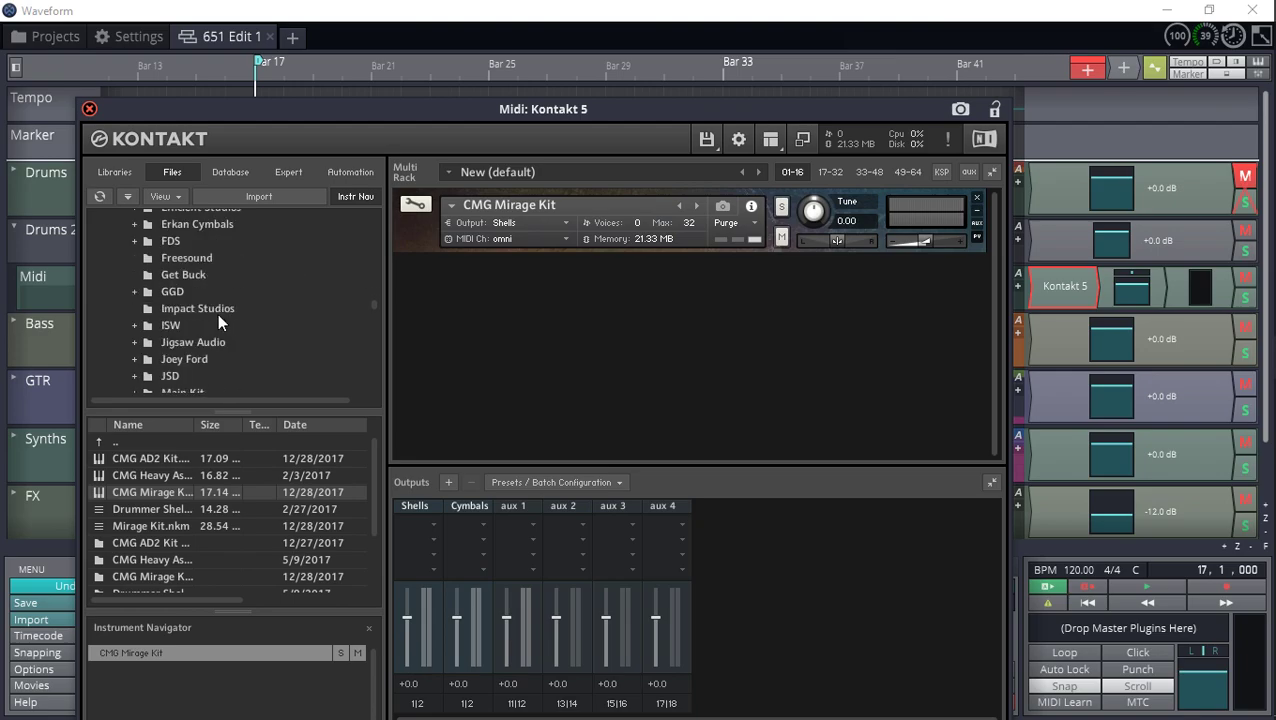
pyautogui.click(135, 342)
pyautogui.scroll(-2, 198, 335)
pyautogui.scroll(1, 199, 321)
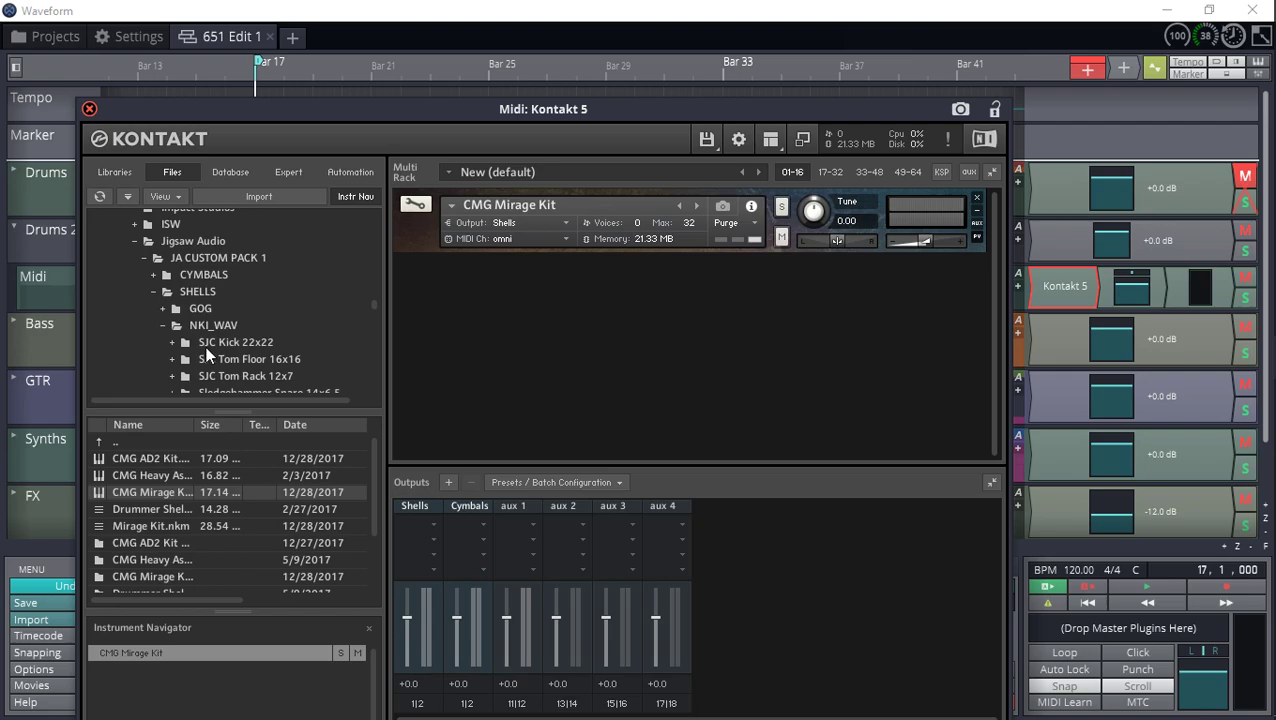
pyautogui.click(205, 346)
pyautogui.moveTo(122, 475); pyautogui.dragTo(487, 326)
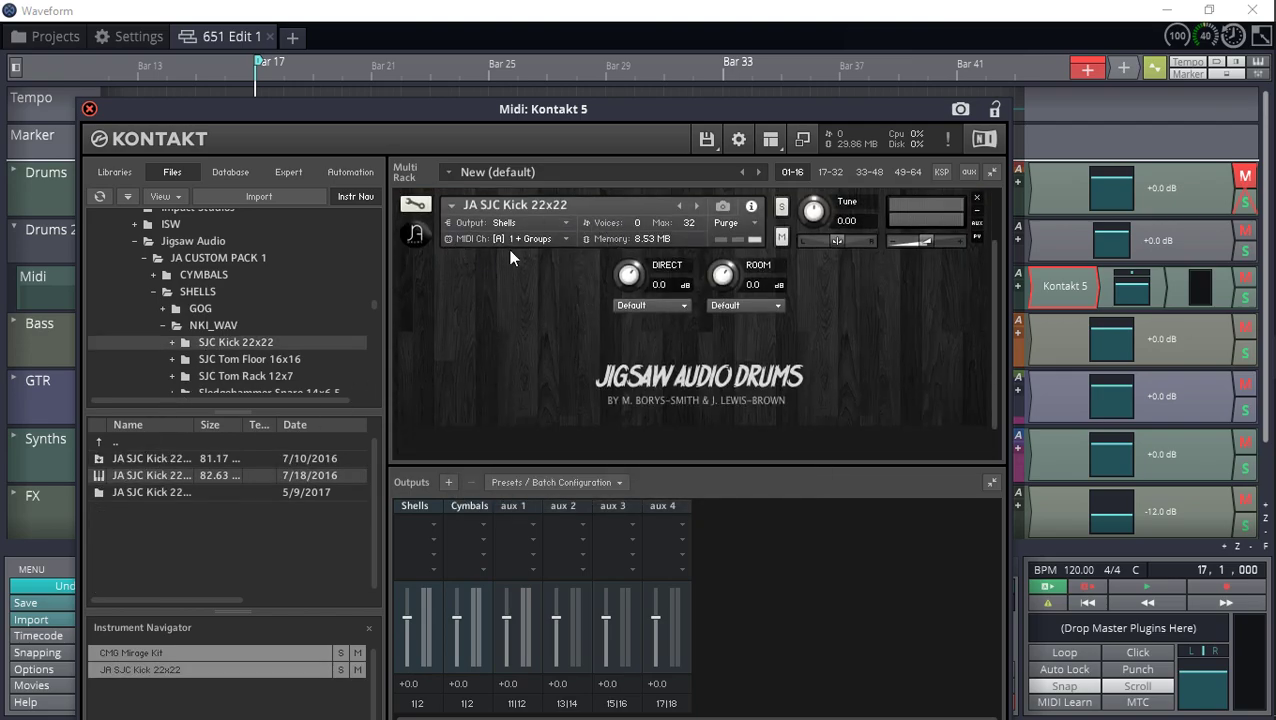
pyautogui.click(425, 238)
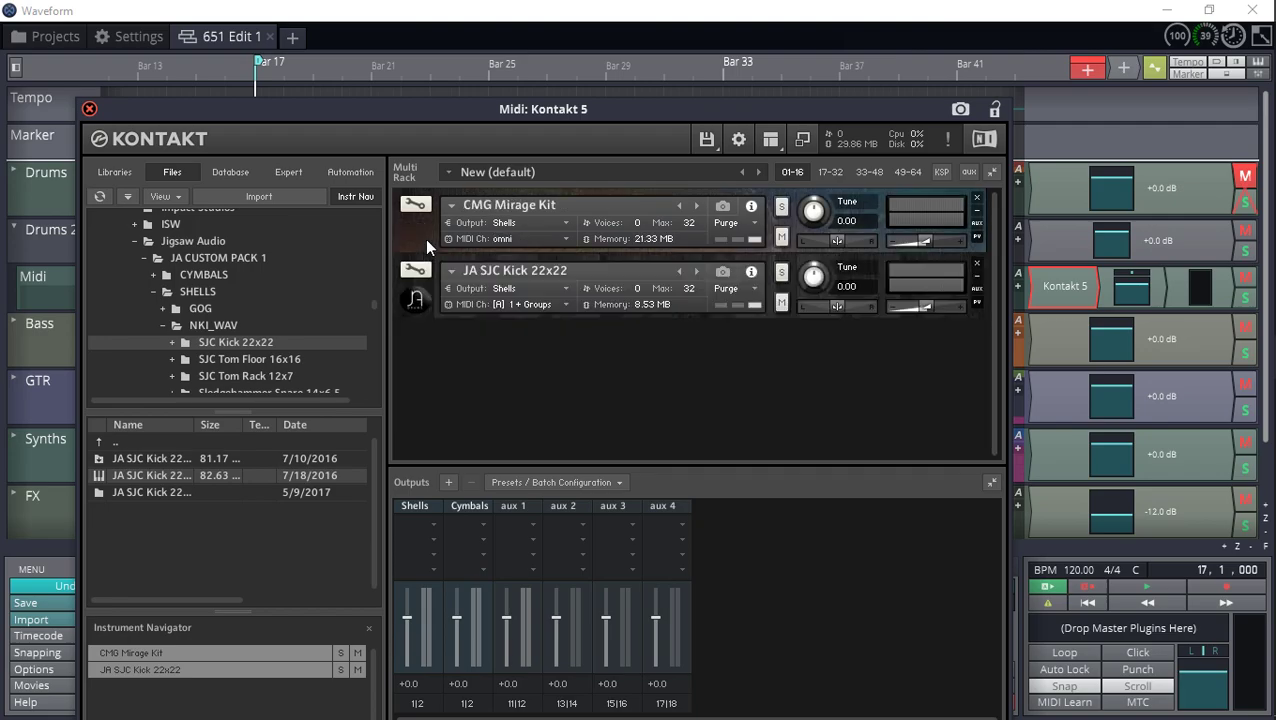
# Load the JA Sledgehammer Snare instrument into the rack from the Sledgehammer Snare 14x6.5 folder.
pyautogui.scroll(-2, 238, 372)
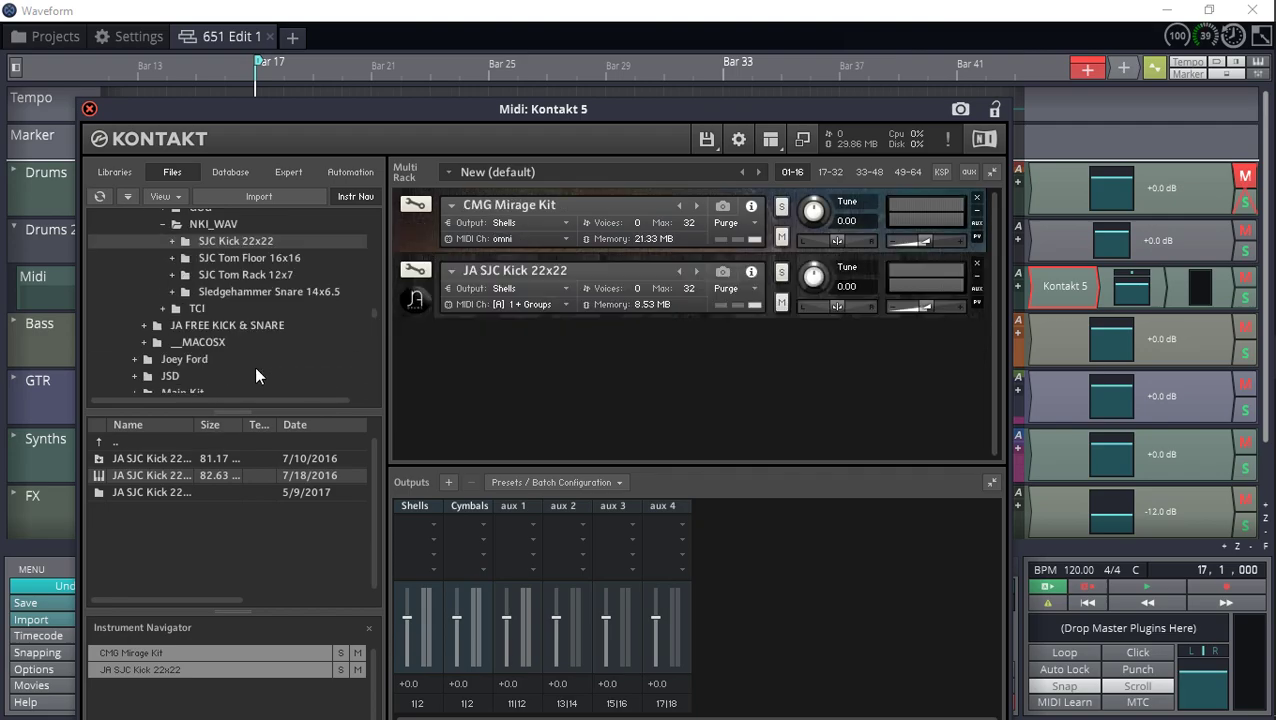
pyautogui.click(252, 295)
pyautogui.click(118, 459)
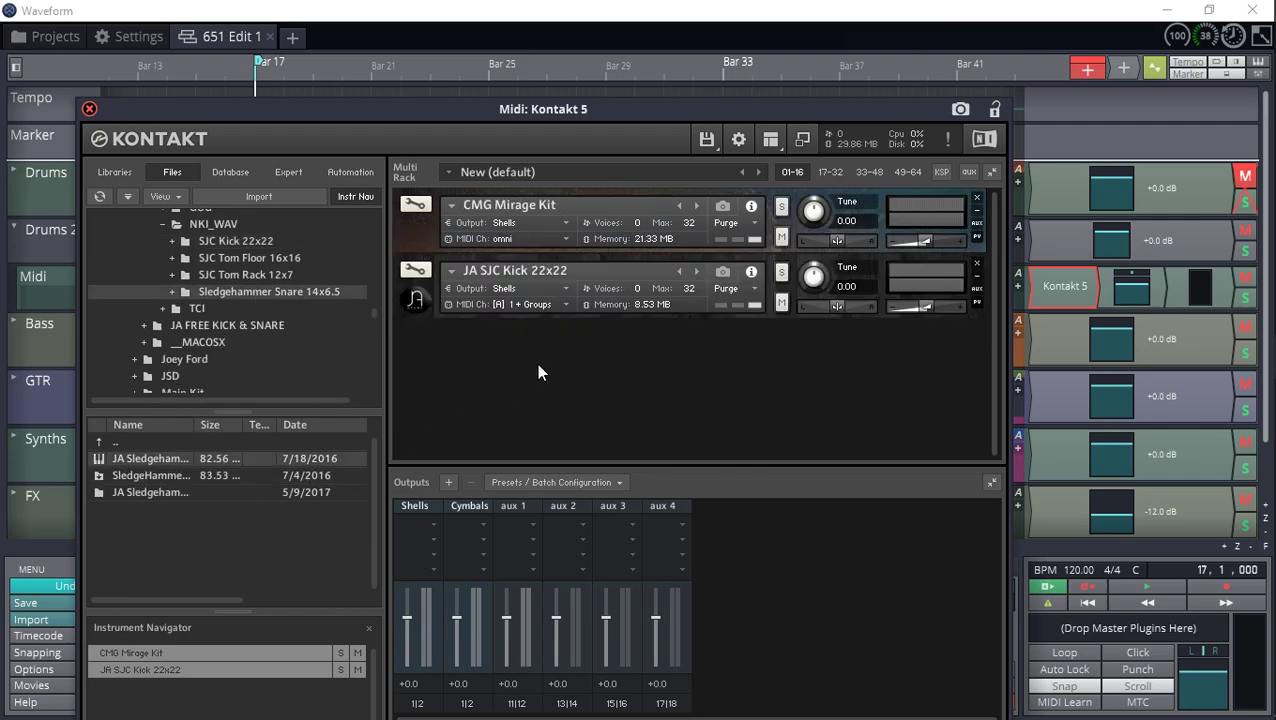
pyautogui.moveTo(444, 418); pyautogui.dragTo(483, 367)
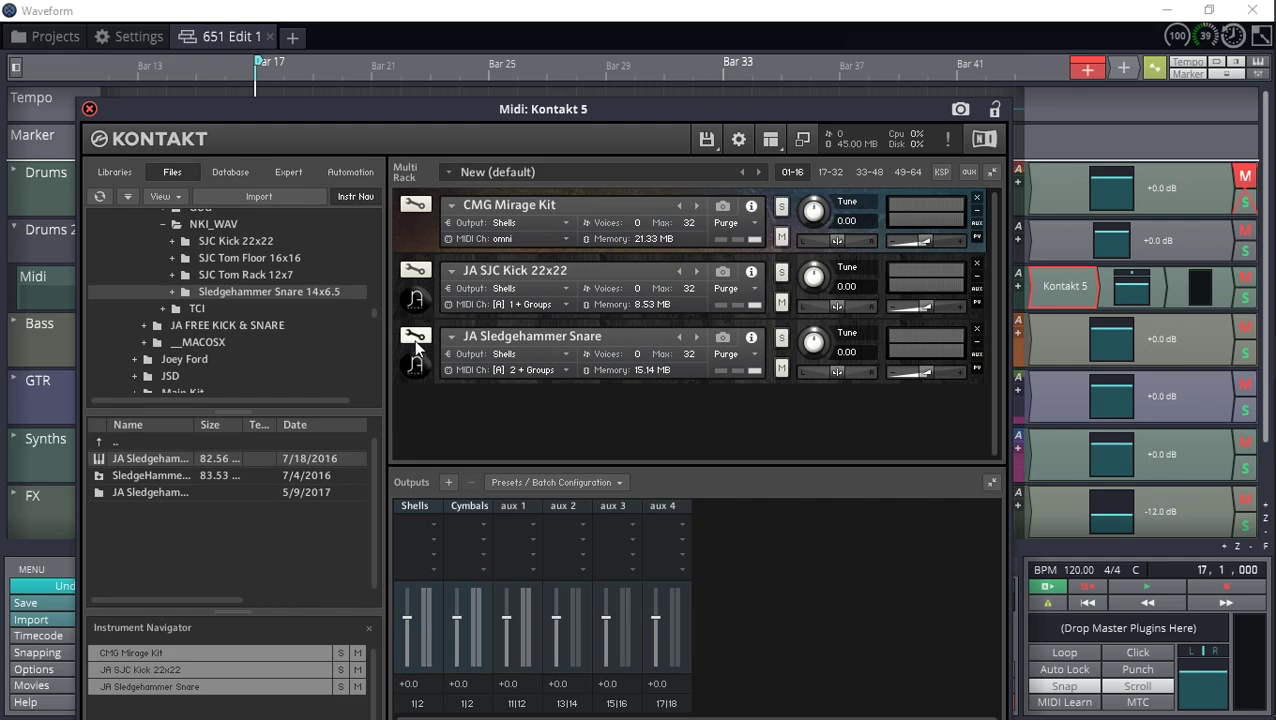
# Expand the CMG Mirage Kit instrument in the rack.
pyautogui.click(455, 207)
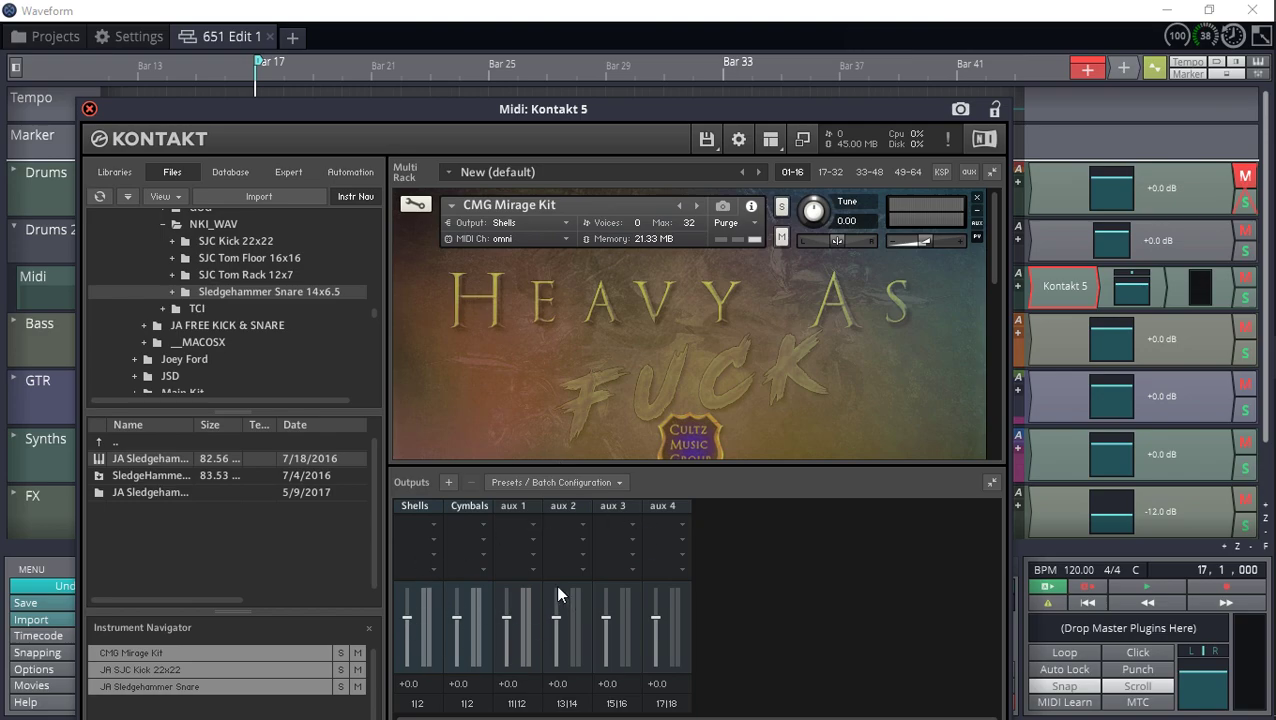
# Try to add five two-channel outputs assigned in ascending order from Kt. Shells [1], keeping the existing output channels.
pyautogui.click(448, 483)
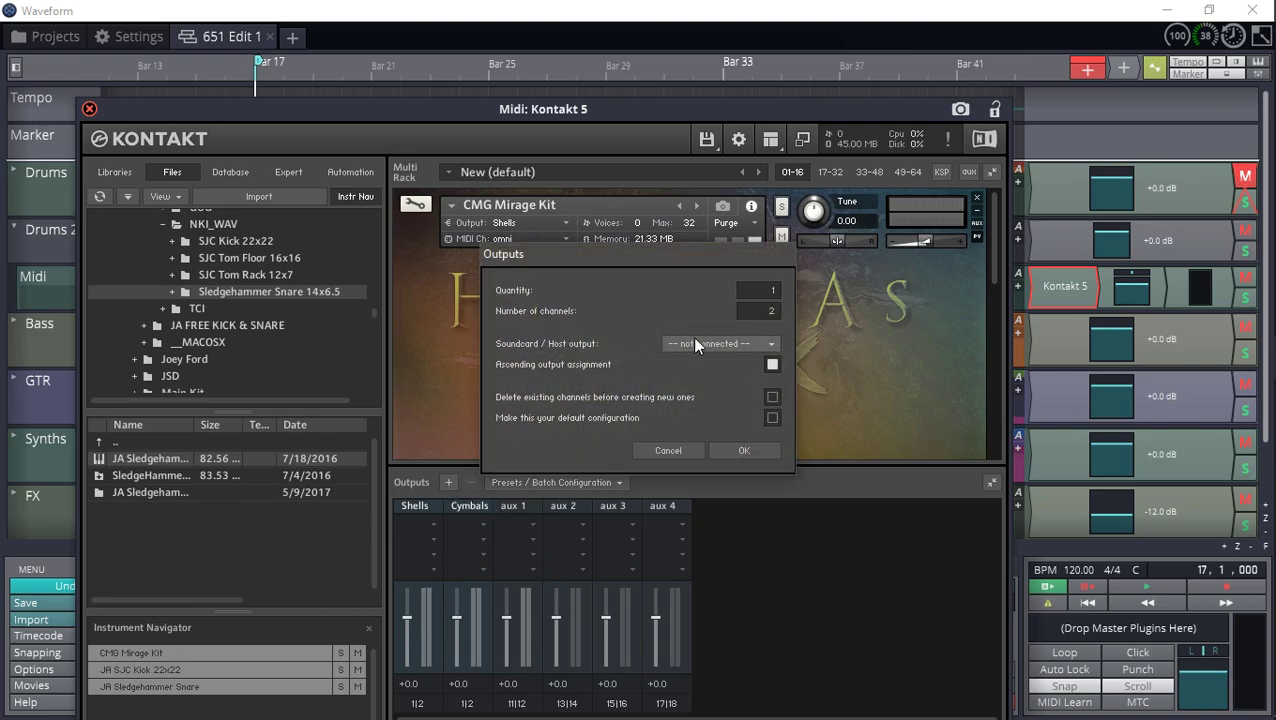
pyautogui.moveTo(772, 294); pyautogui.dragTo(775, 279)
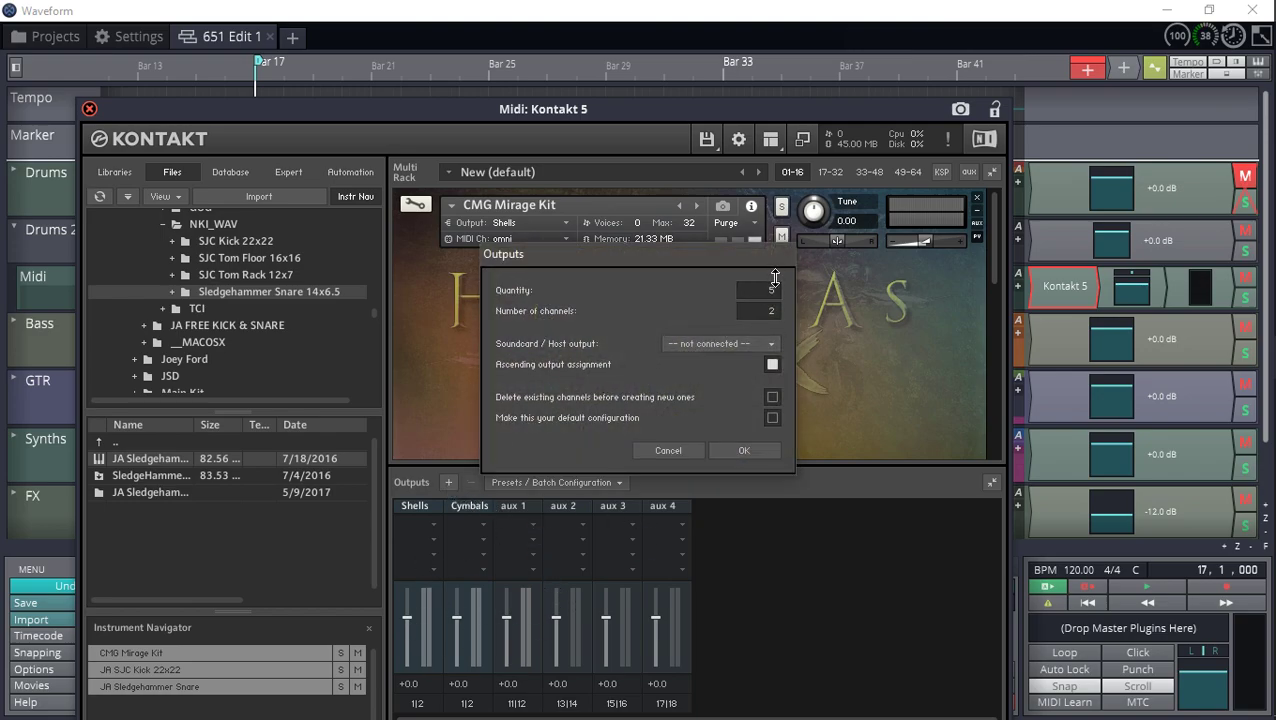
pyautogui.click(737, 346)
pyautogui.click(724, 307)
pyautogui.click(741, 452)
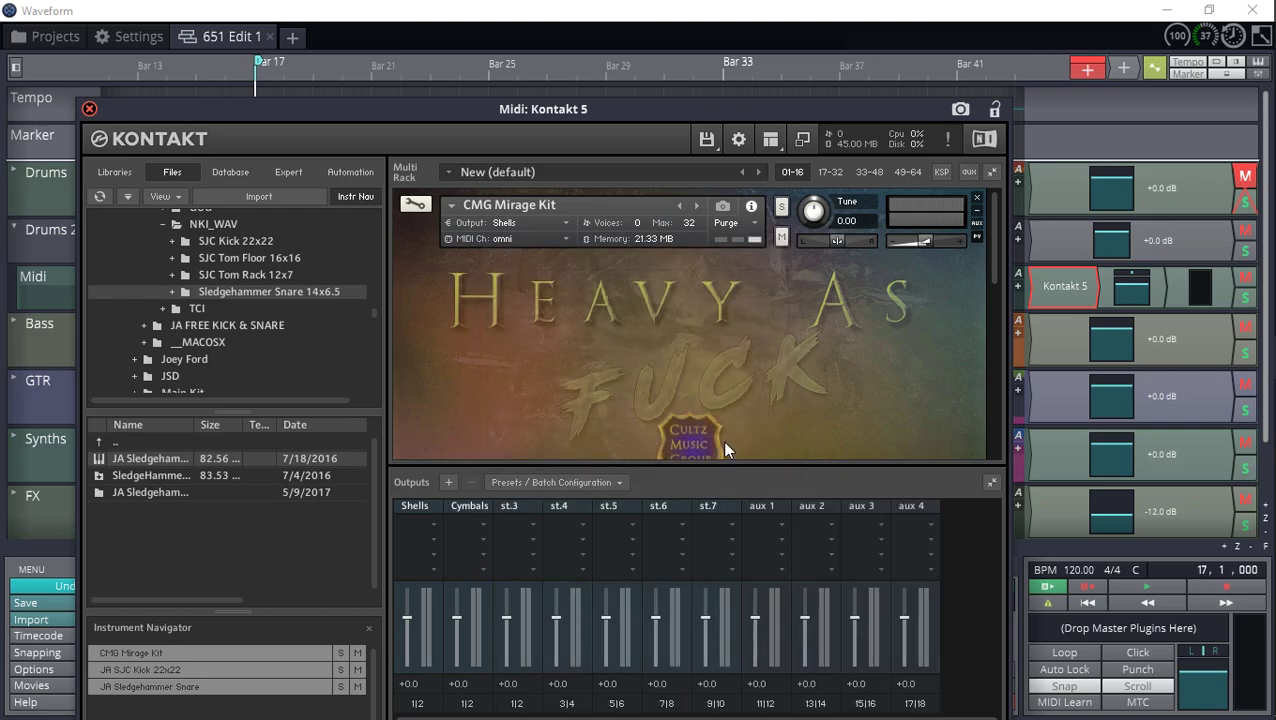
# Create five two-channel outputs in ascending order from Kt. Shells [1], deleting the existing channels first.
pyautogui.scroll(-2, 549, 417)
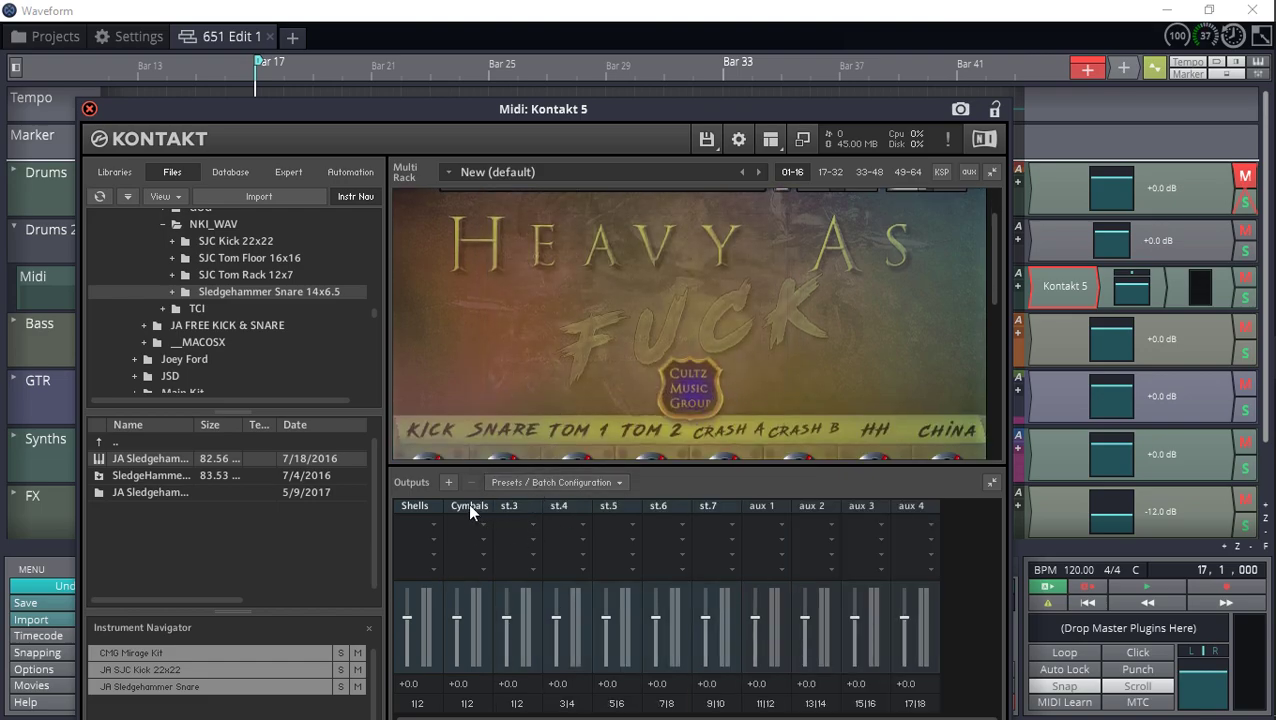
pyautogui.click(448, 482)
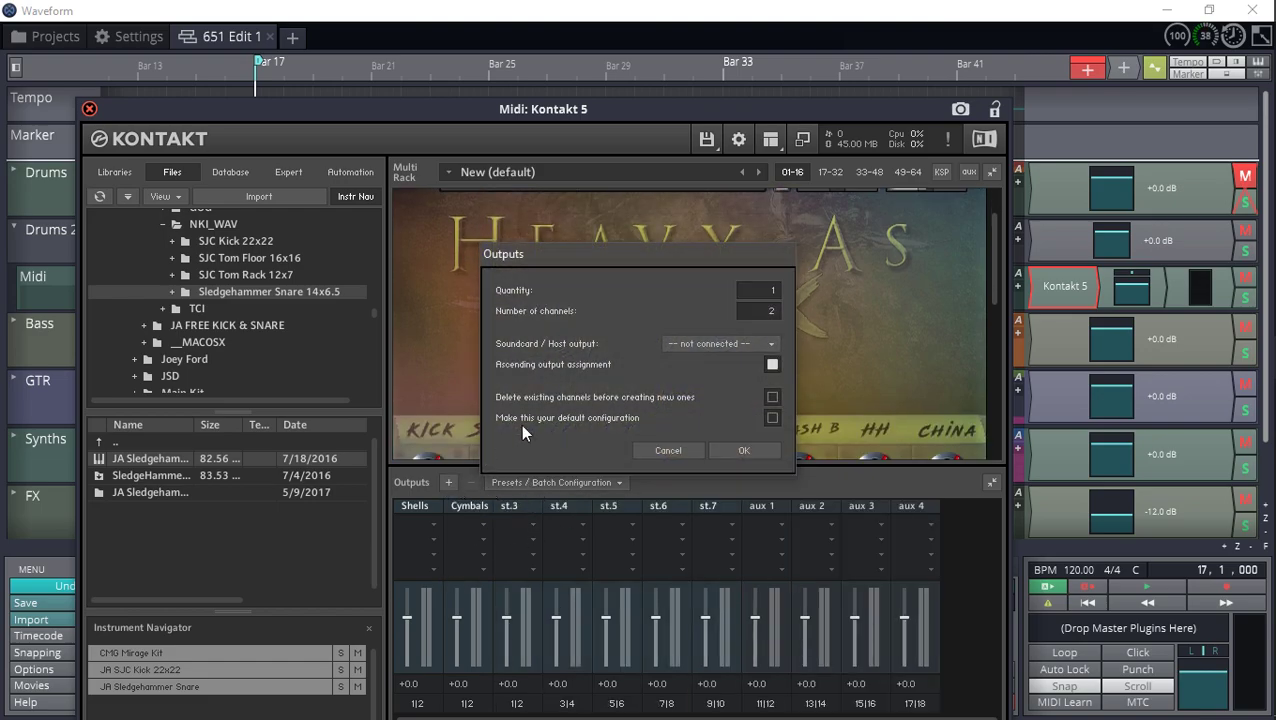
pyautogui.moveTo(771, 290); pyautogui.dragTo(776, 271)
pyautogui.click(751, 344)
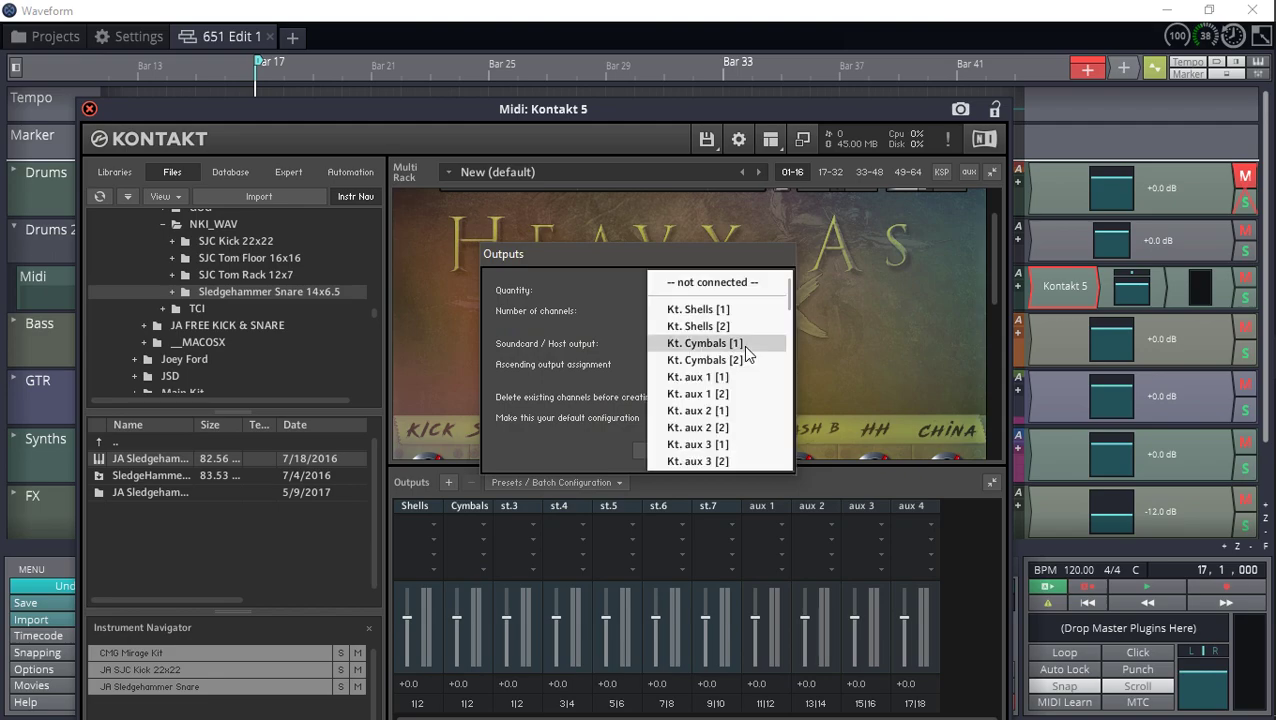
pyautogui.click(706, 306)
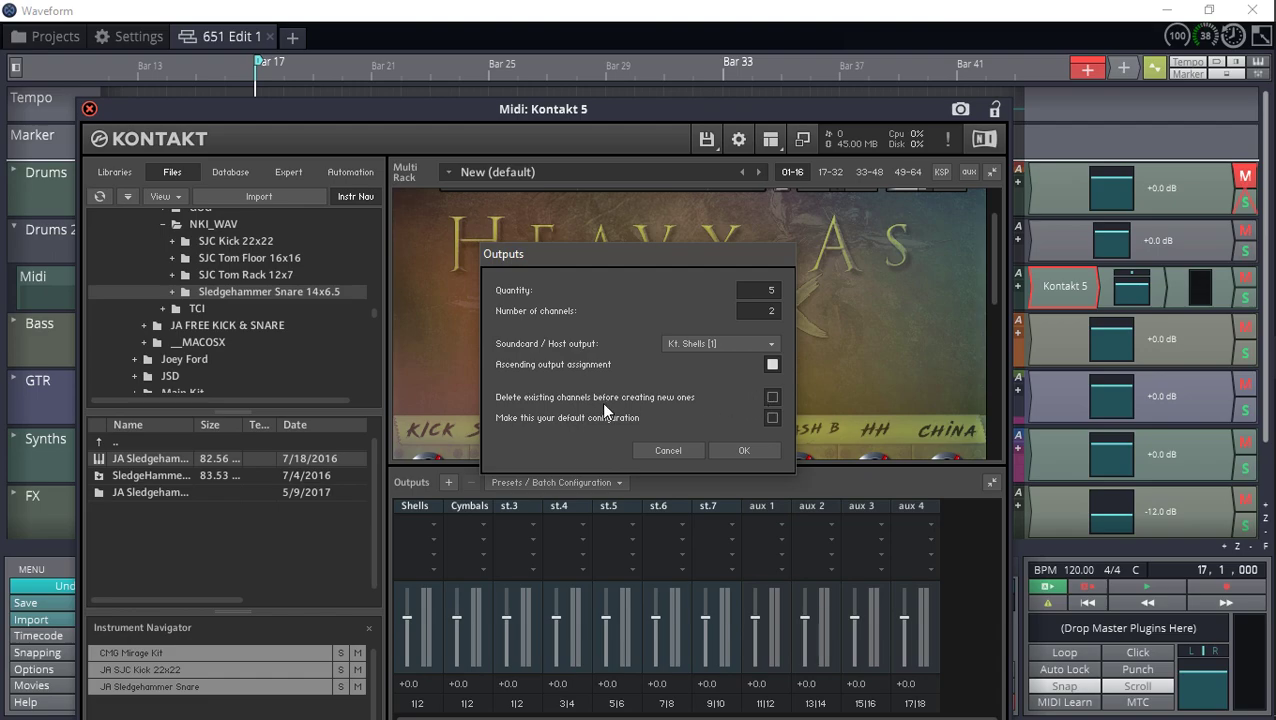
pyautogui.click(732, 451)
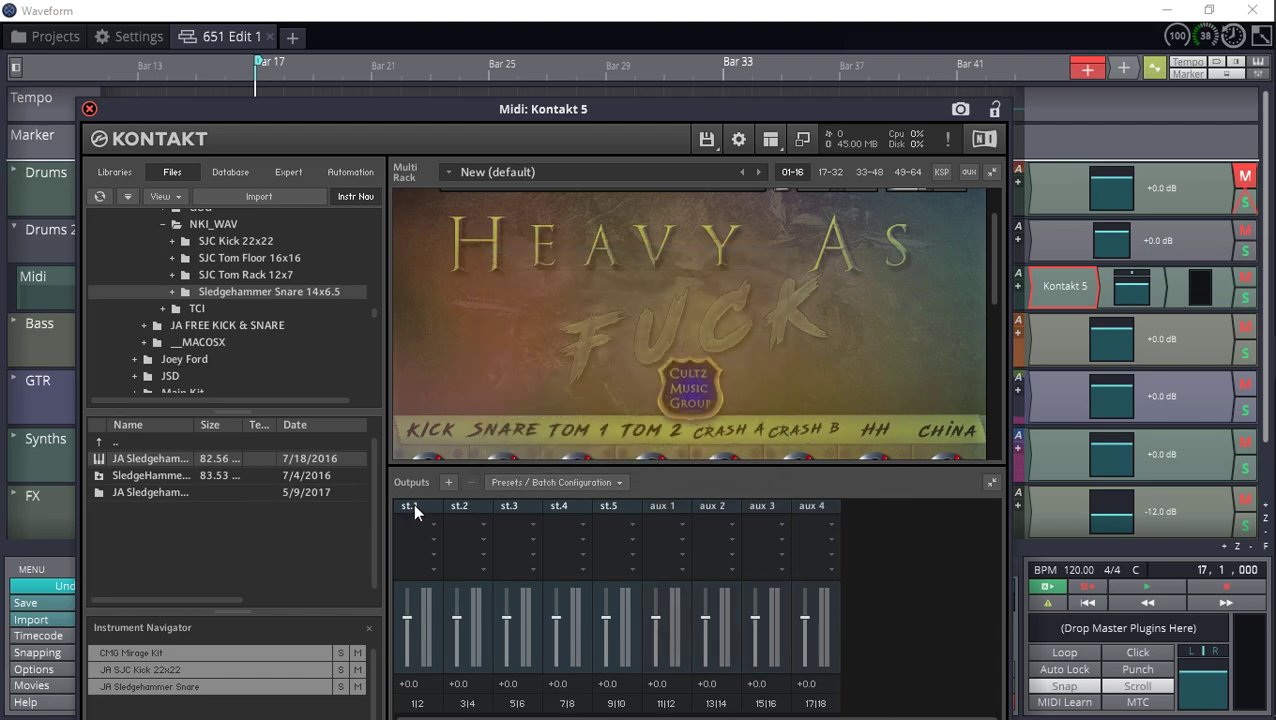
# Rename the five new outputs Kcik, Snare, Rack, Floor and OH.
pyautogui.write('KcikSnare')
pyautogui.write('Floor')
pyautogui.press('Return')
pyautogui.write('OH')
pyautogui.press('Return')
pyautogui.scroll(-1, 651, 328)
pyautogui.scroll(1, 853, 253)
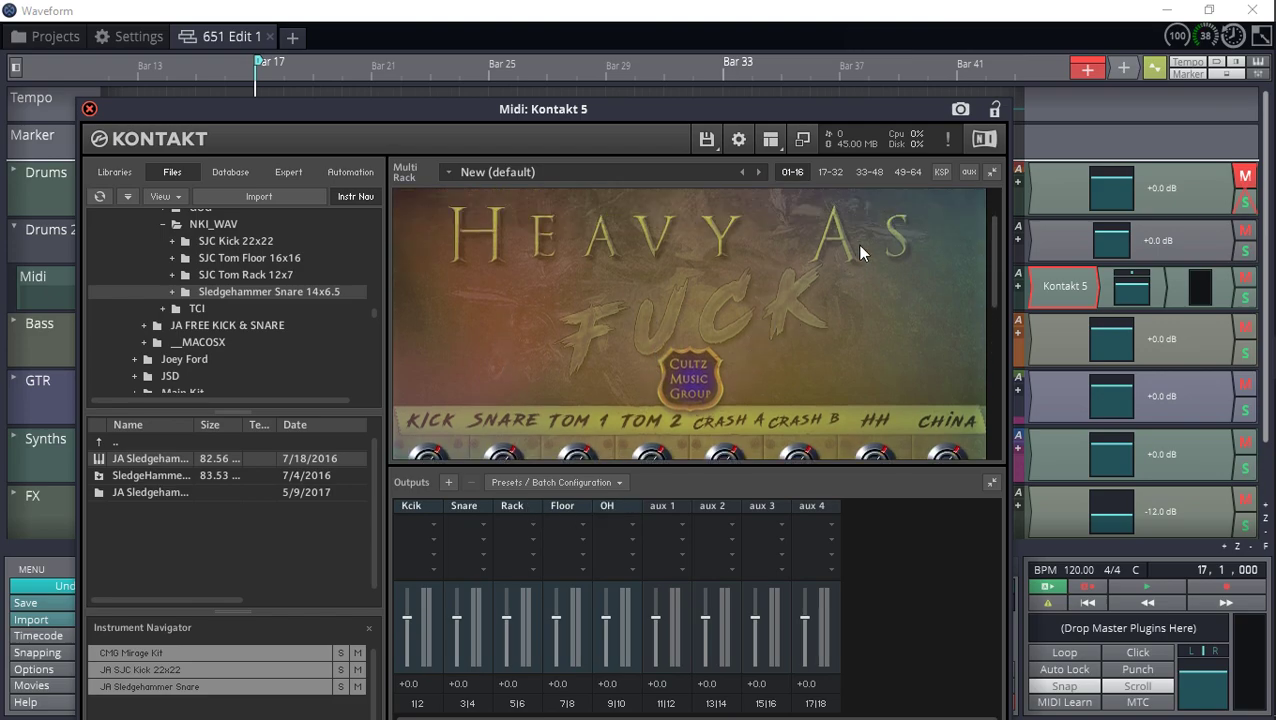
# Hide Kontakt's Outputs section to give the Mirage Kit's mixer more room.
pyautogui.click(771, 143)
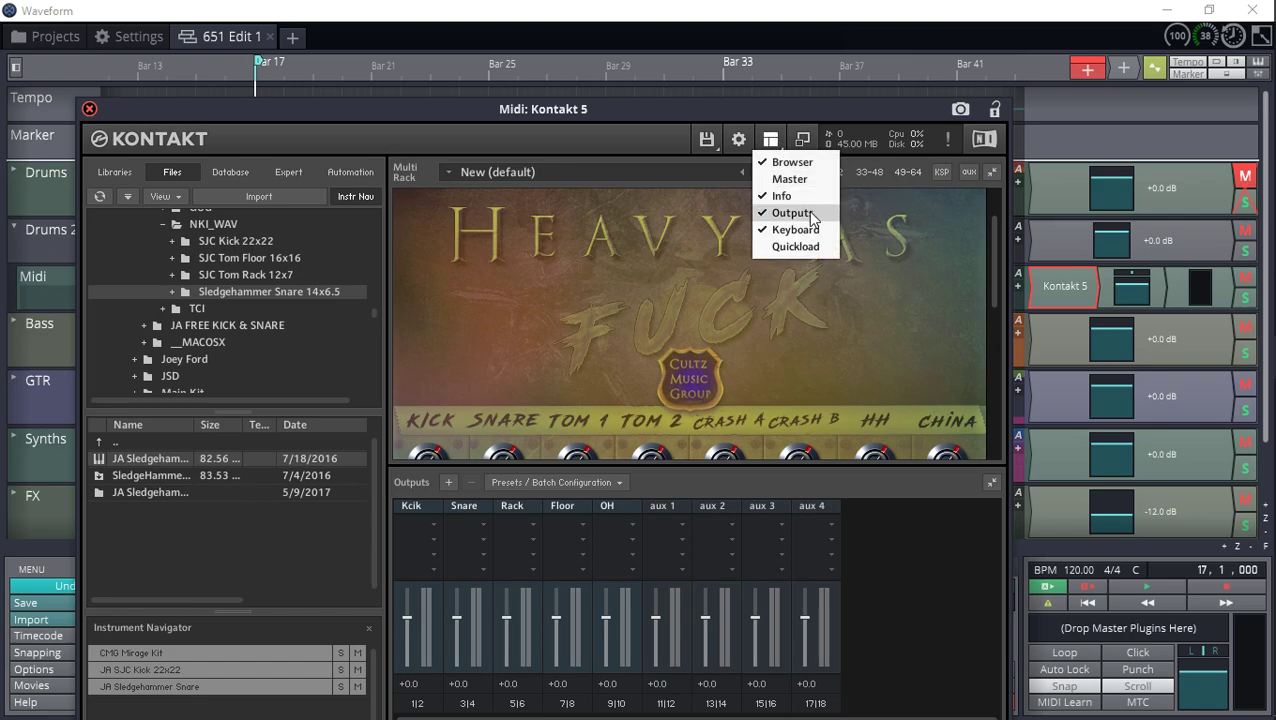
pyautogui.click(790, 214)
pyautogui.scroll(-2, 600, 320)
pyautogui.scroll(2, 515, 310)
pyautogui.scroll(1, 517, 315)
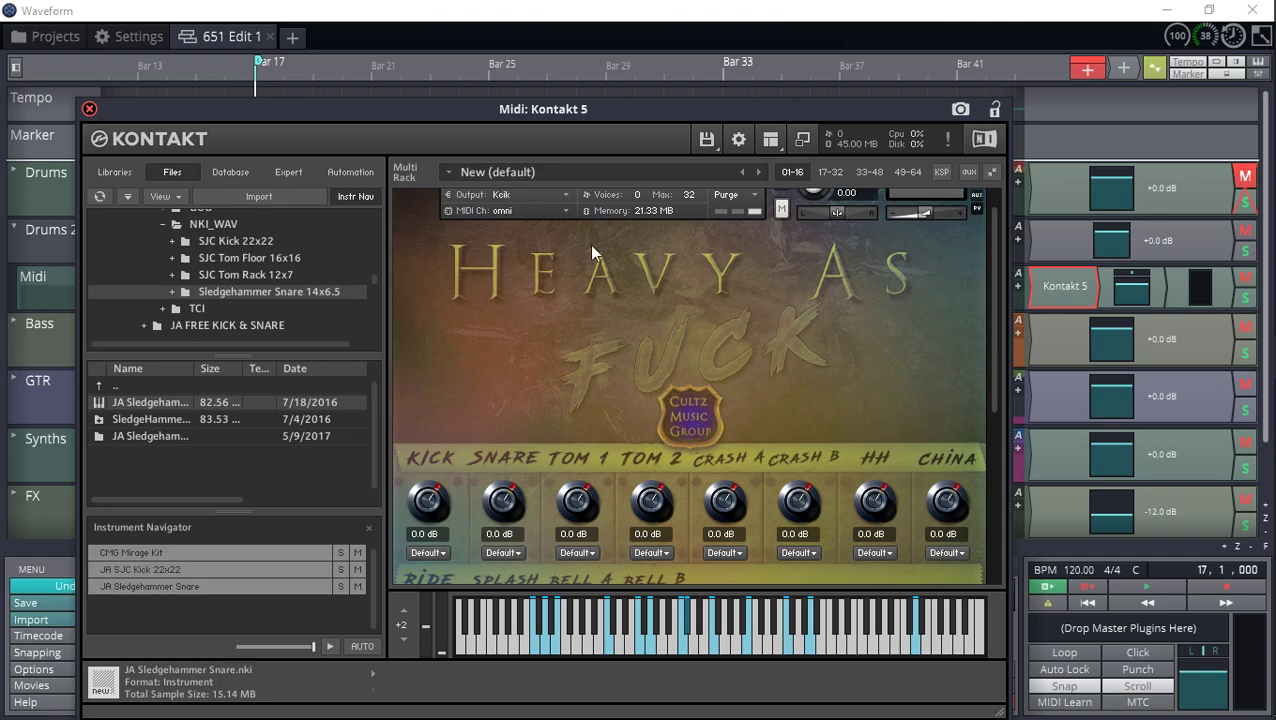
pyautogui.scroll(-1, 510, 397)
# Restart Kontakt's audio engine to refresh the output choices and route the Mirage Kit's kick to the Kcik output.
pyautogui.click(434, 498)
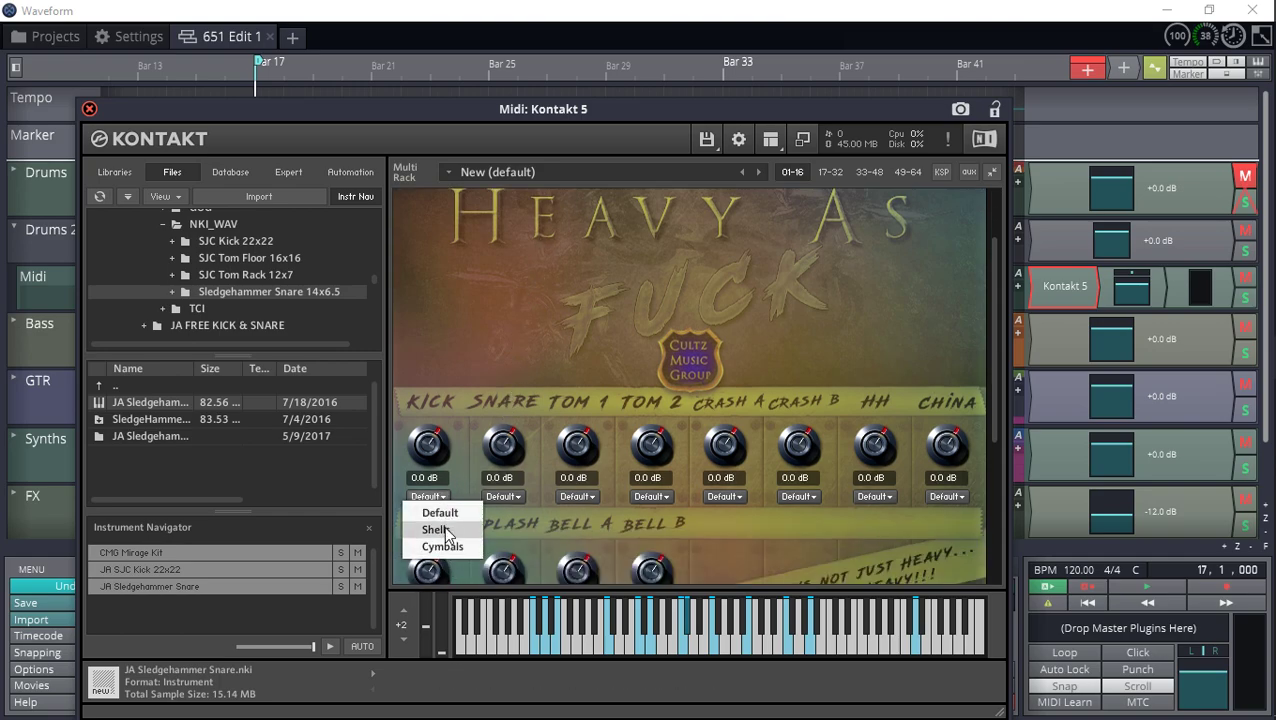
pyautogui.click(549, 403)
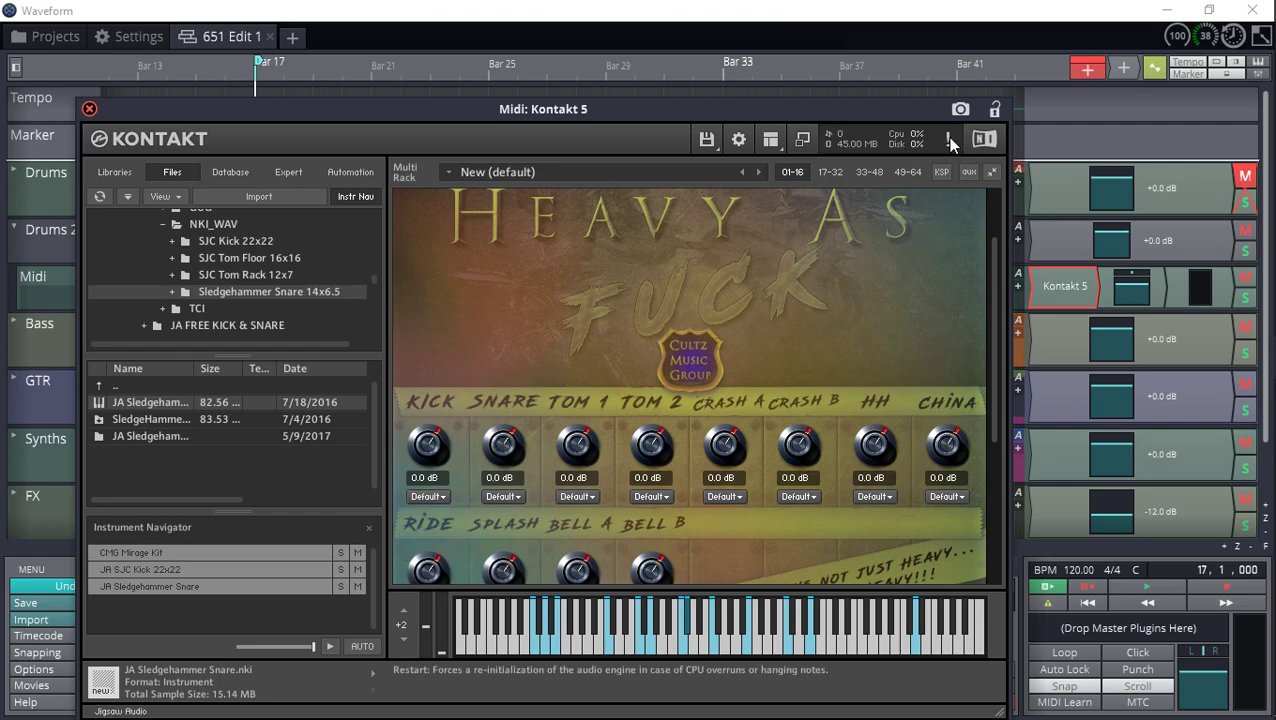
pyautogui.click(444, 496)
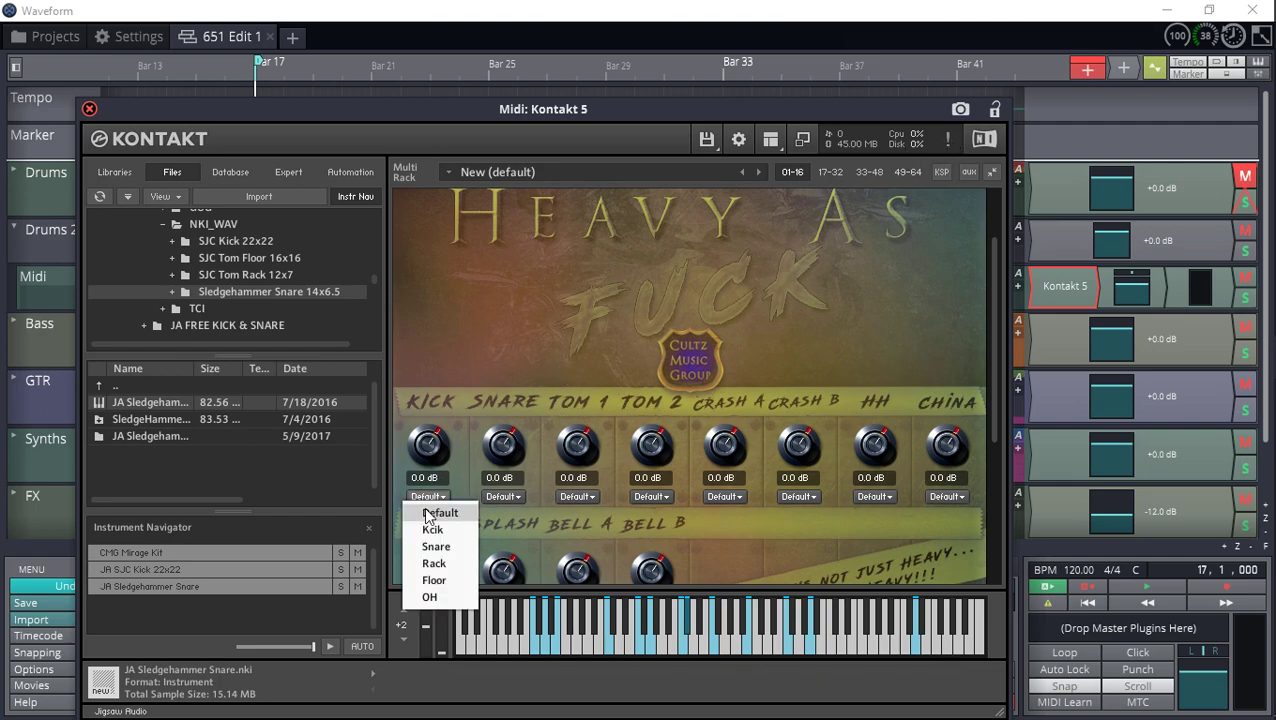
pyautogui.click(440, 531)
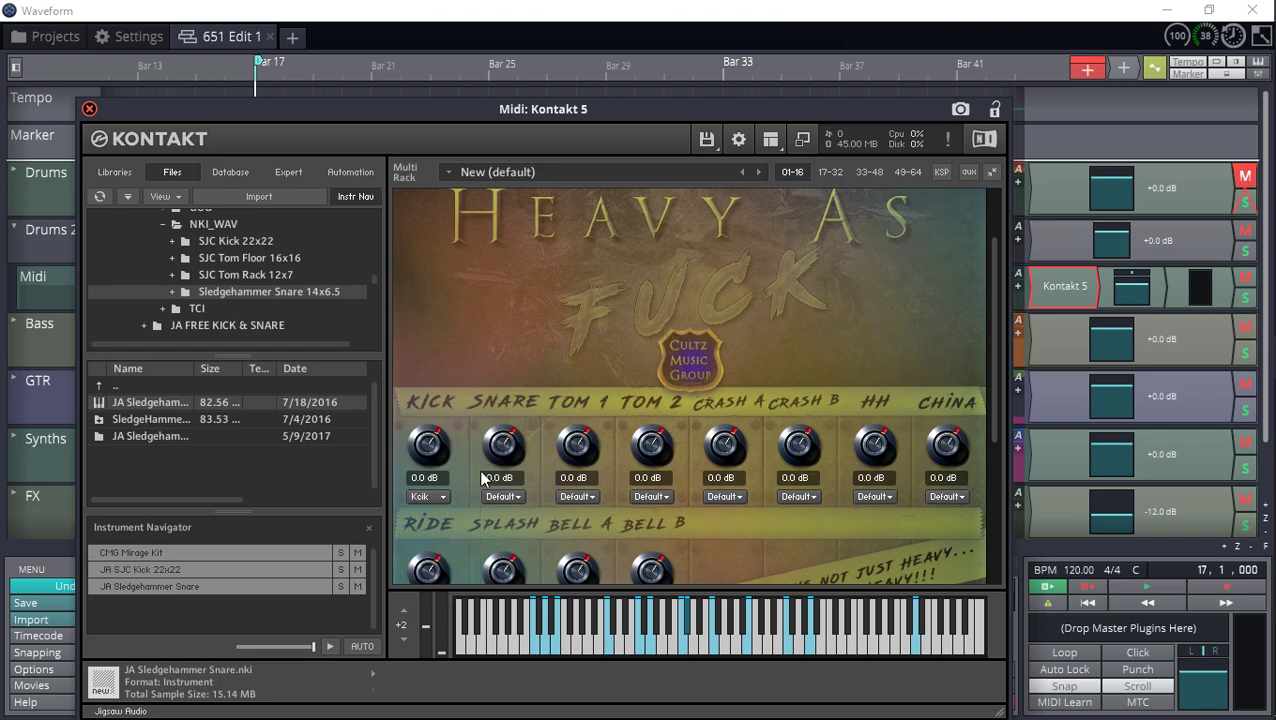
# Route the kit's snare to the Snare output, Tom 1 to Rack and Tom 2 to Floor.
pyautogui.click(508, 497)
pyautogui.click(510, 547)
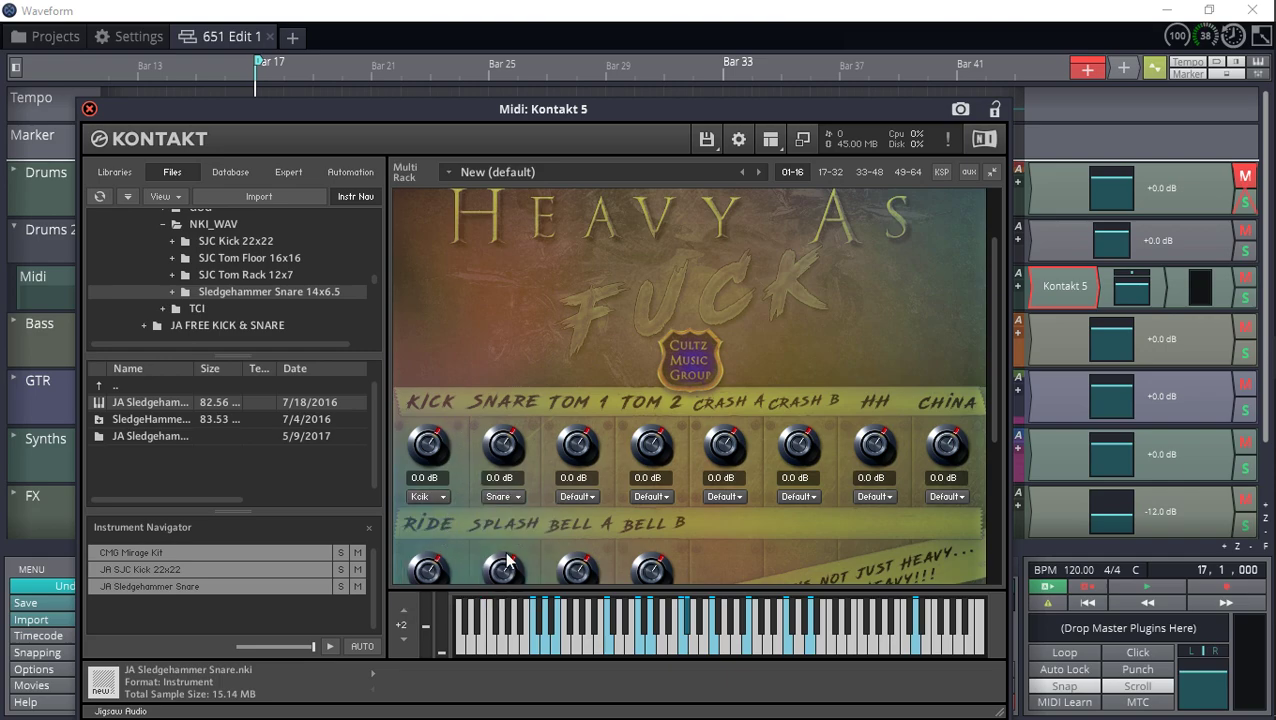
pyautogui.click(577, 497)
pyautogui.click(583, 563)
pyautogui.click(651, 496)
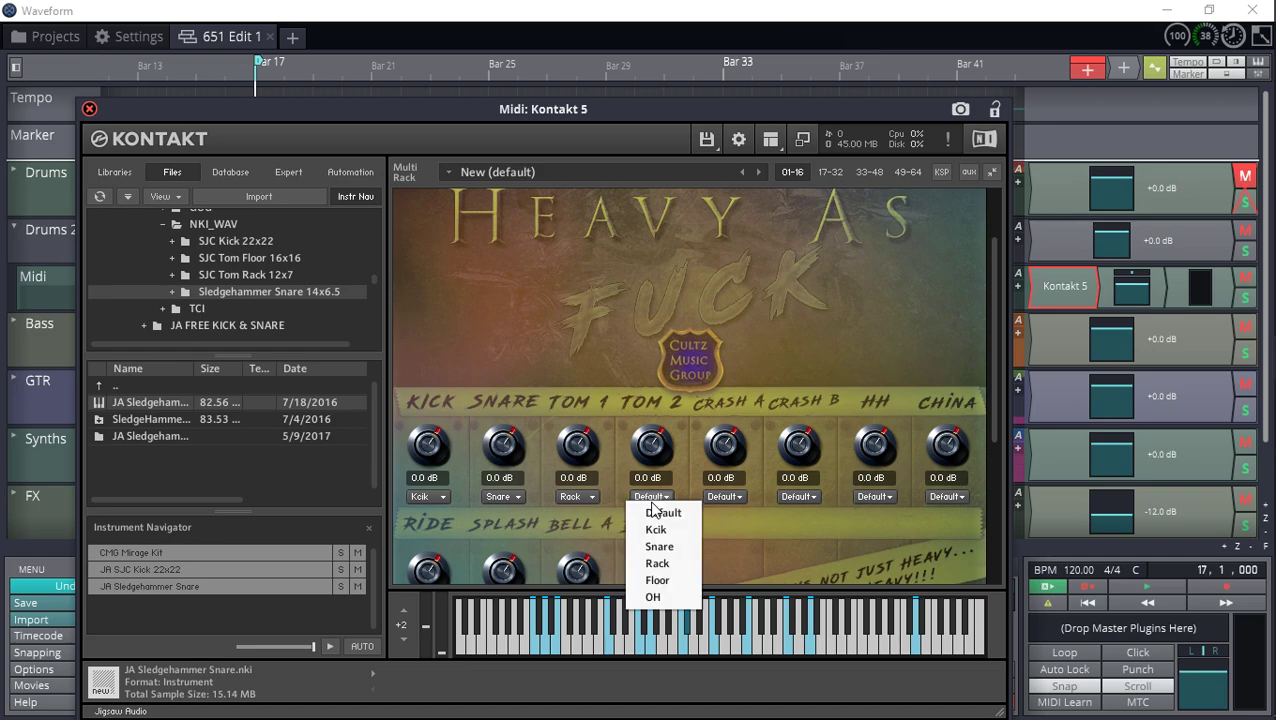
pyautogui.click(658, 580)
# Route the kit's Crash A, Crash B, HH and China channels to the OH output.
pyautogui.scroll(-2, 732, 426)
pyautogui.click(724, 365)
pyautogui.click(727, 466)
pyautogui.click(798, 365)
pyautogui.click(799, 466)
pyautogui.click(874, 365)
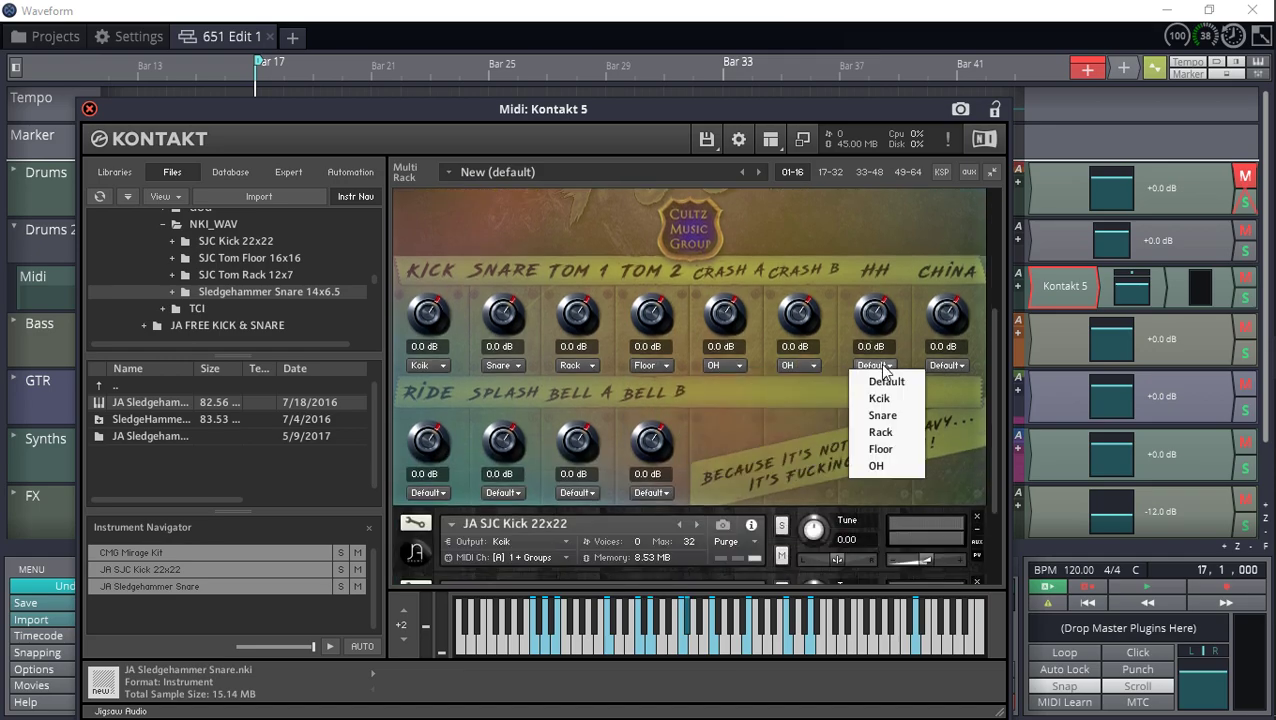
pyautogui.click(876, 466)
pyautogui.click(946, 365)
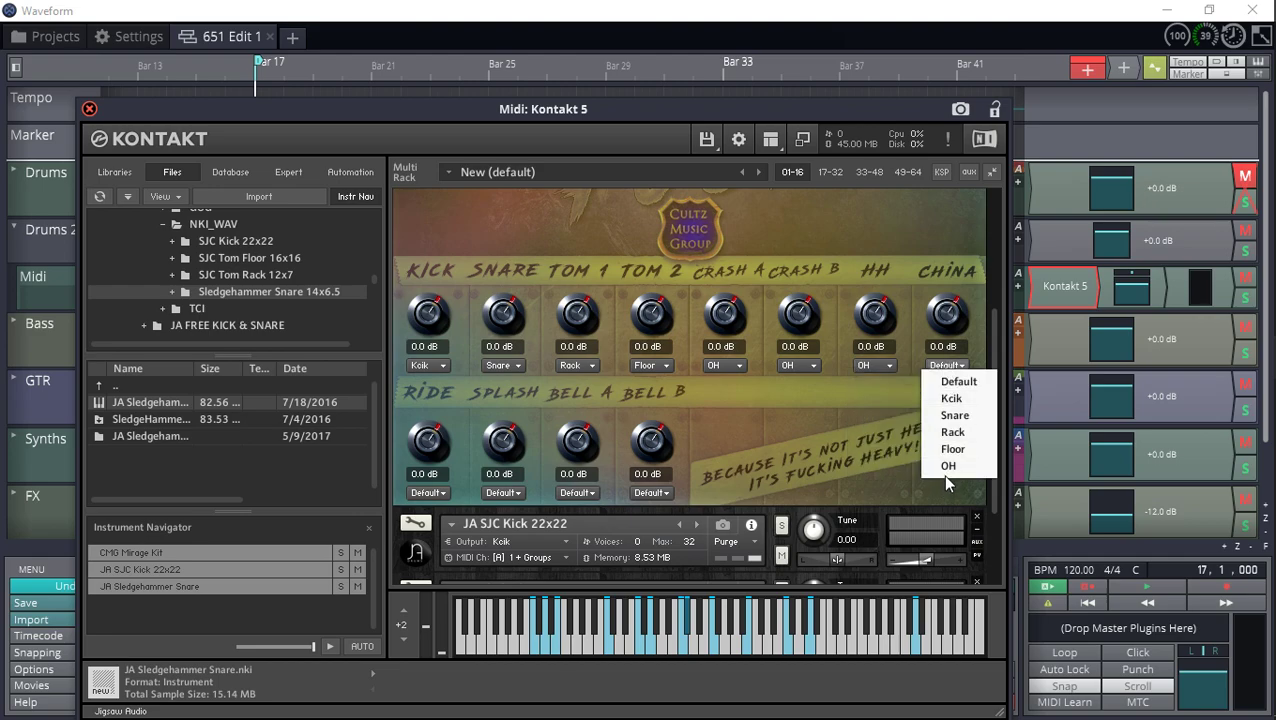
pyautogui.click(943, 468)
# Route the Ride, Splash, Bell A and Bell B channels to the OH output and close the Kontakt window.
pyautogui.click(428, 492)
pyautogui.click(420, 593)
pyautogui.click(503, 492)
pyautogui.click(505, 593)
pyautogui.click(582, 492)
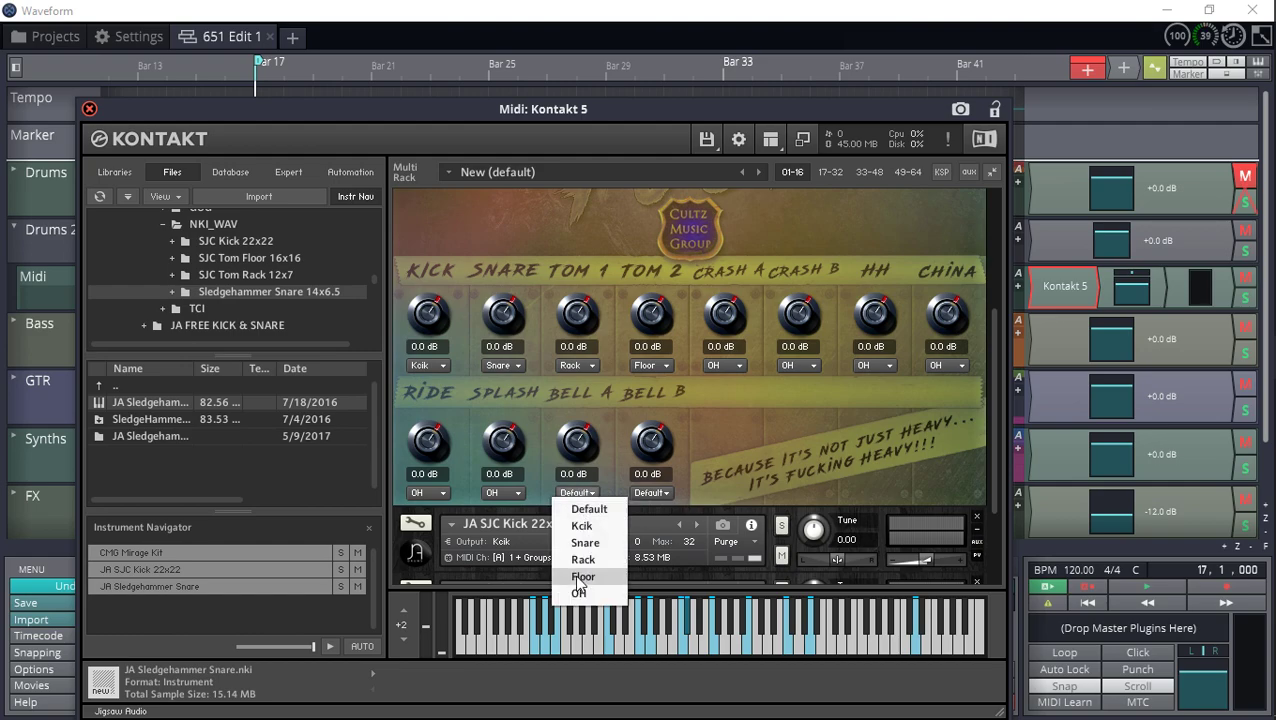
pyautogui.click(578, 593)
pyautogui.click(651, 492)
pyautogui.click(654, 593)
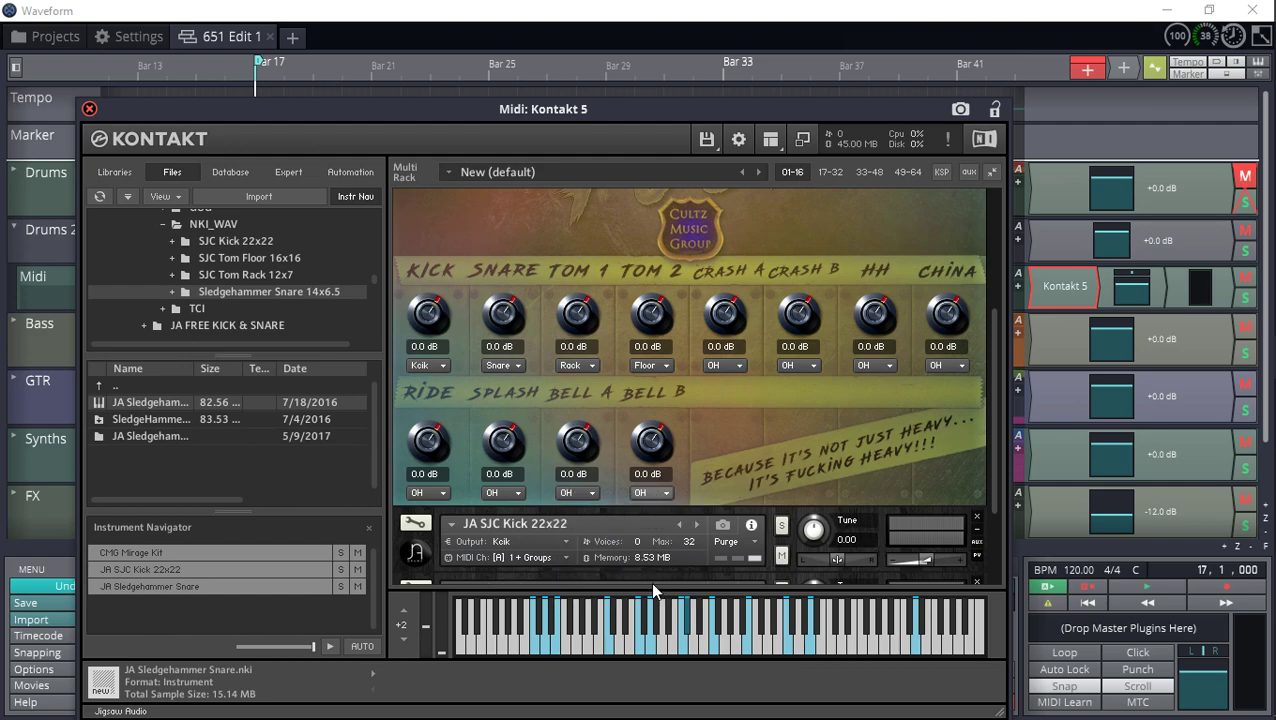
pyautogui.click(89, 108)
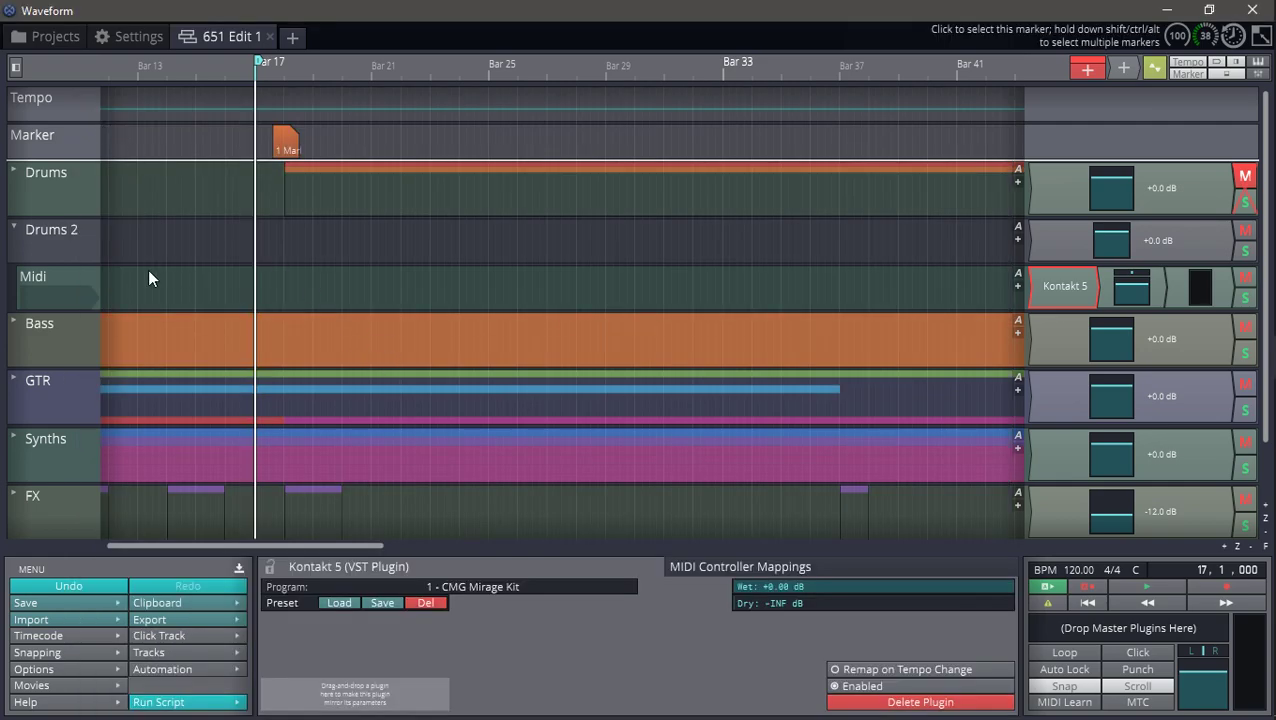
# Set the Midi track's destination to Track 45 (Drum Buss).
pyautogui.click(65, 282)
pyautogui.click(878, 603)
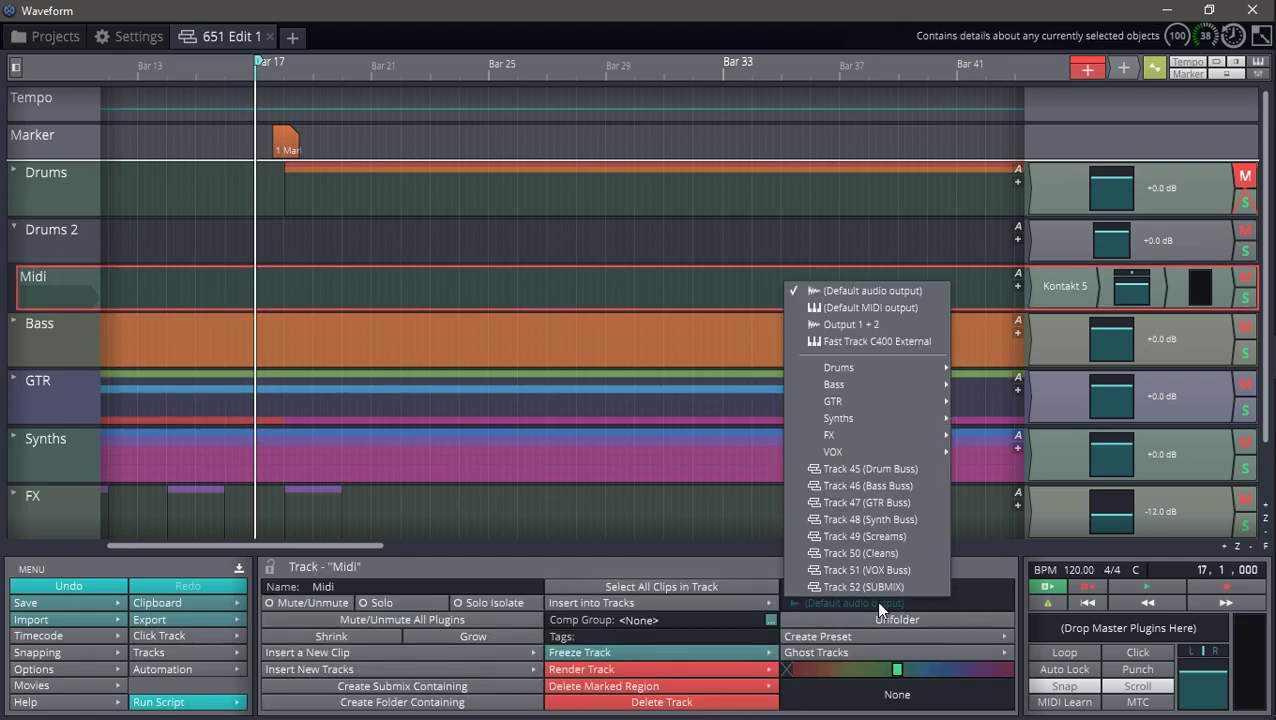
pyautogui.click(872, 468)
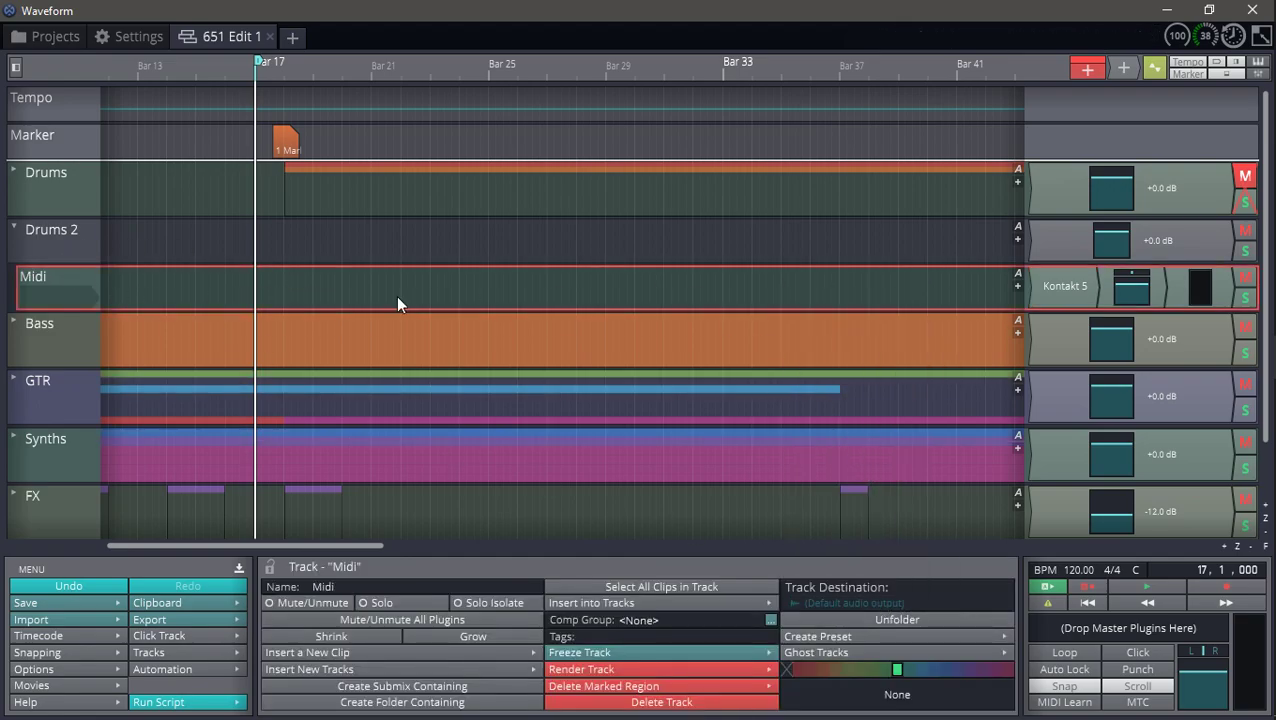
# Copy the Track 1 MIDI clip from the CMG Drums track to the Midi track at bar 18 and collapse the Drums folder.
pyautogui.click(16, 170)
pyautogui.scroll(3, 292, 280)
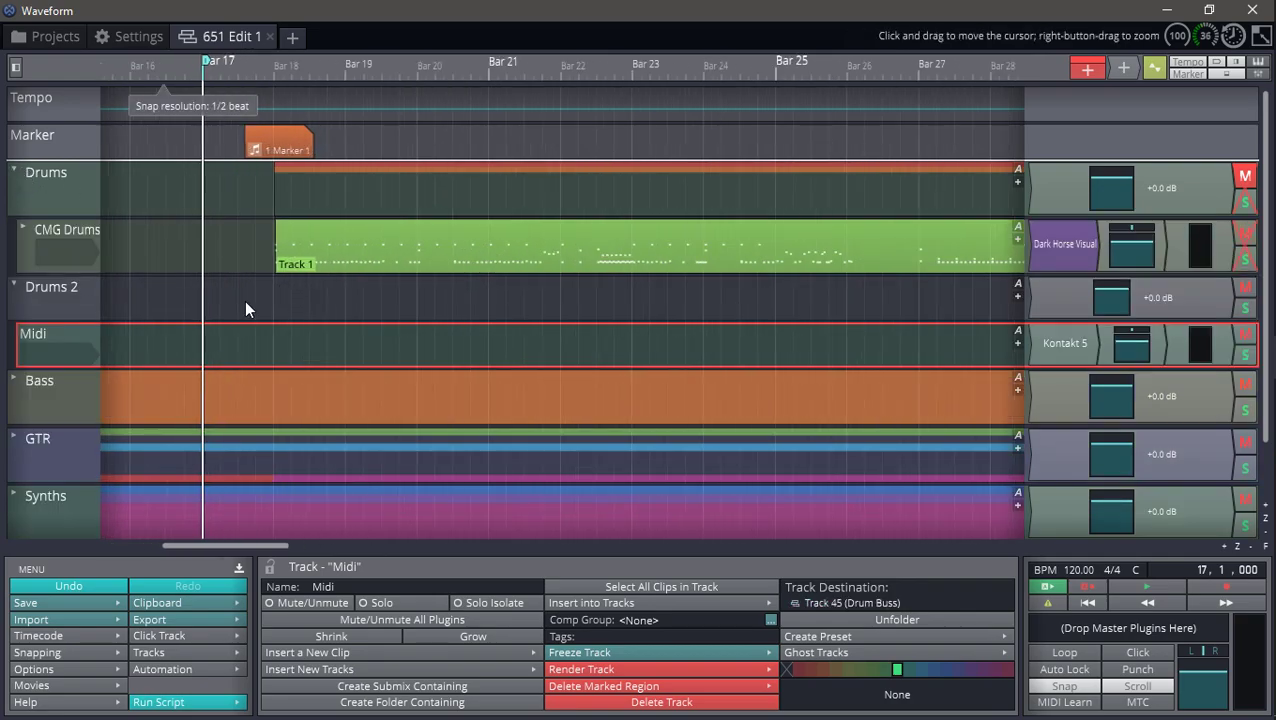
pyautogui.click(313, 228)
pyautogui.moveTo(319, 229); pyautogui.dragTo(316, 341)
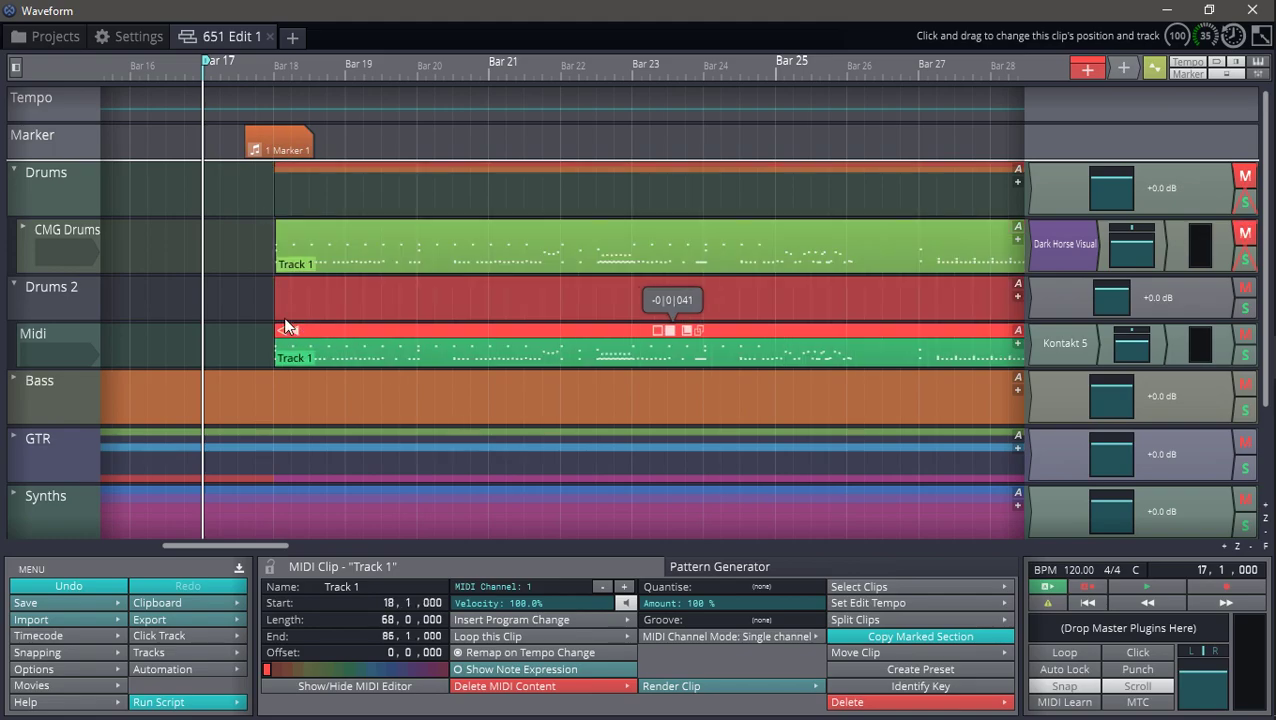
pyautogui.click(14, 171)
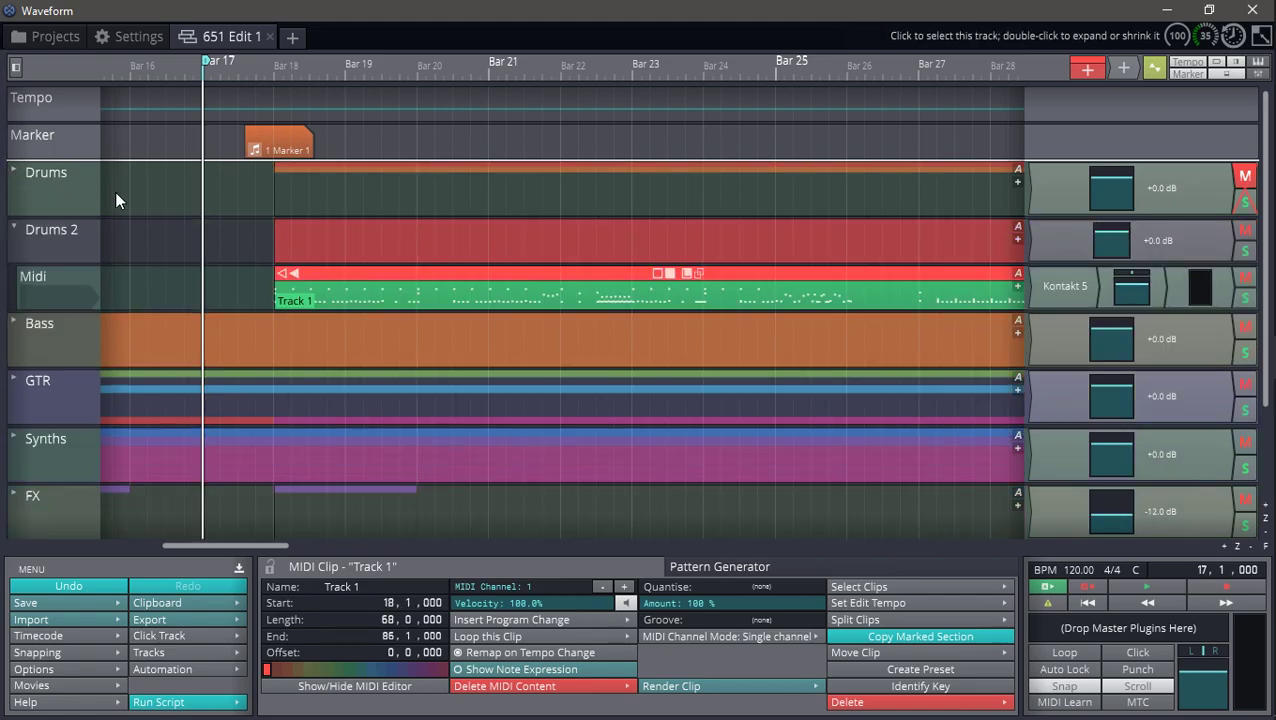
# Solo the Drums 2 folder and play the copied drum clip briefly from bar 18.
pyautogui.click(272, 205)
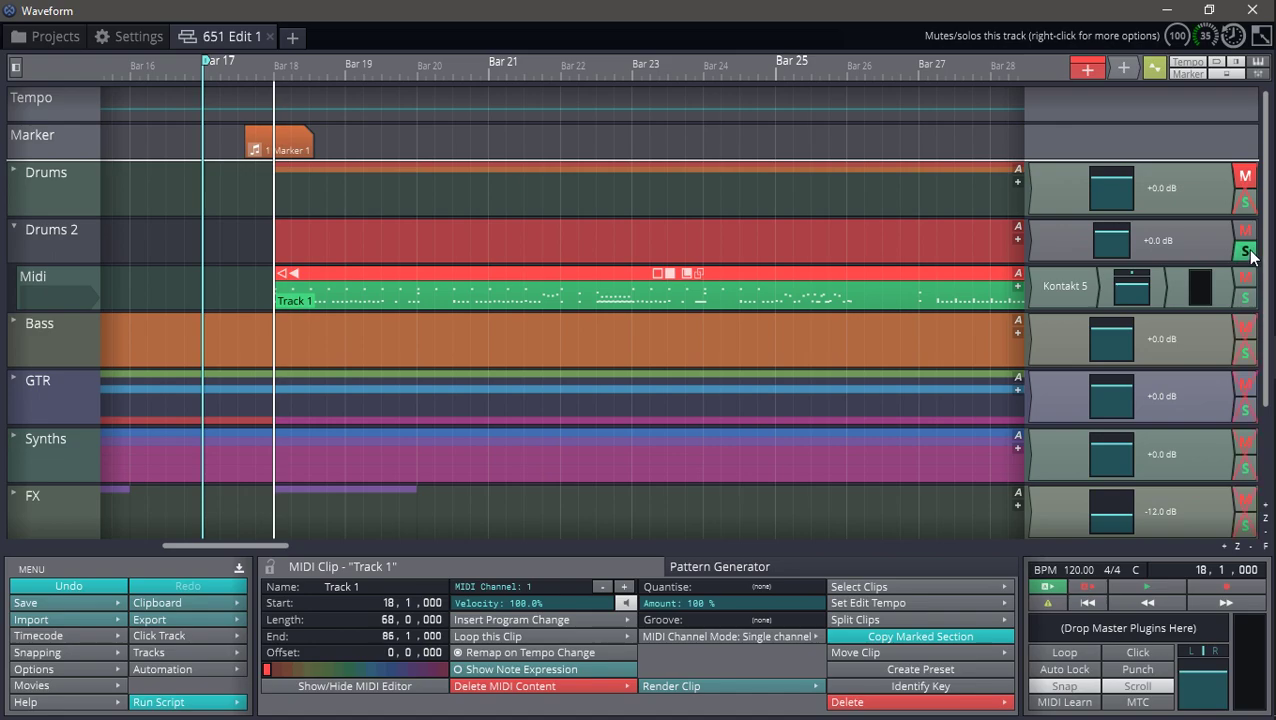
pyautogui.press('space')
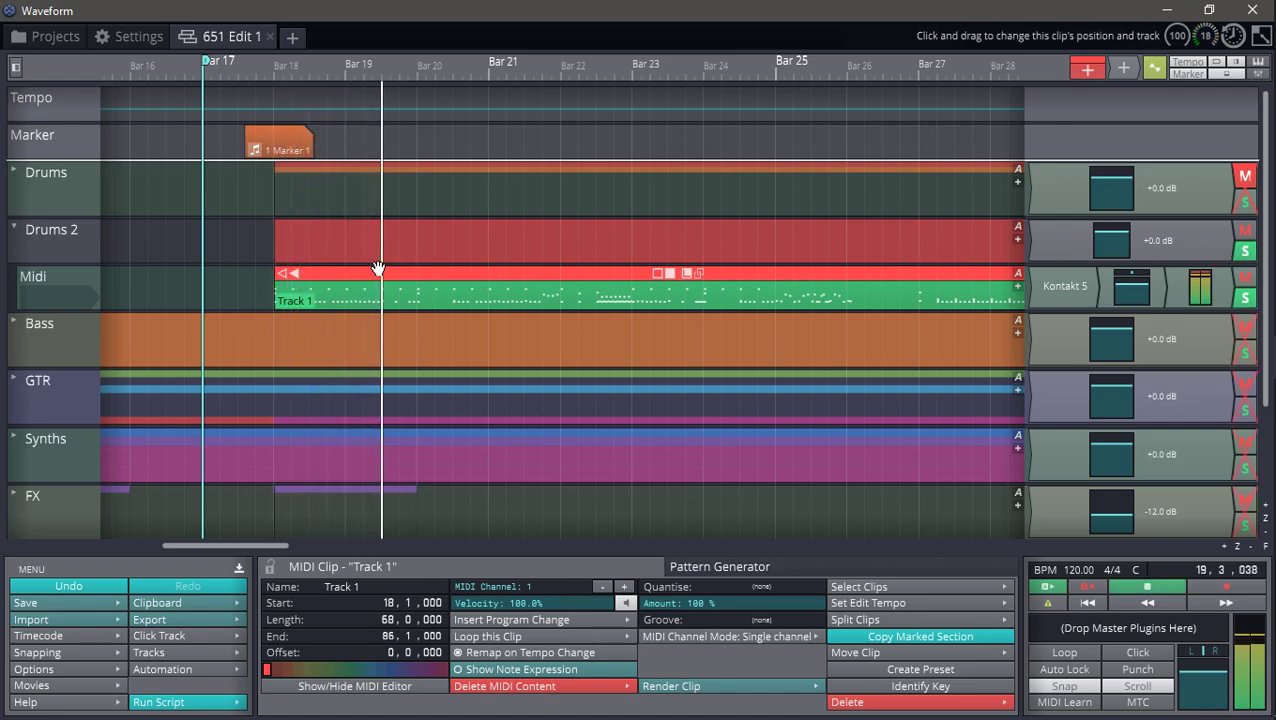
pyautogui.press('space')
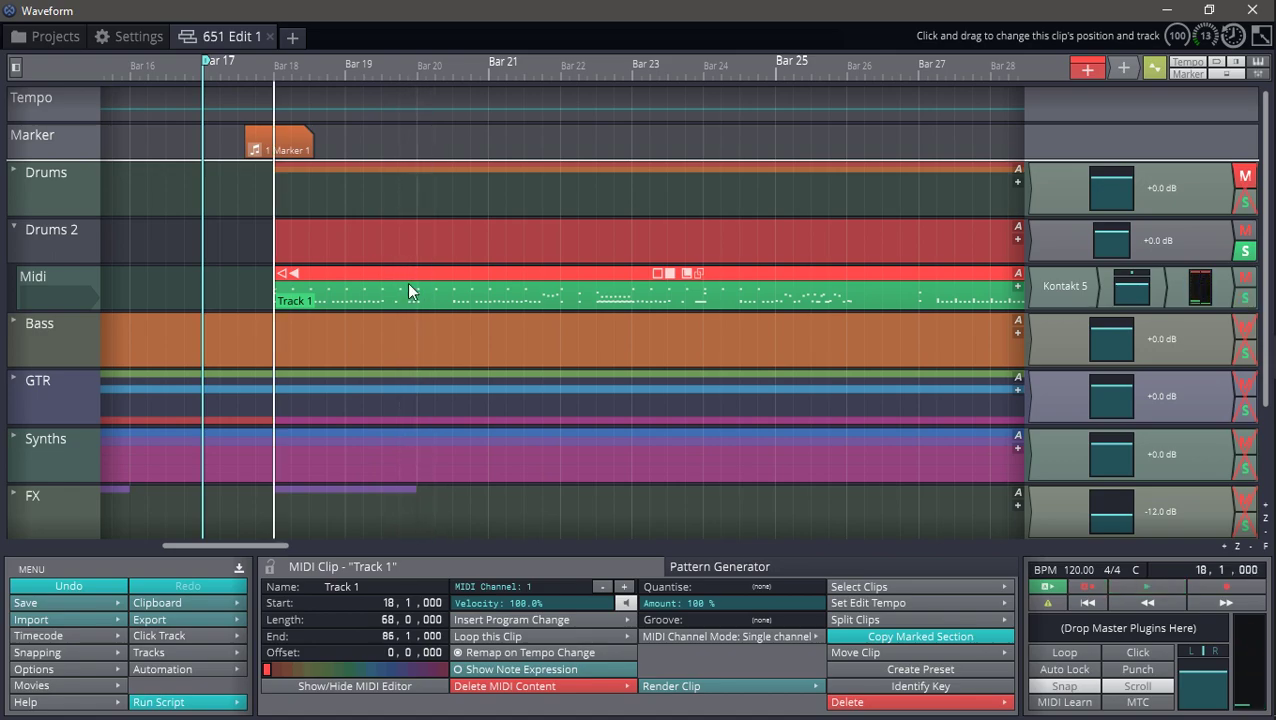
pyautogui.doubleClick(1066, 285)
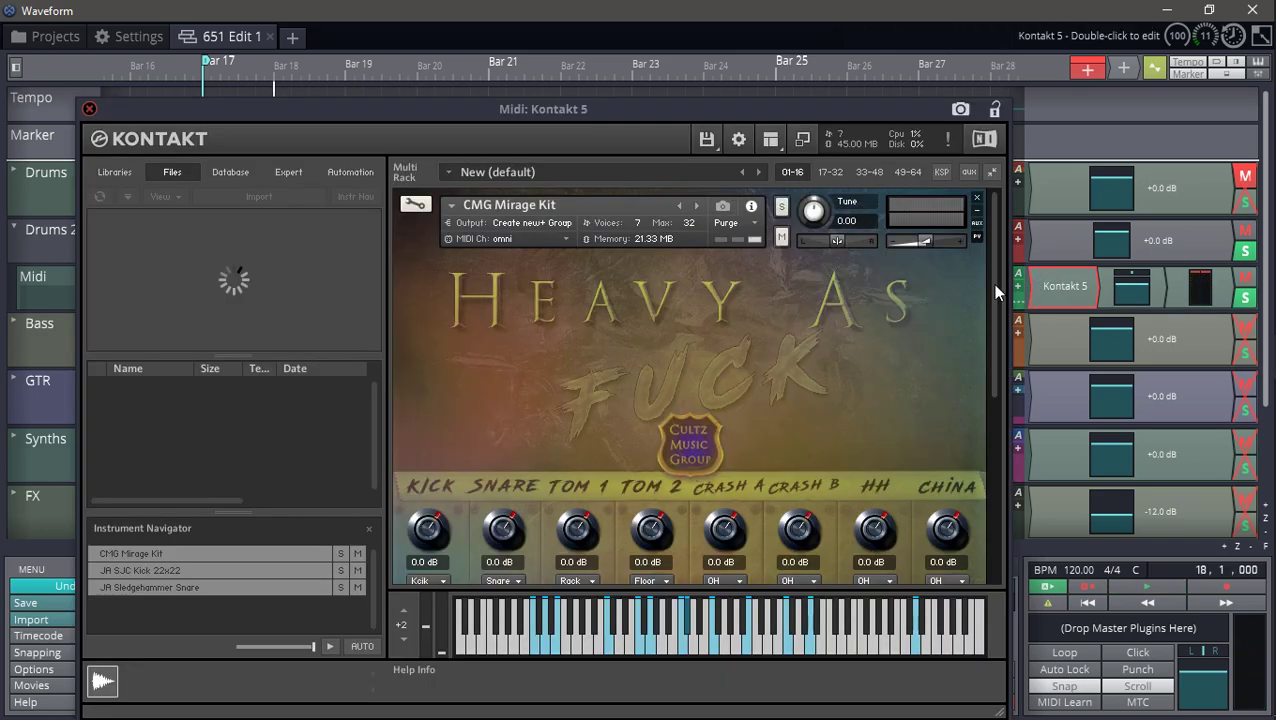
pyautogui.scroll(-2, 487, 438)
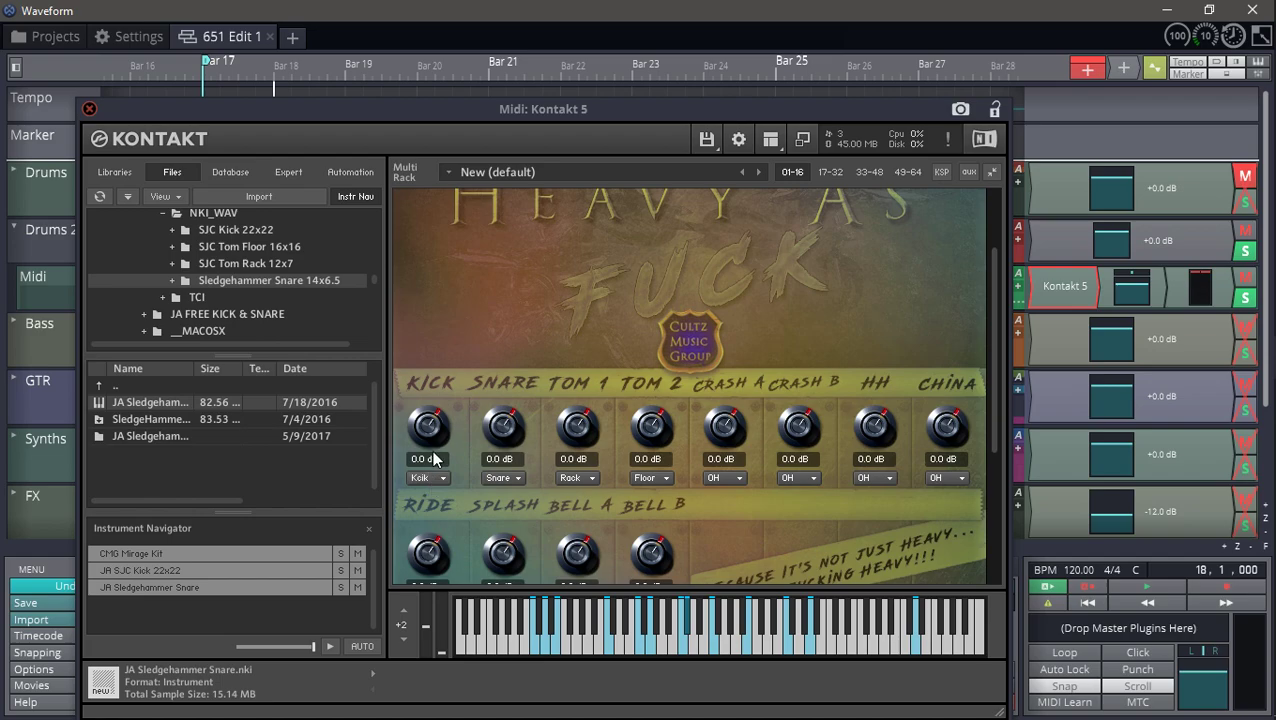
pyautogui.scroll(1, 524, 354)
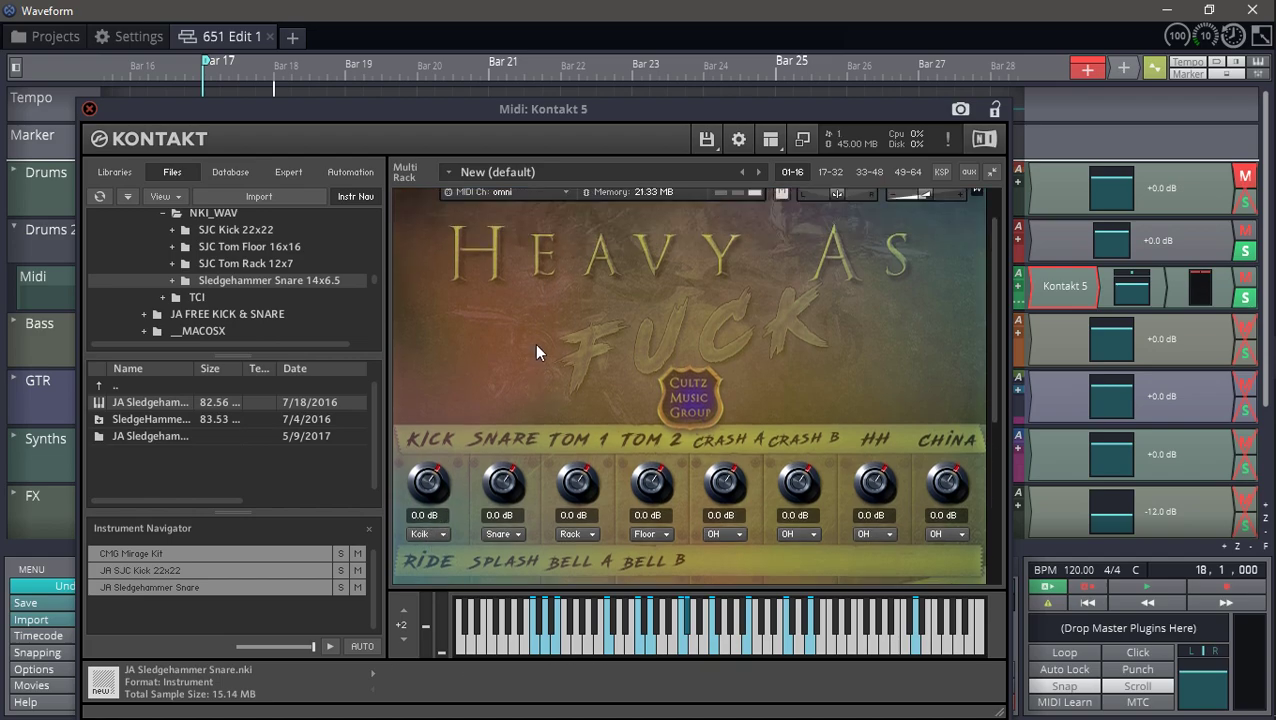
pyautogui.click(90, 108)
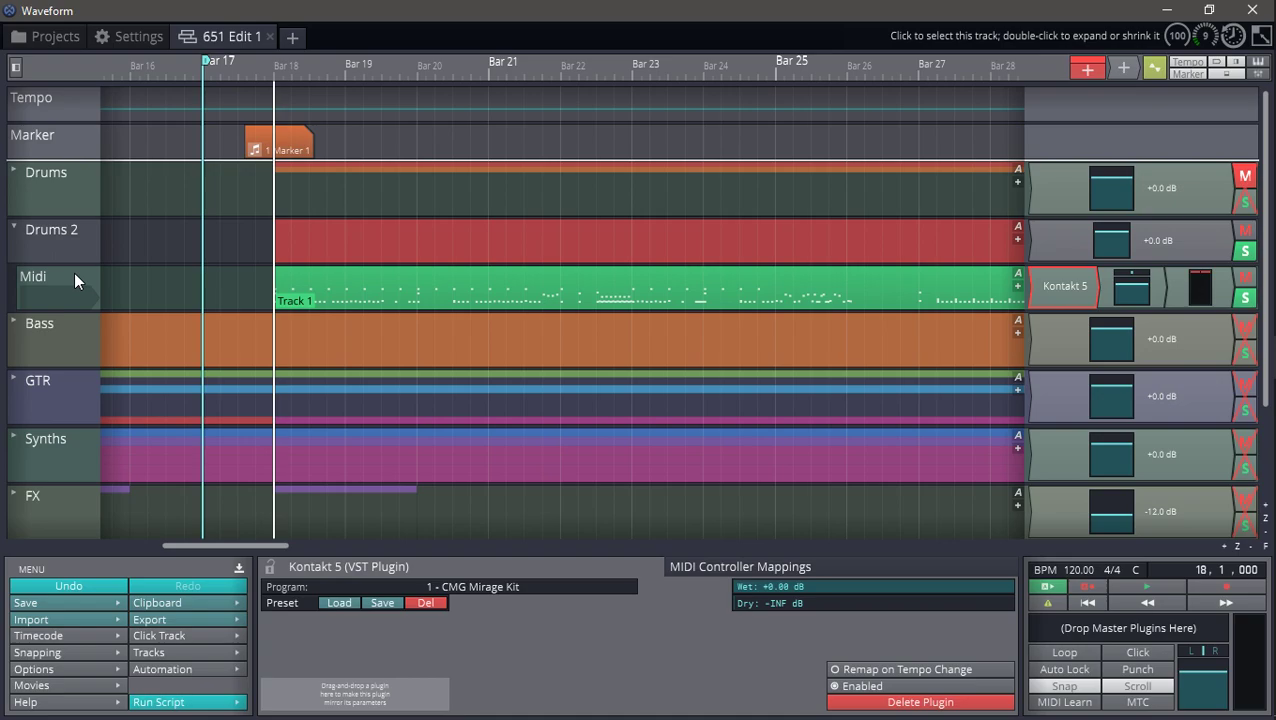
# Create five new tracks below the Drums 2 folder's Midi track.
pyautogui.scroll(-2, 74, 272)
pyautogui.scroll(1, 74, 272)
pyautogui.scroll(-1, 75, 300)
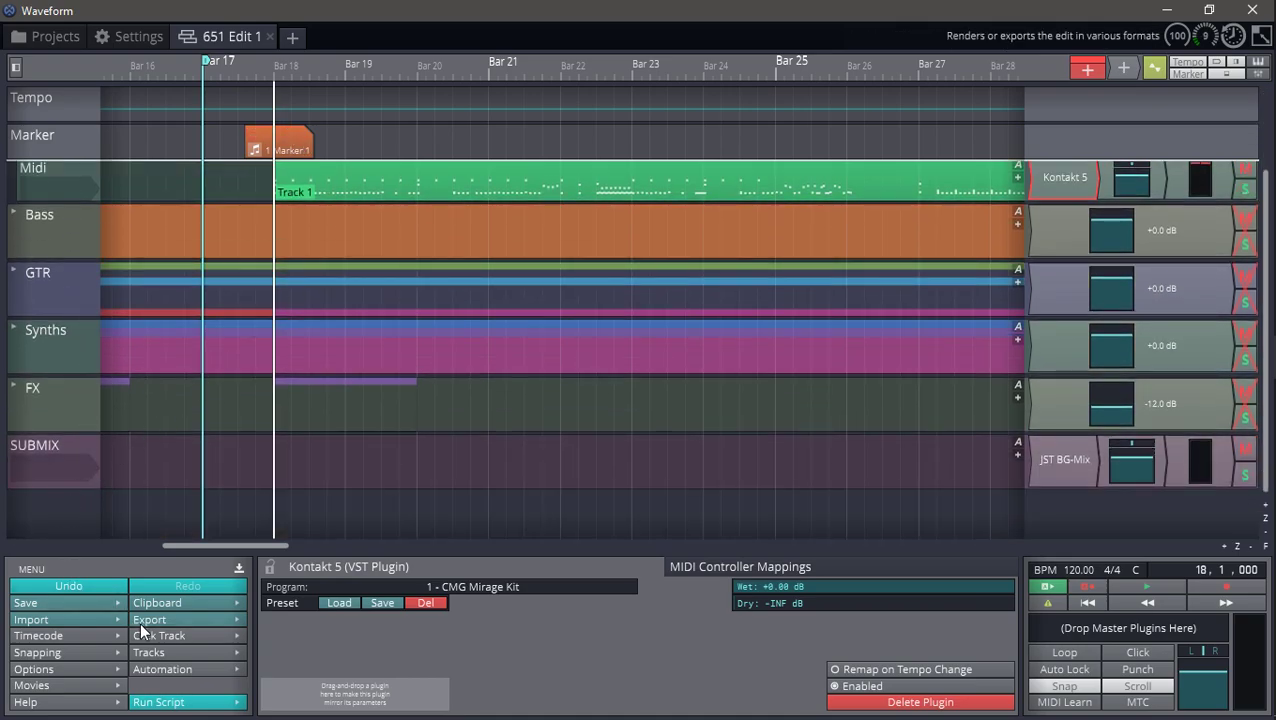
pyautogui.click(159, 643)
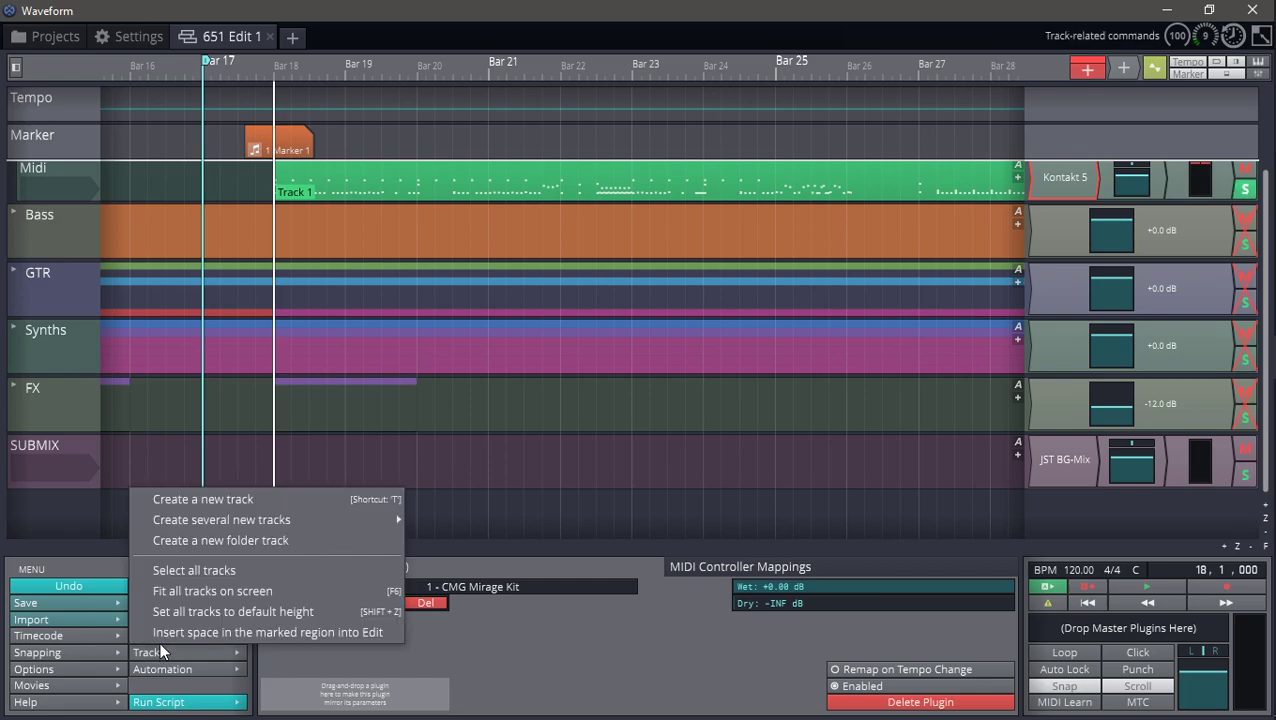
pyautogui.scroll(2, 82, 440)
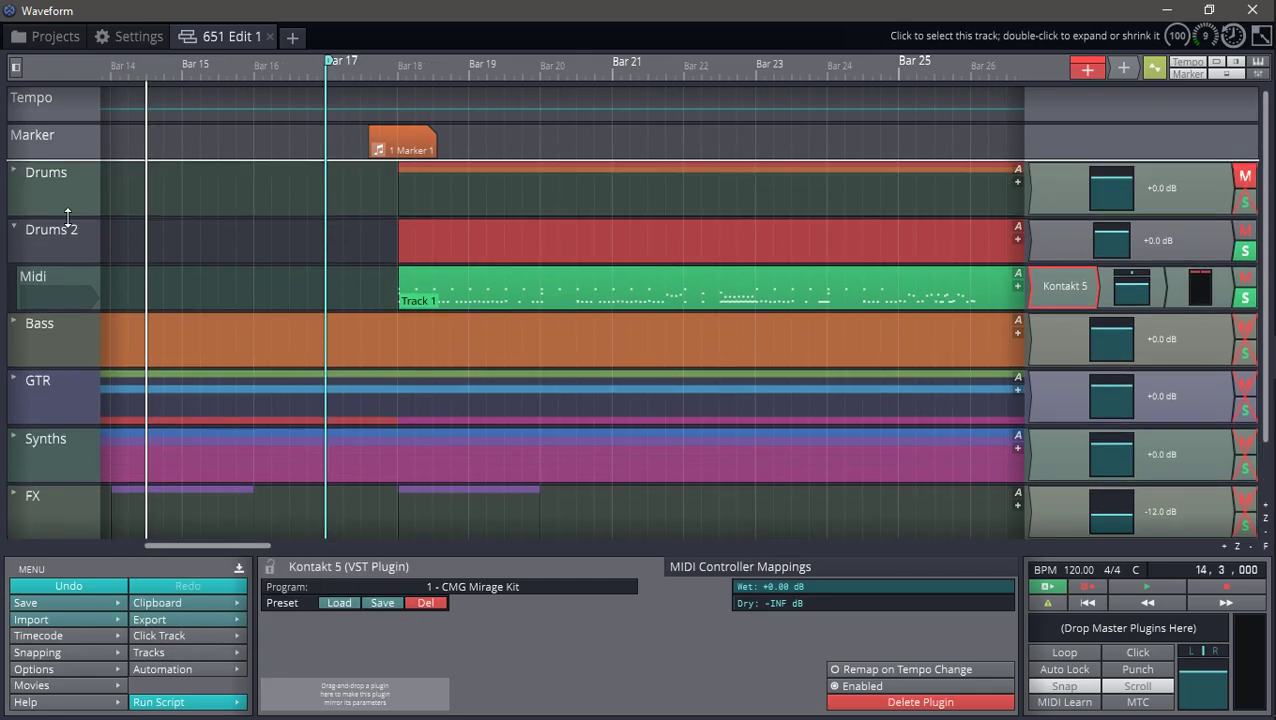
pyautogui.click(70, 213)
pyautogui.click(186, 652)
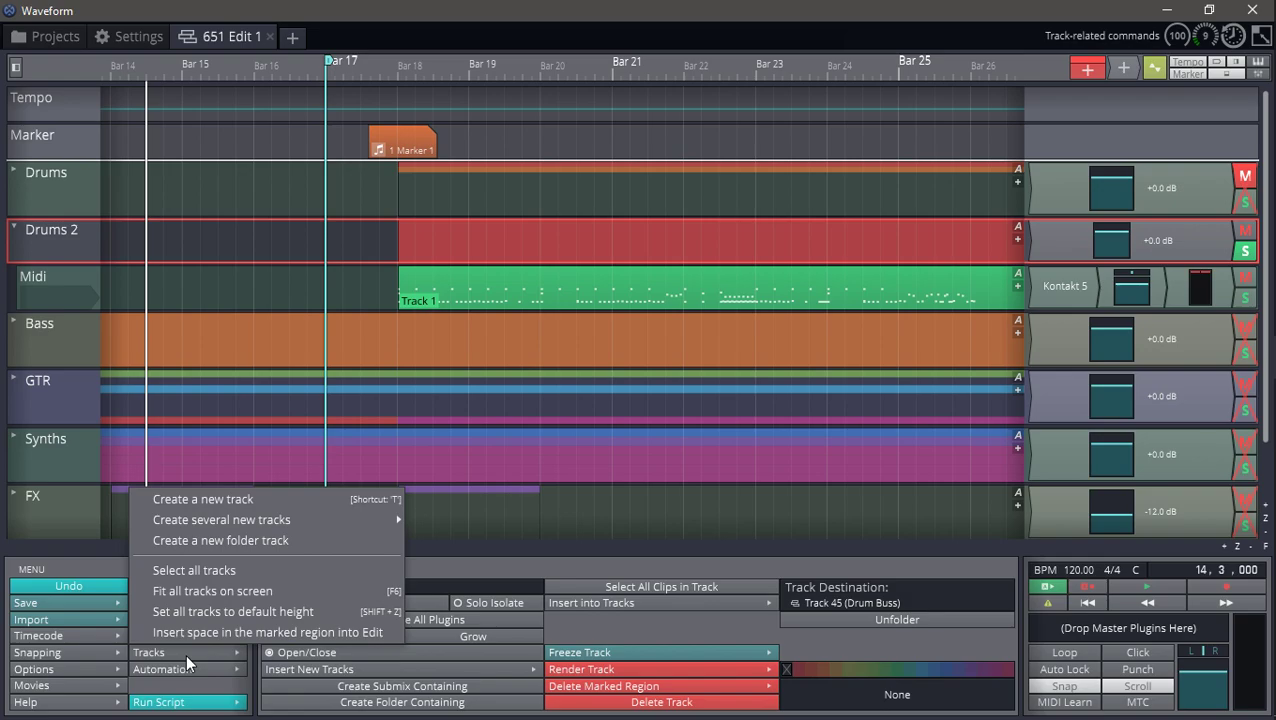
pyautogui.moveTo(257, 518)
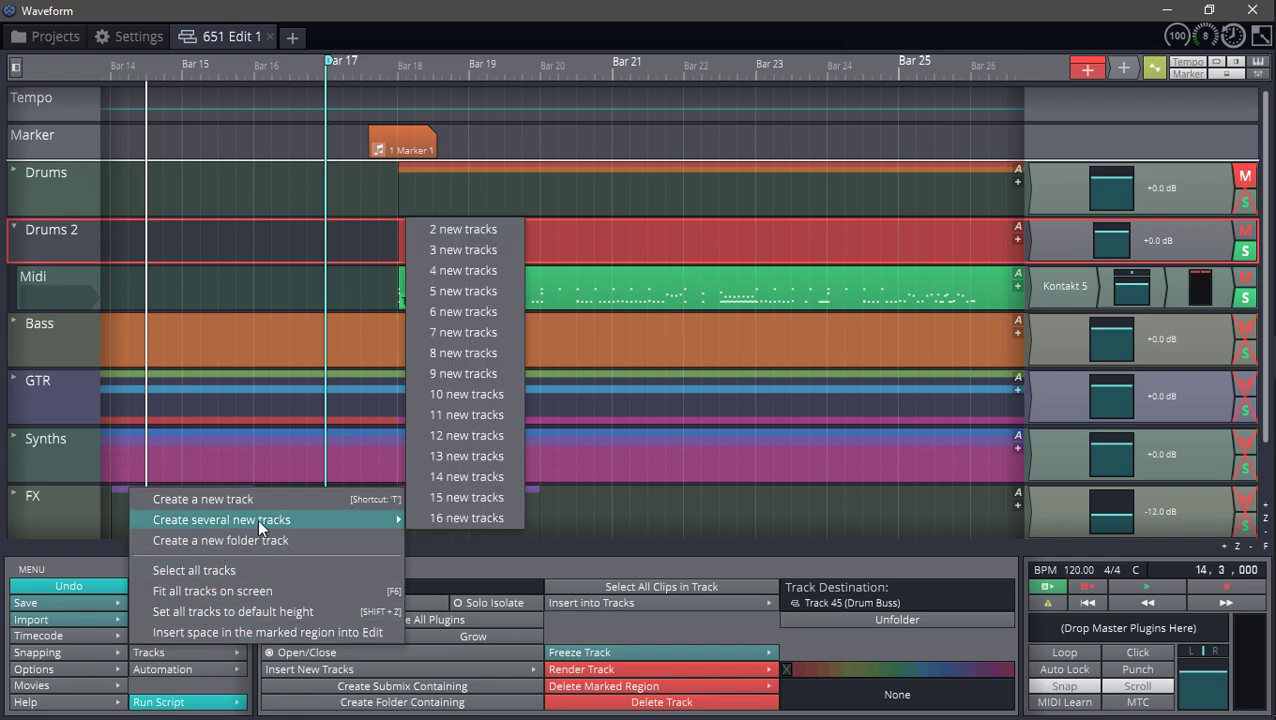
pyautogui.click(480, 293)
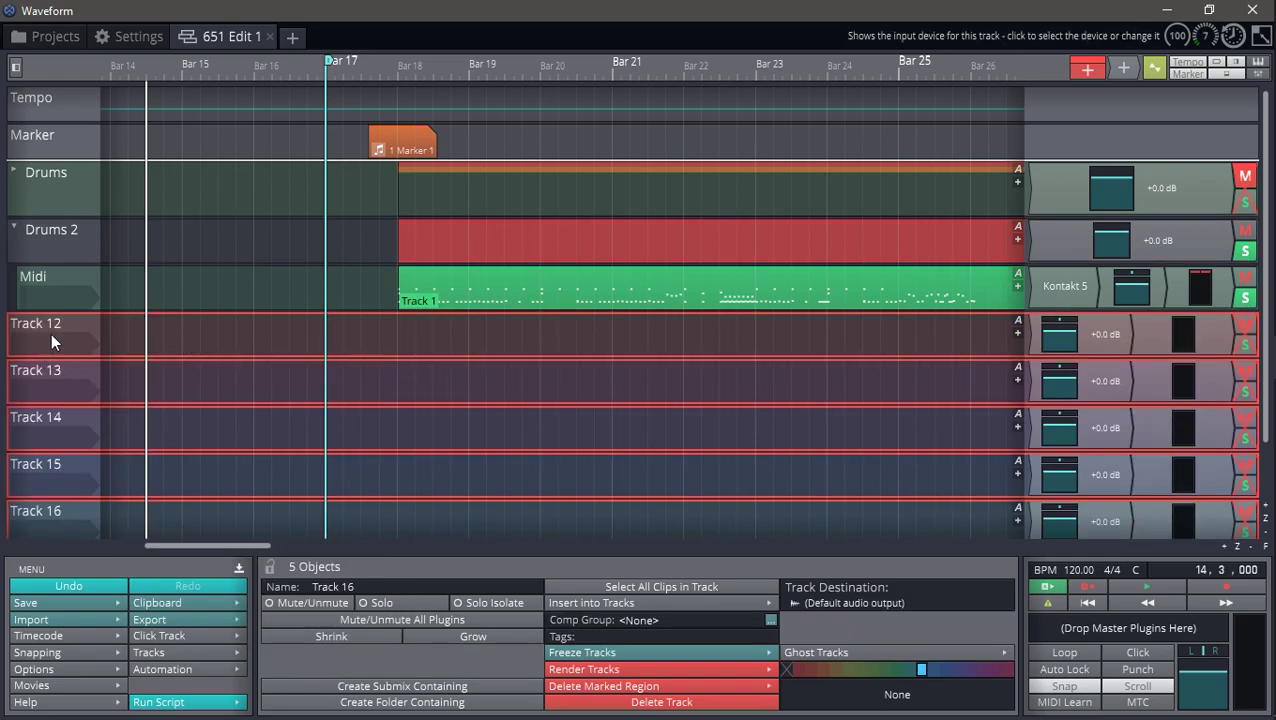
# Move the five new tracks into the Drums 2 folder beneath Midi and place the playback cursor at bar 18.
pyautogui.moveTo(64, 323); pyautogui.dragTo(60, 481)
pyautogui.scroll(-1, 64, 270)
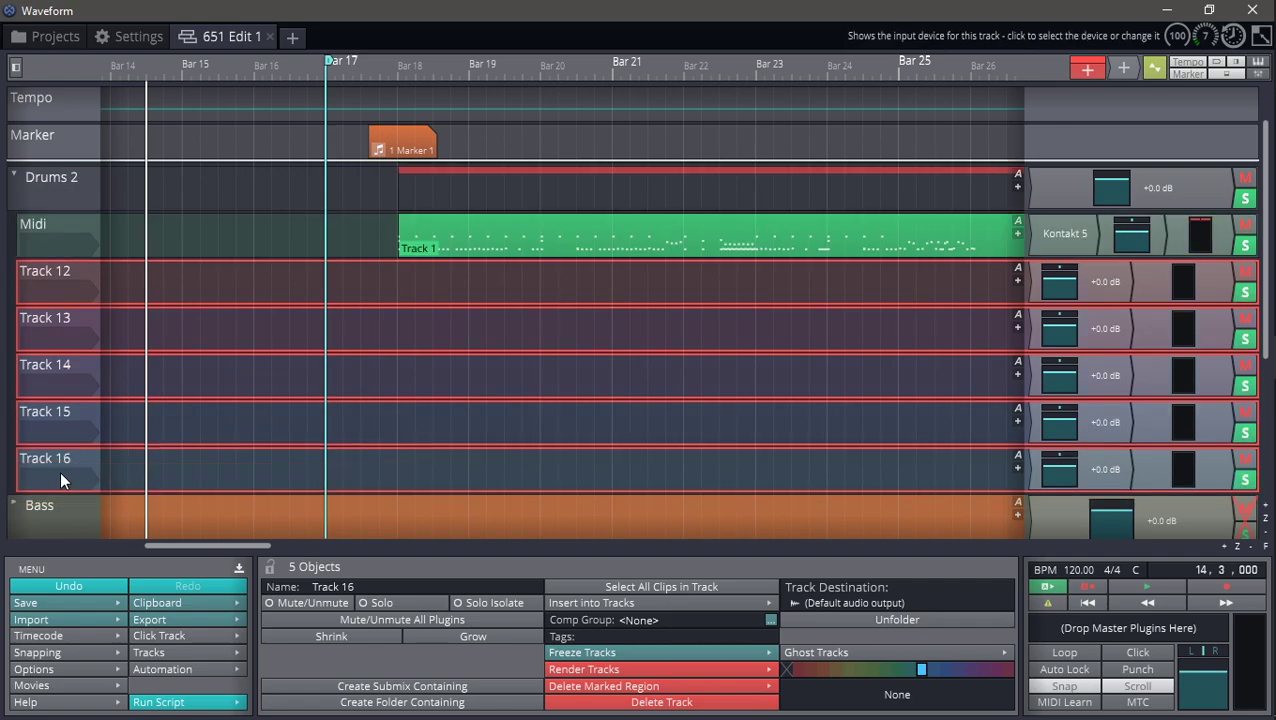
pyautogui.click(397, 289)
# Rename Track 12 as Kcik and Track 13 as Snare.
pyautogui.click(82, 274)
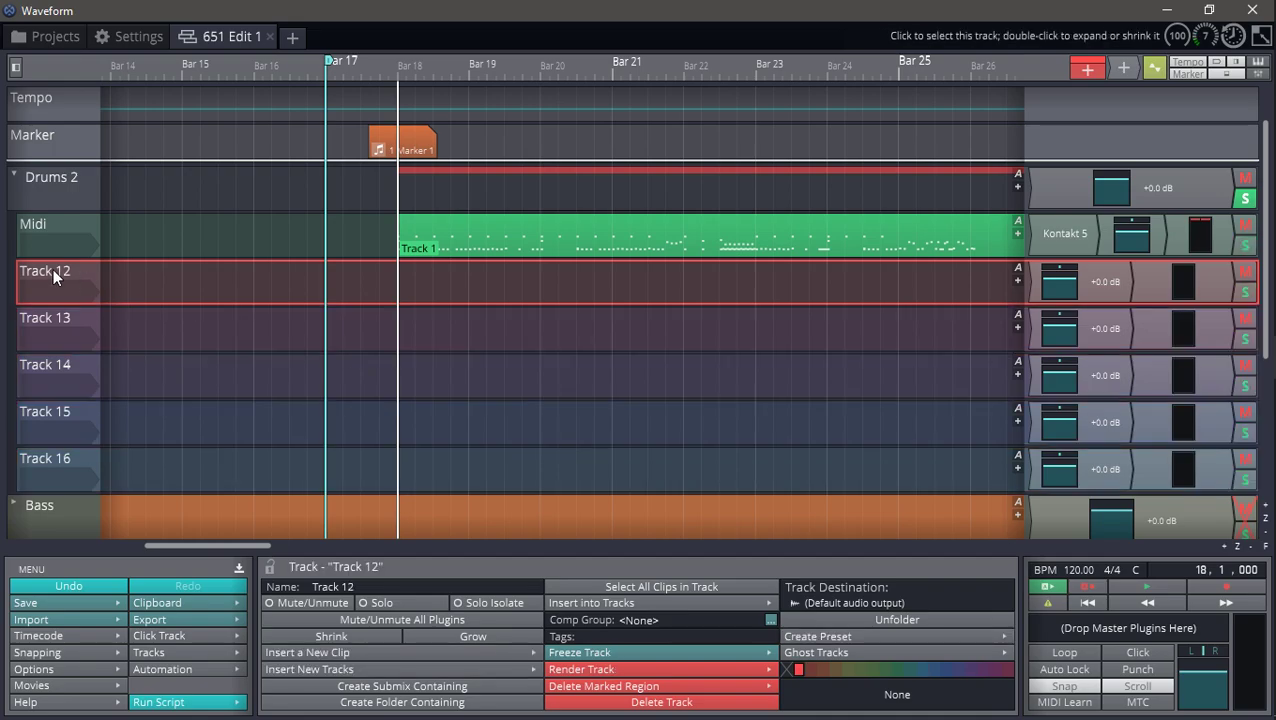
pyautogui.click(368, 585)
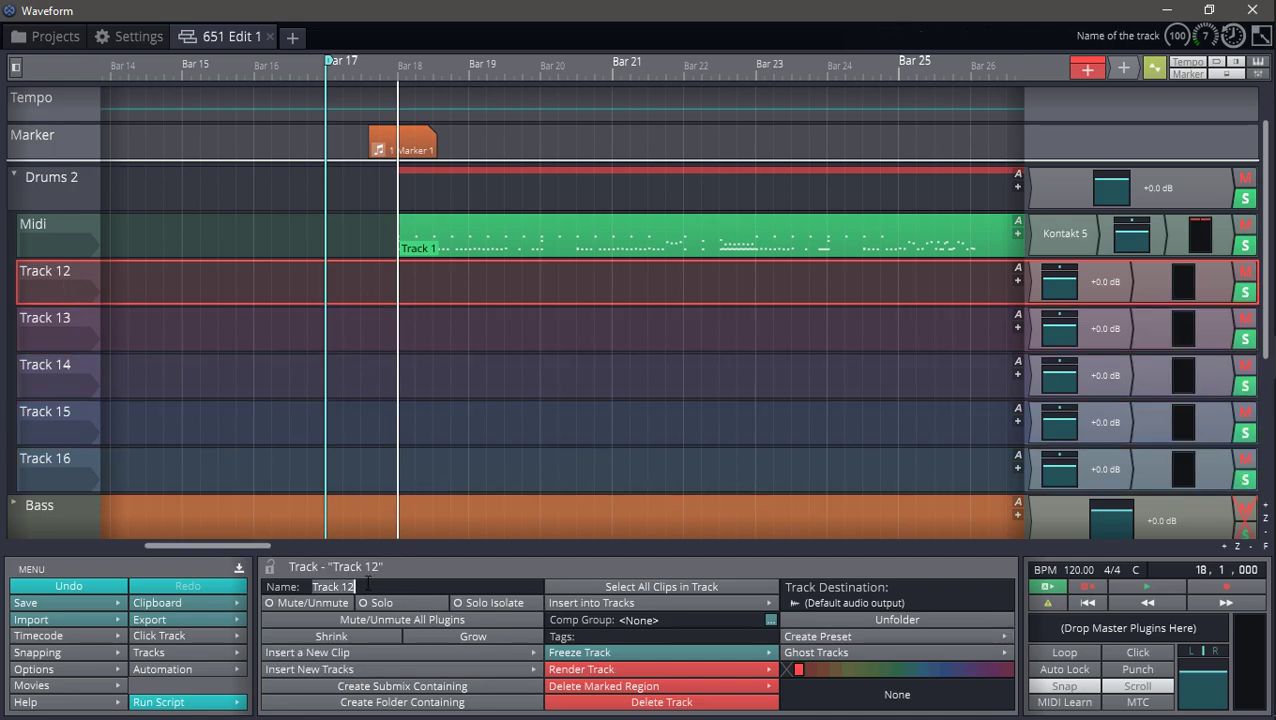
pyautogui.write('Kcik')
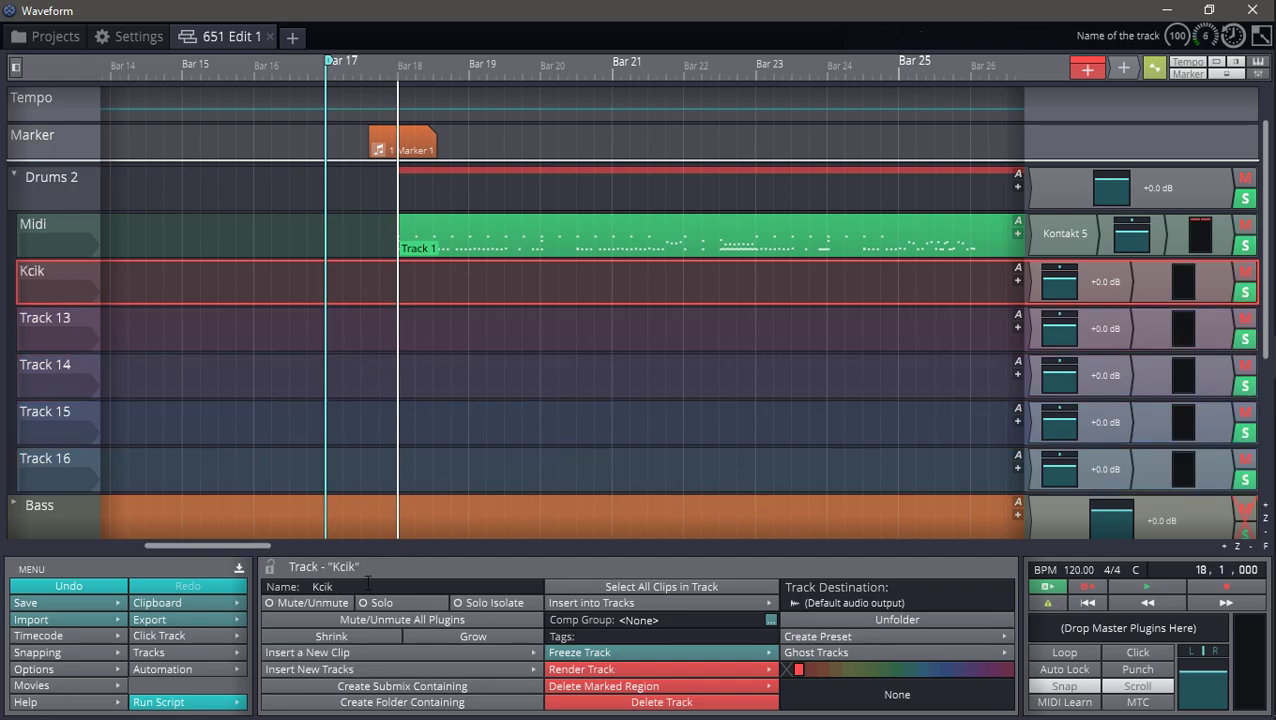
pyautogui.click(120, 340)
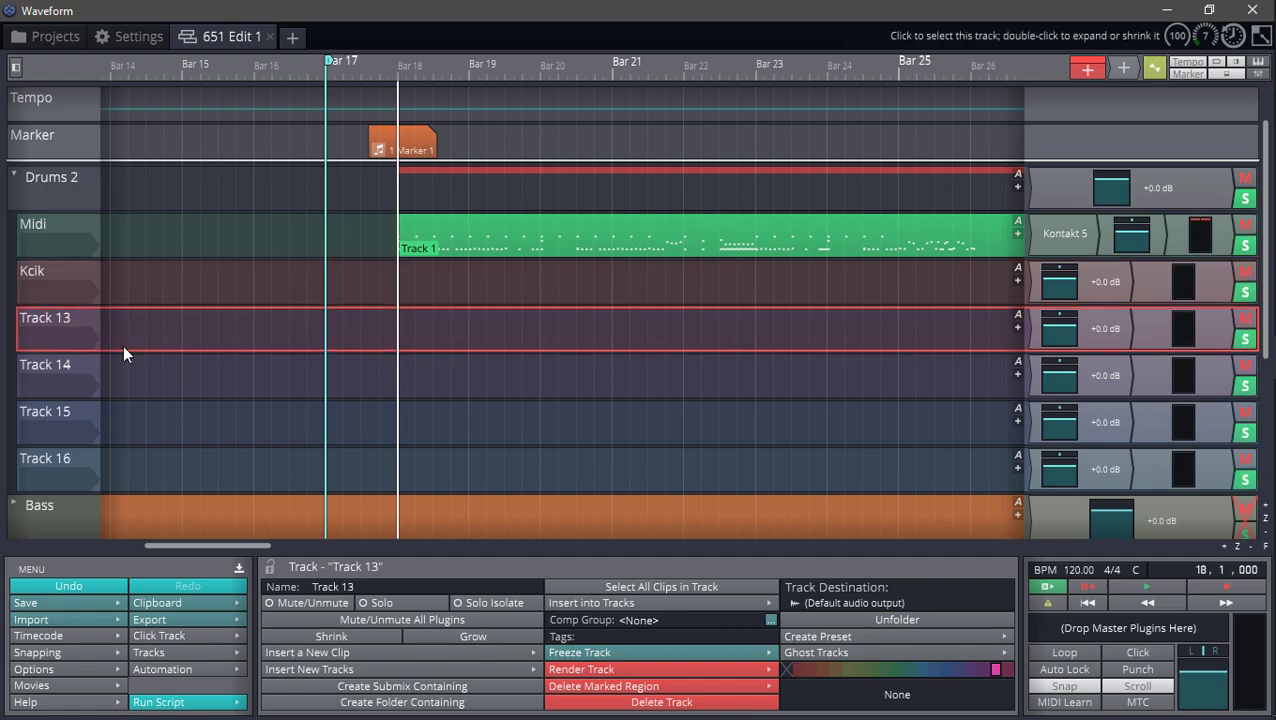
pyautogui.click(390, 587)
pyautogui.write('Snare')
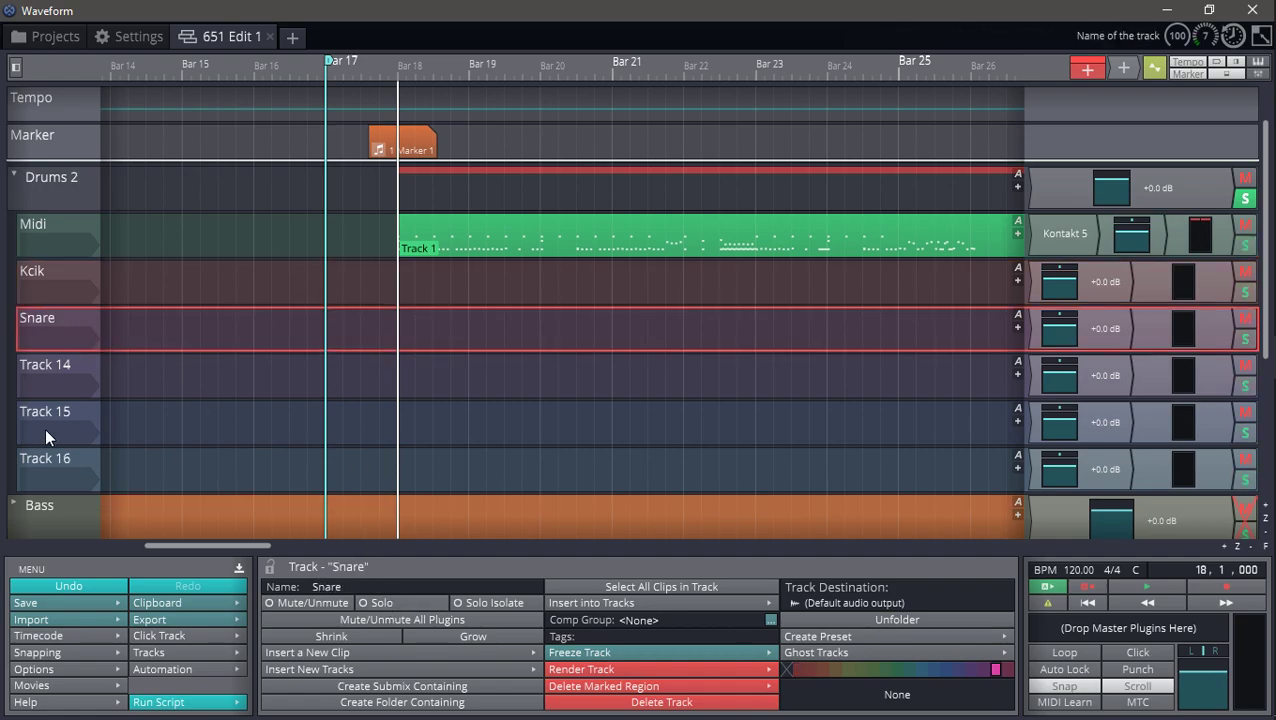
# Rename Track 14 as Rack.
pyautogui.click(50, 368)
pyautogui.click(340, 587)
pyautogui.write('Raclk')
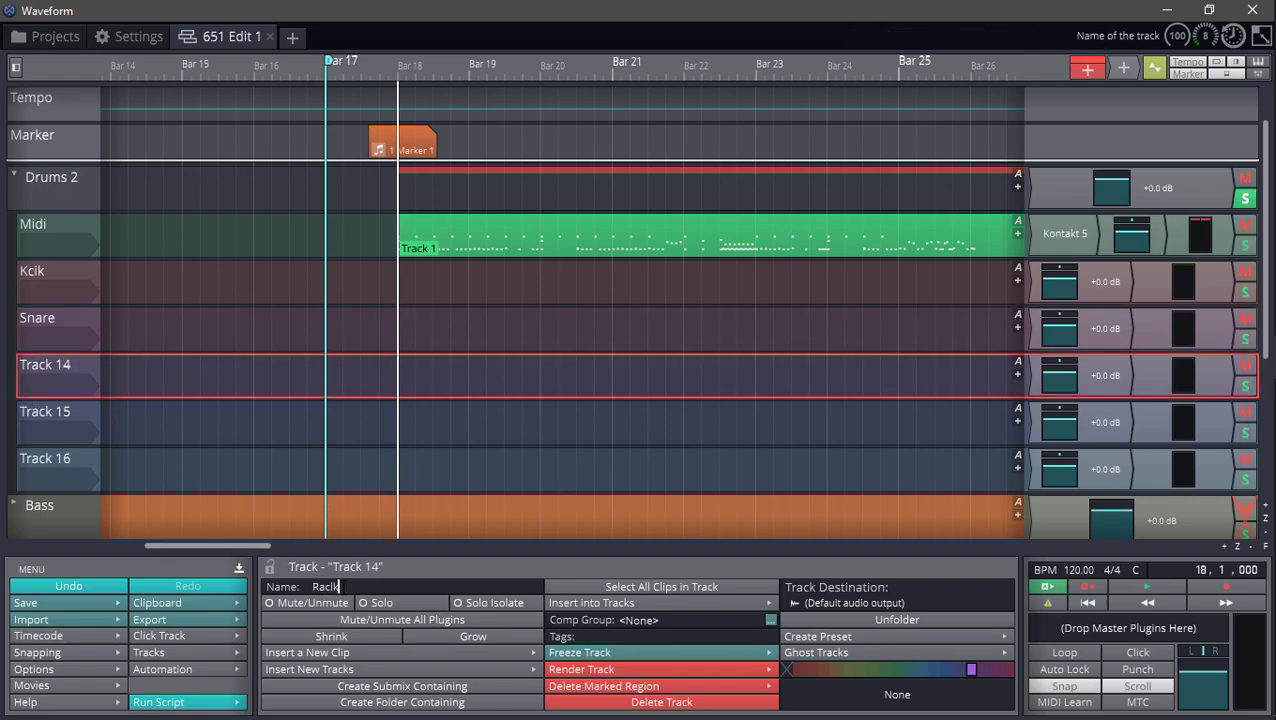
pyautogui.press('Return')
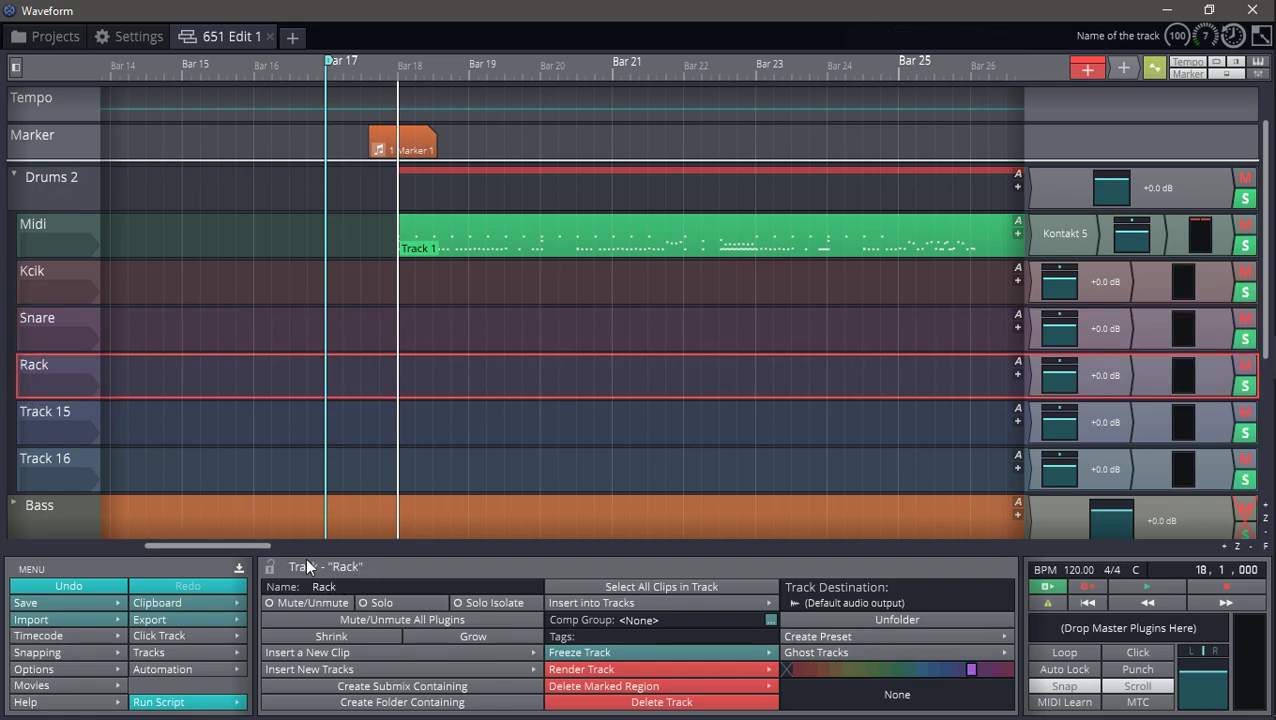
# Rename Track 15 as Floor and Track 16 as OH.
pyautogui.click(52, 416)
pyautogui.click(367, 586)
pyautogui.write('Floor')
pyautogui.press('Return')
pyautogui.click(77, 470)
pyautogui.click(340, 587)
pyautogui.write('OH')
pyautogui.press('Return')
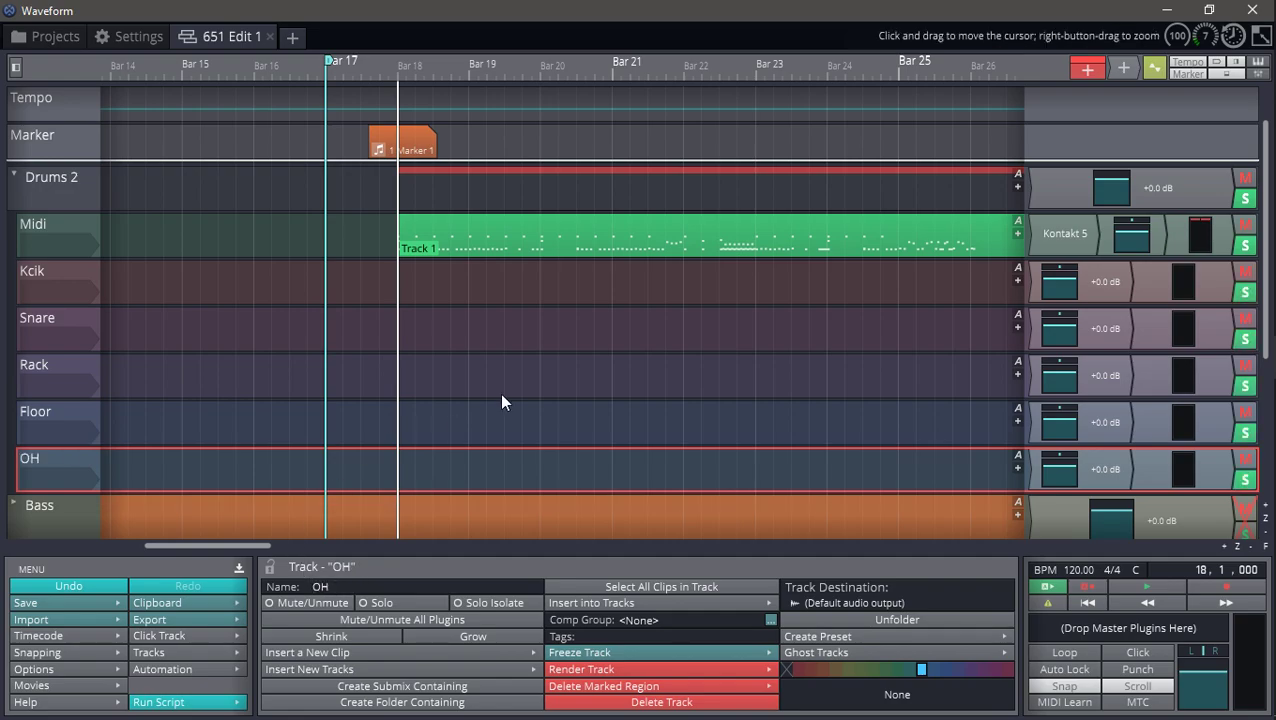
# Open Kontakt 5 on the Midi track, show its Outputs section to check the output channels against the new tracks, and close the plugin.
pyautogui.scroll(-10, 507, 331)
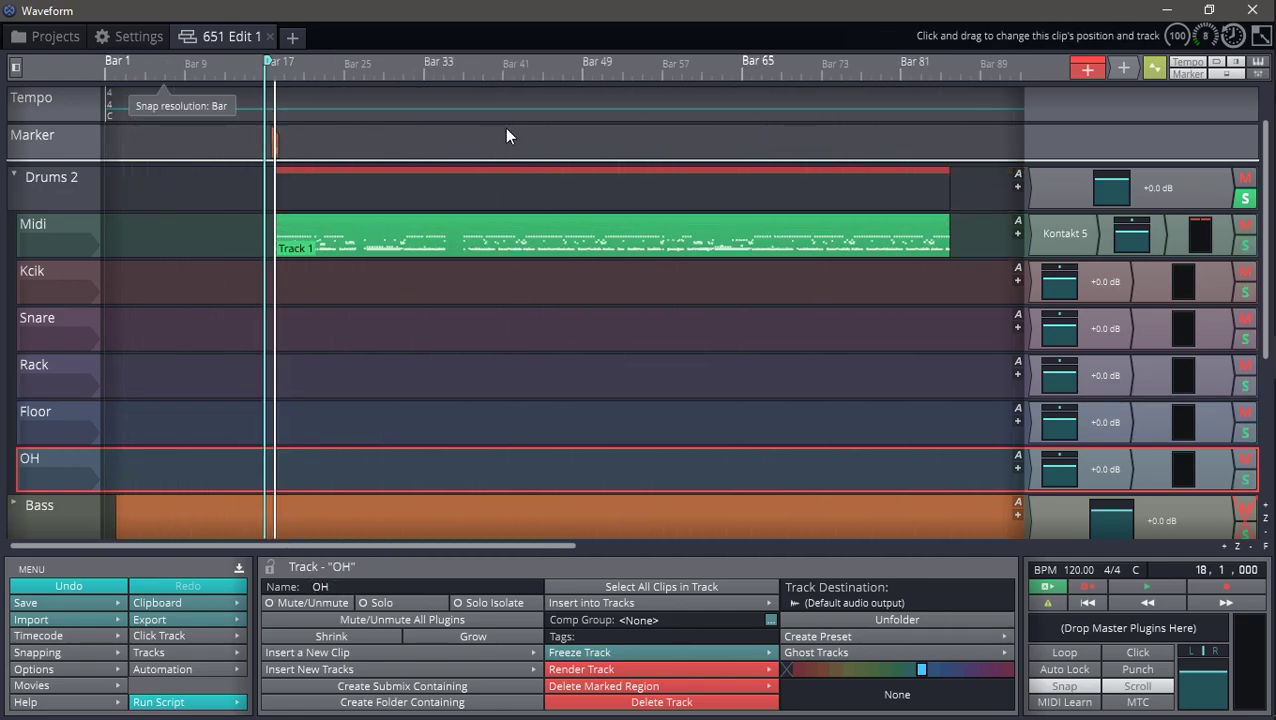
pyautogui.doubleClick(1072, 240)
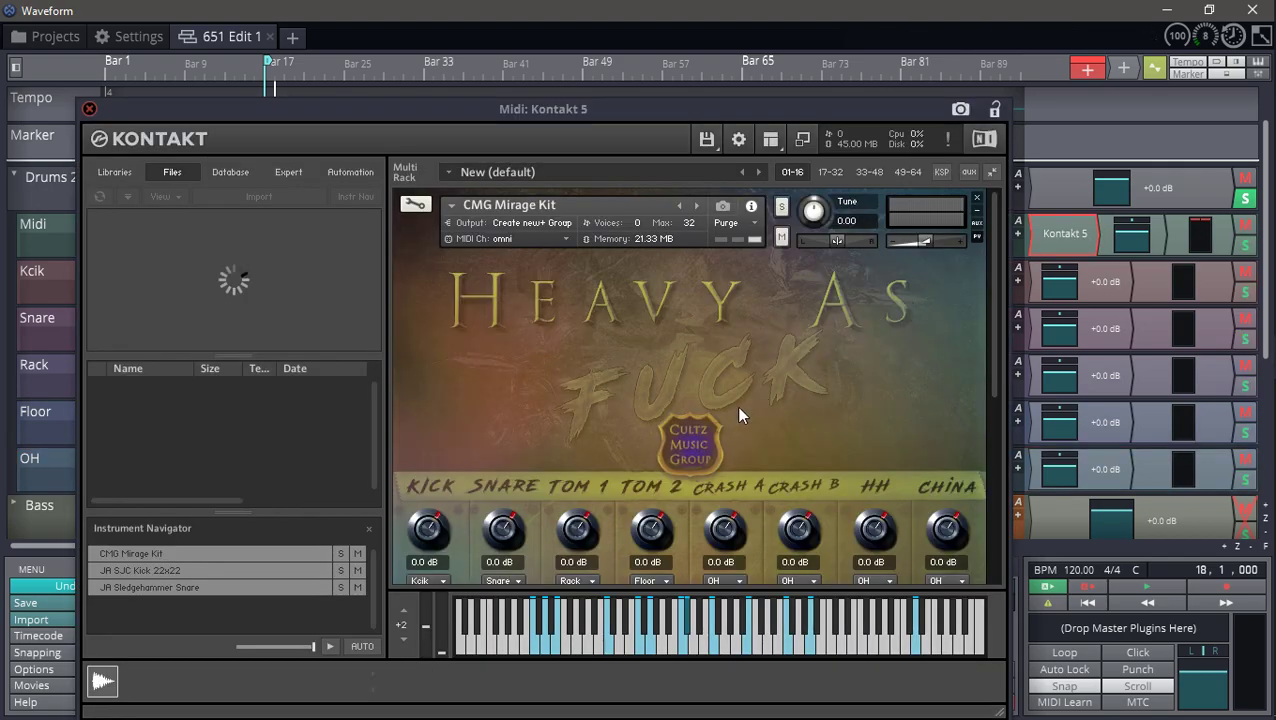
pyautogui.click(773, 141)
pyautogui.click(785, 213)
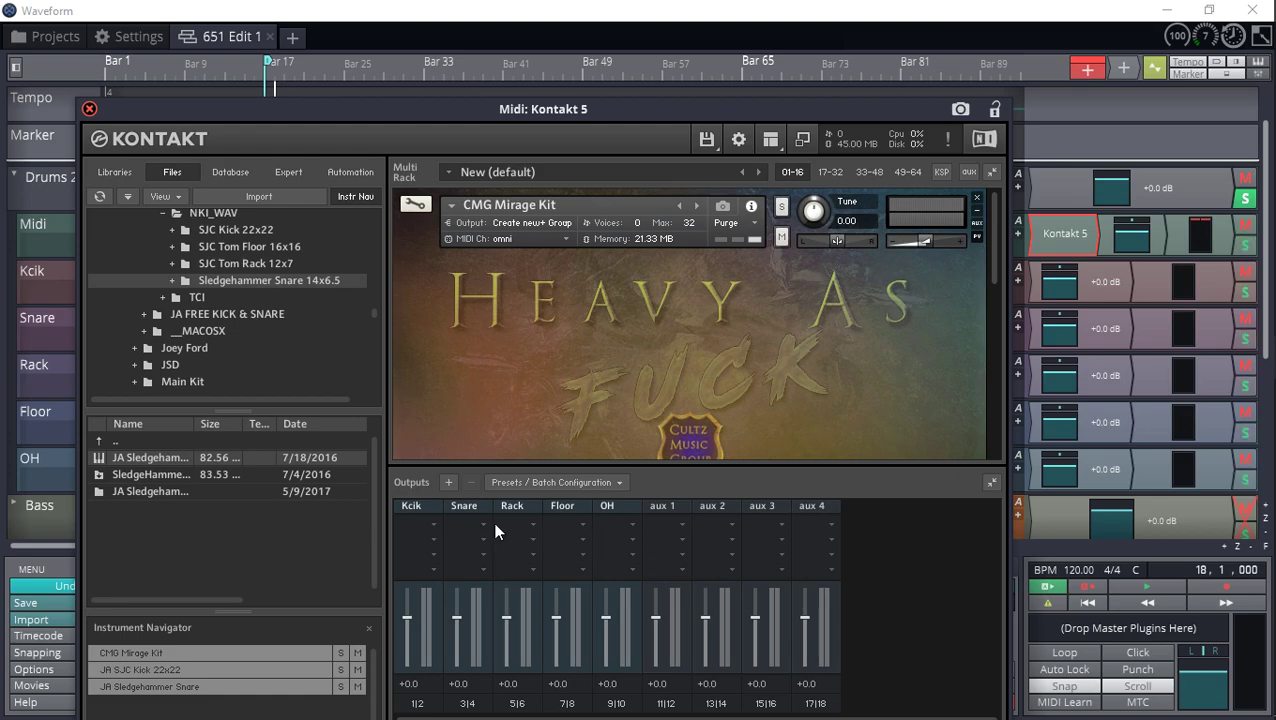
pyautogui.click(89, 109)
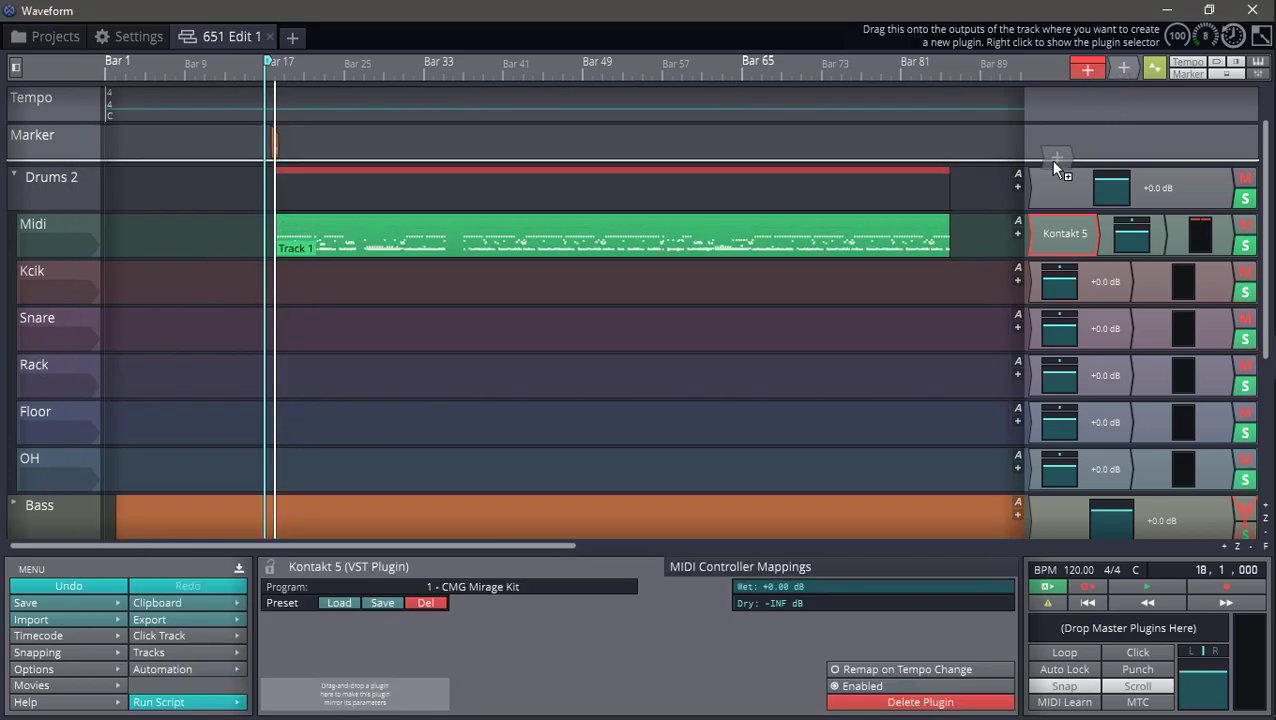
# Insert a new empty plugin rack before Kontakt 5 on the Midi track.
pyautogui.rightClick(1029, 219)
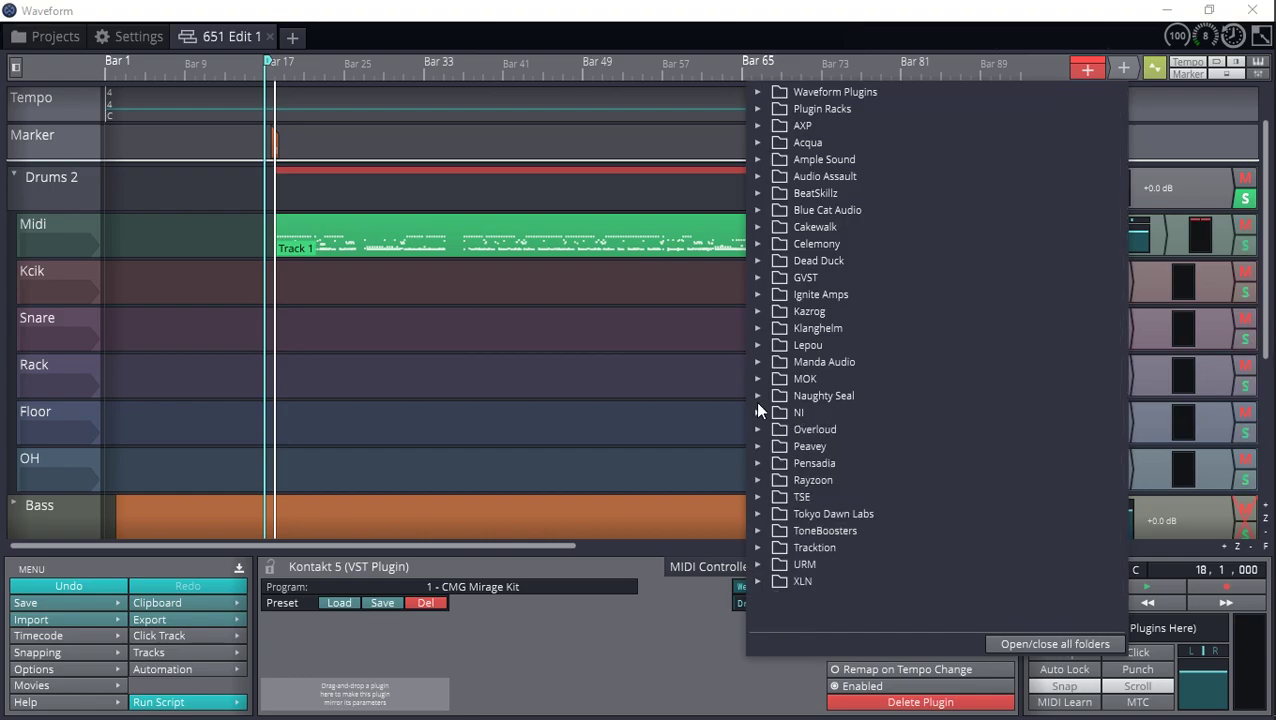
pyautogui.click(756, 107)
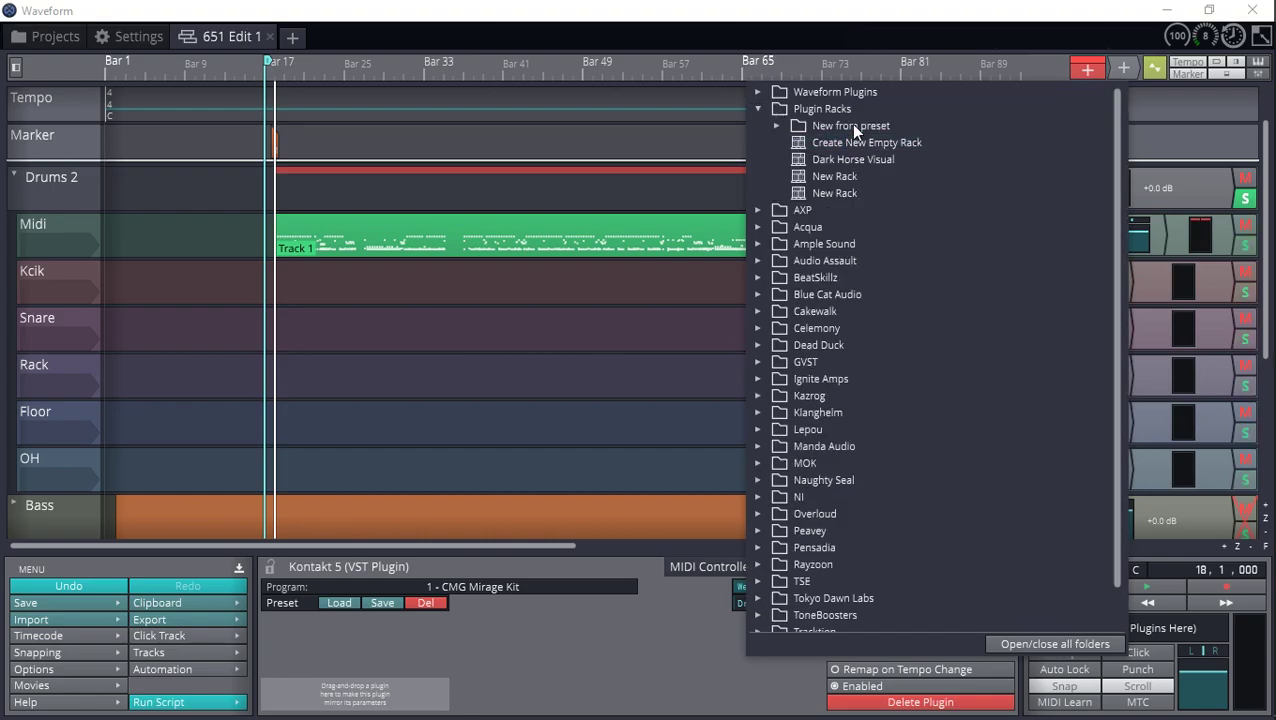
pyautogui.click(851, 126)
pyautogui.press('Escape')
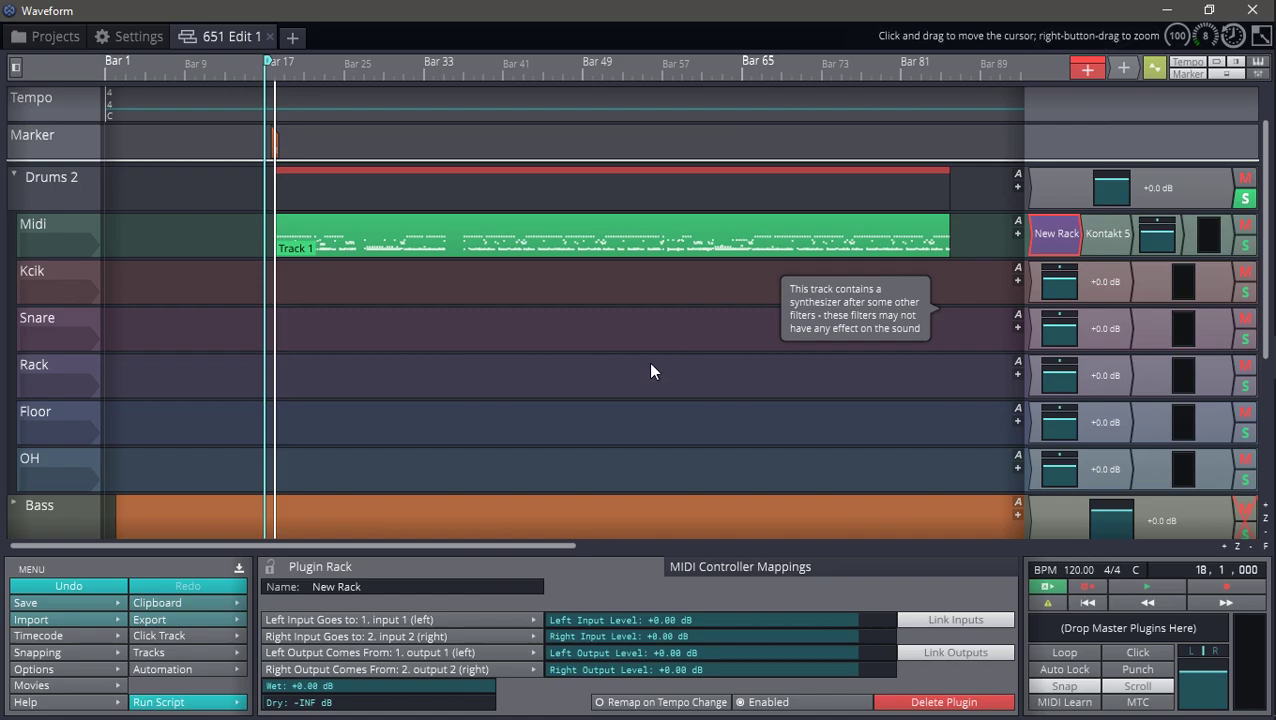
# Open the New Rack editor and add the Midi track's Kontakt 5 to it with auto-connect.
pyautogui.doubleClick(1058, 236)
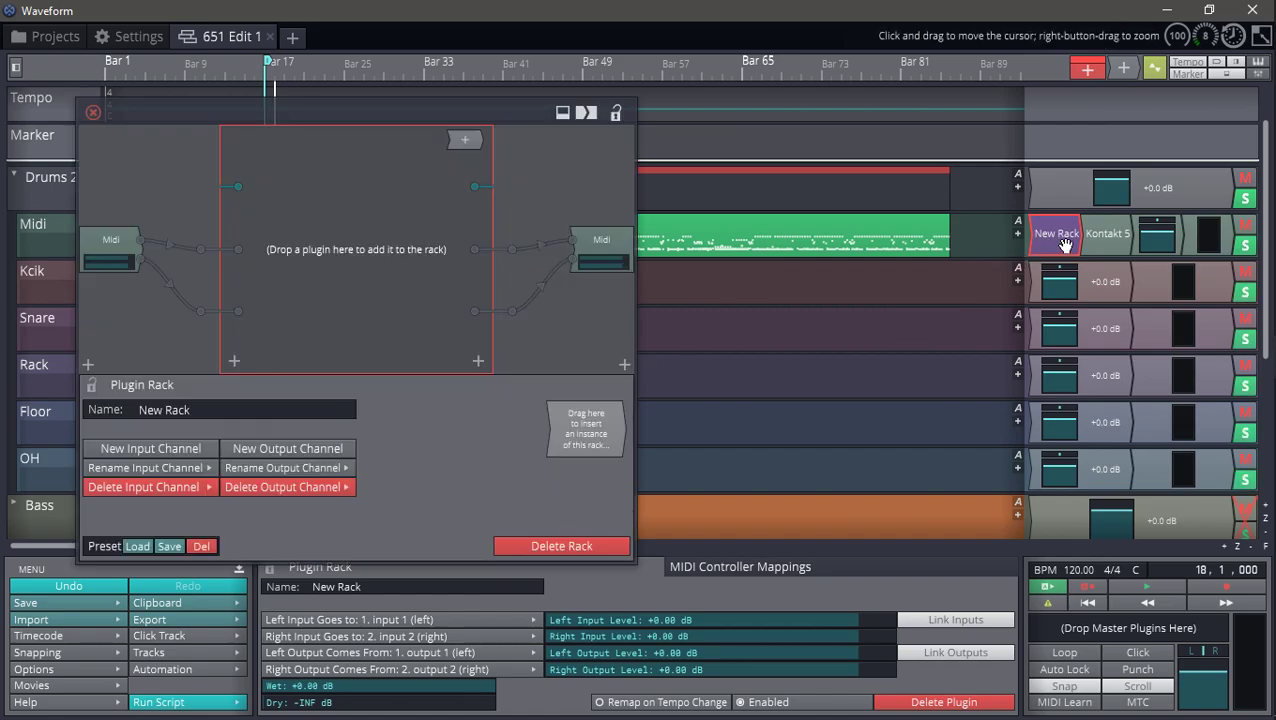
pyautogui.click(1092, 238)
pyautogui.doubleClick(1046, 237)
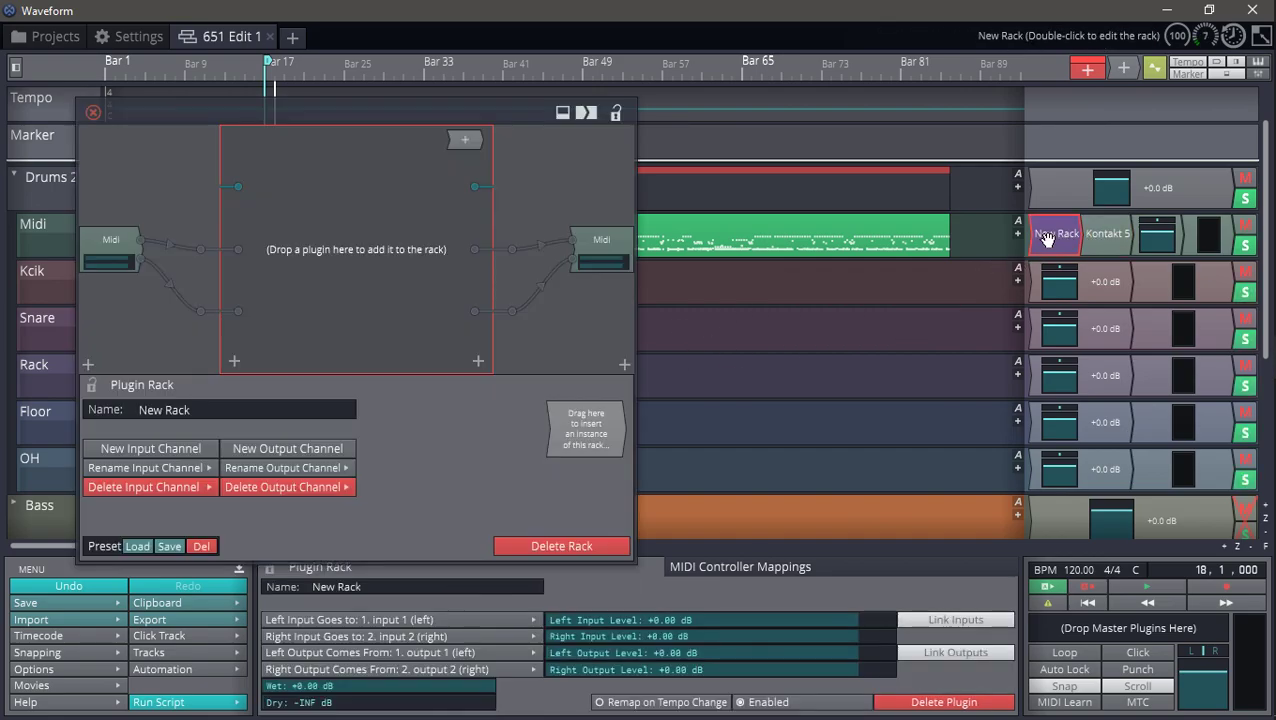
pyautogui.moveTo(1106, 236); pyautogui.dragTo(348, 256)
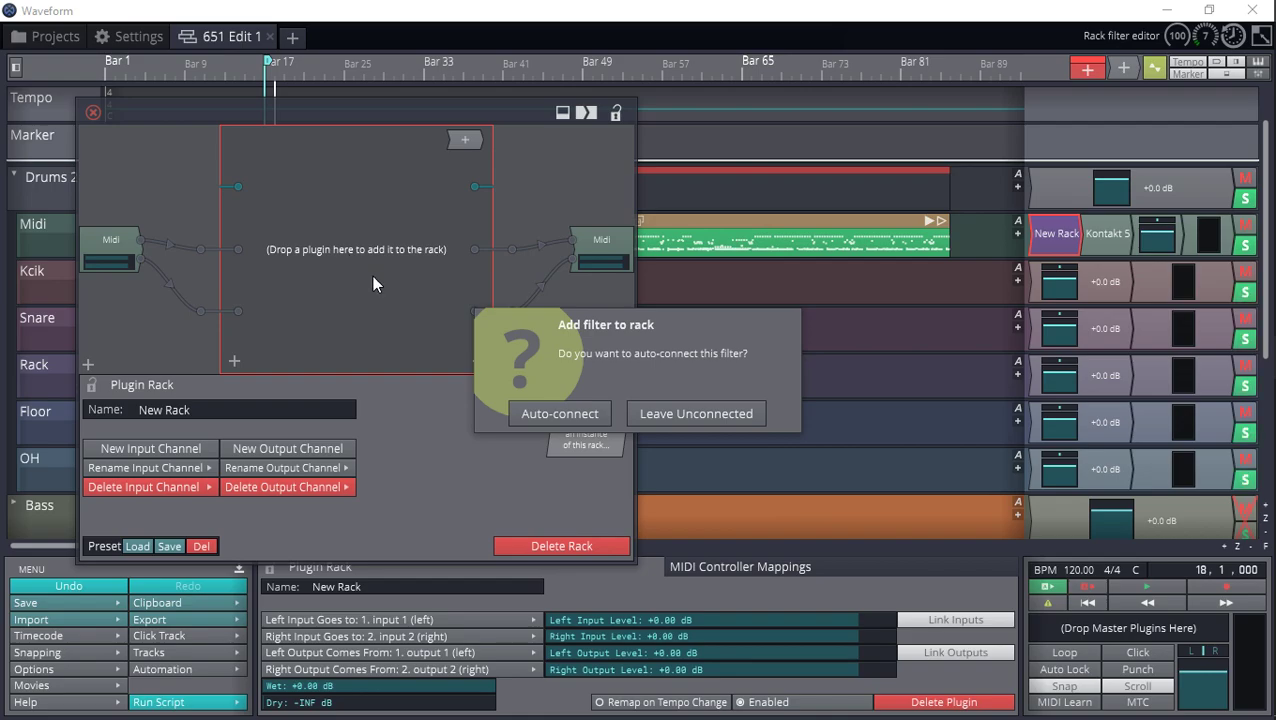
pyautogui.click(556, 414)
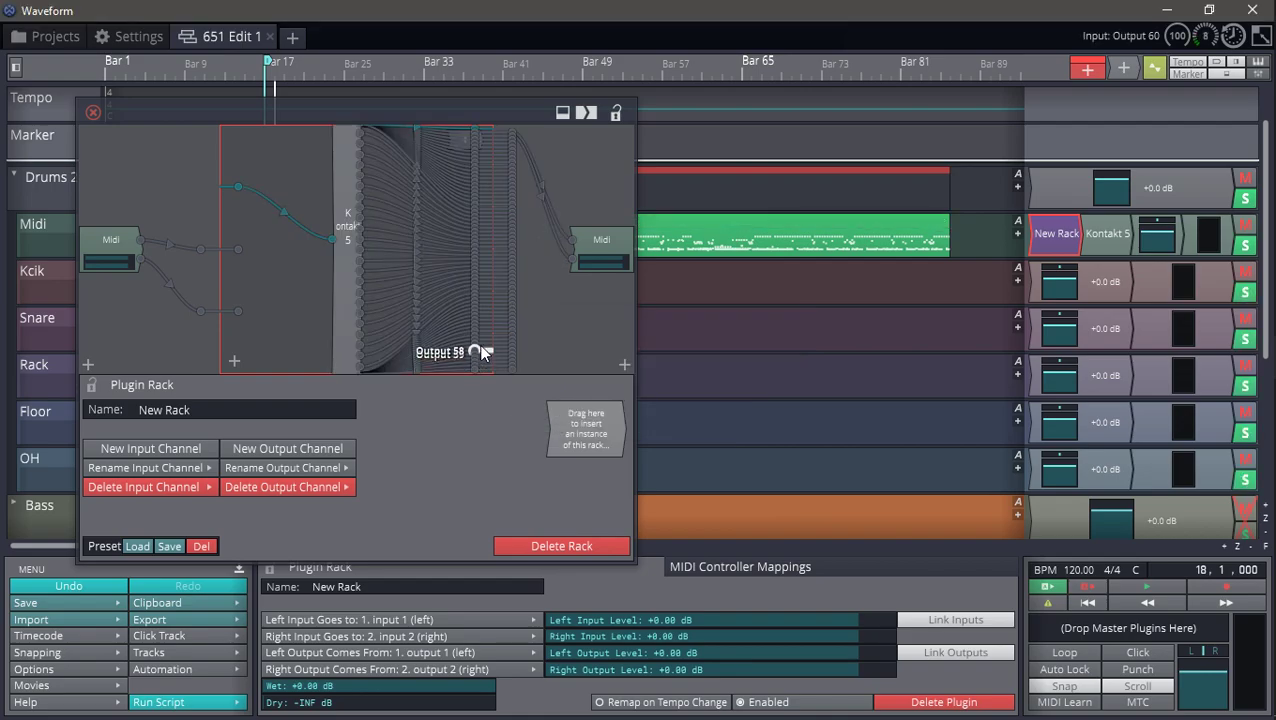
# Move the Kontakt 5 block lower inside the rack and enlarge the rack editor to inspect its connections to the Midi track.
pyautogui.moveTo(345, 230); pyautogui.dragTo(350, 323)
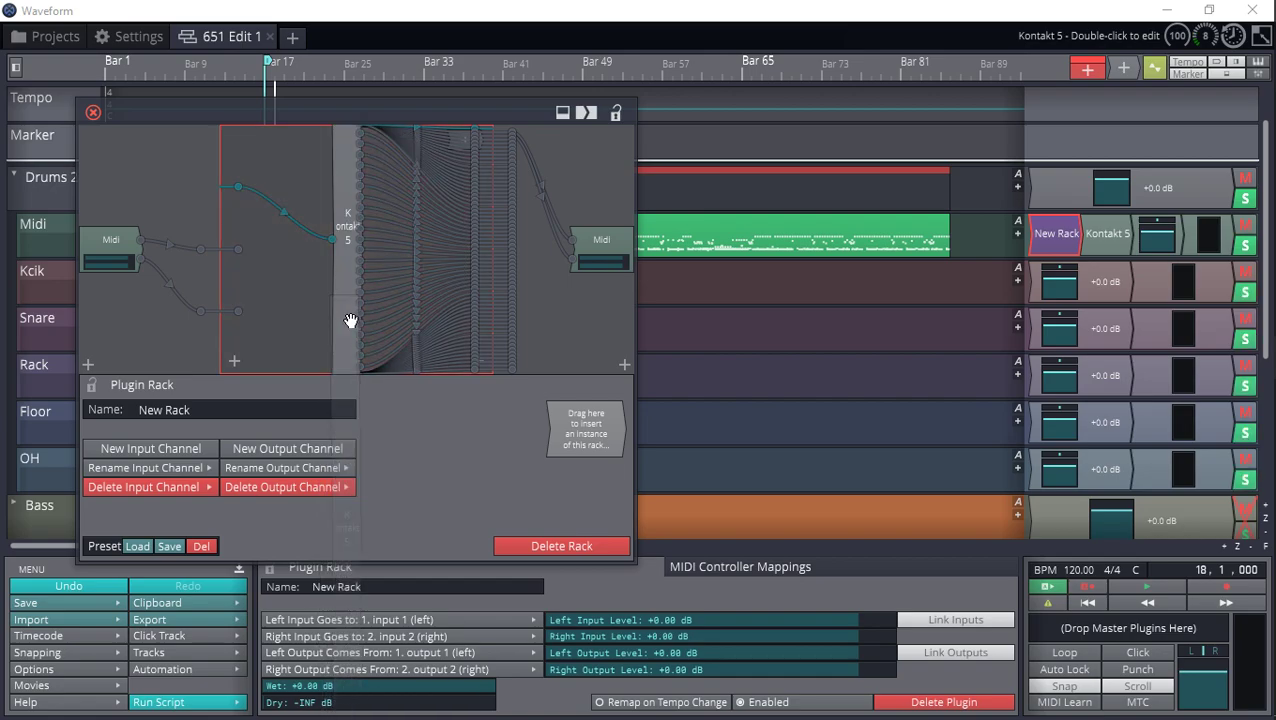
pyautogui.moveTo(348, 217); pyautogui.dragTo(342, 333)
pyautogui.moveTo(345, 255); pyautogui.dragTo(335, 281)
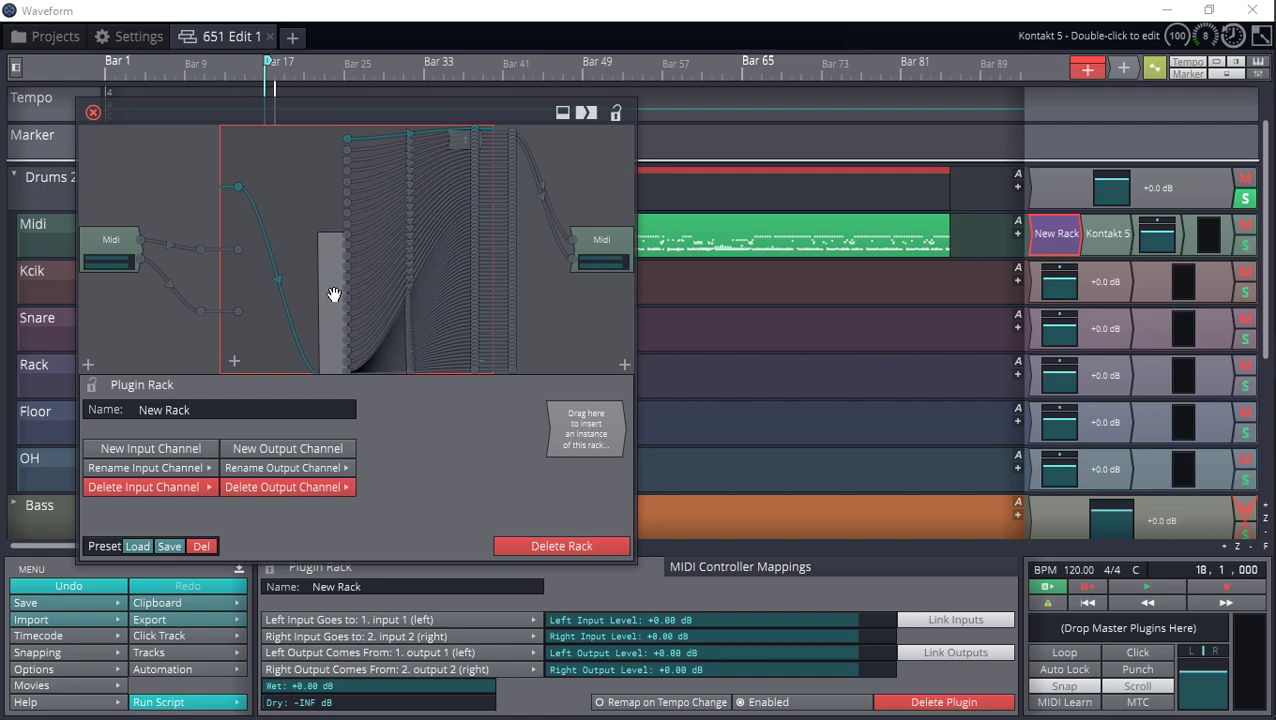
pyautogui.moveTo(258, 118); pyautogui.dragTo(171, 12)
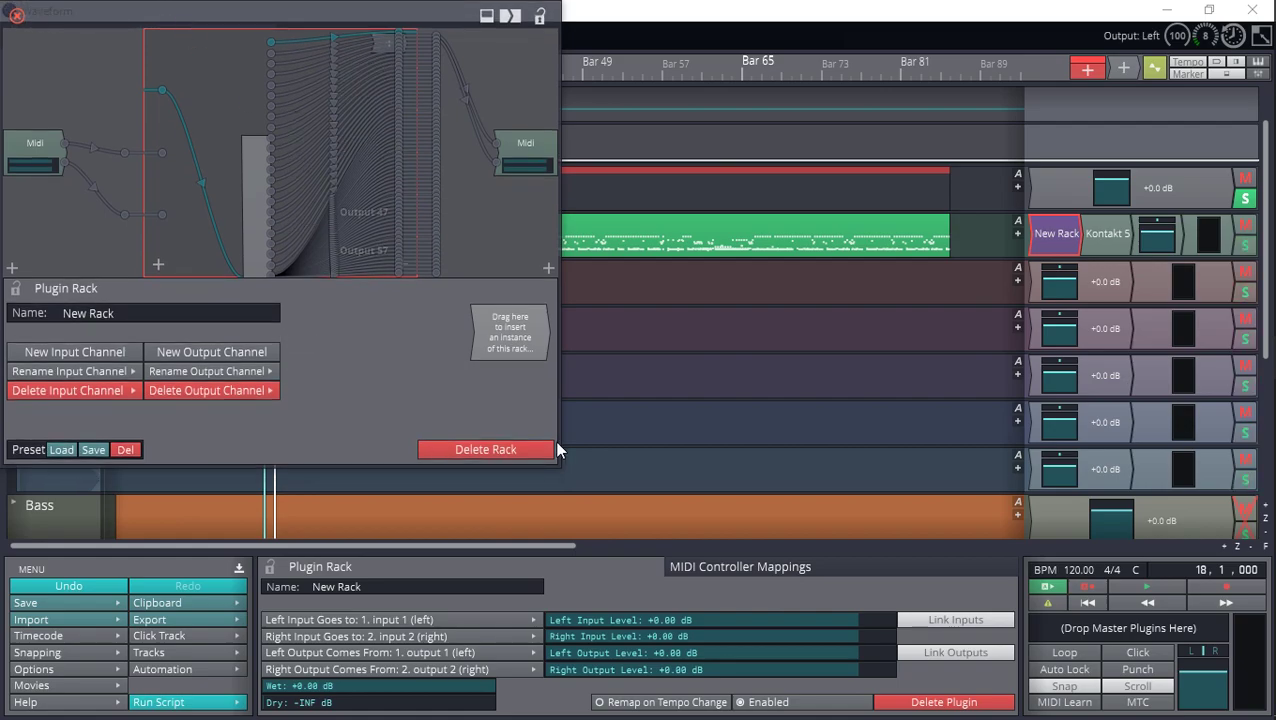
pyautogui.moveTo(562, 467); pyautogui.dragTo(1054, 712)
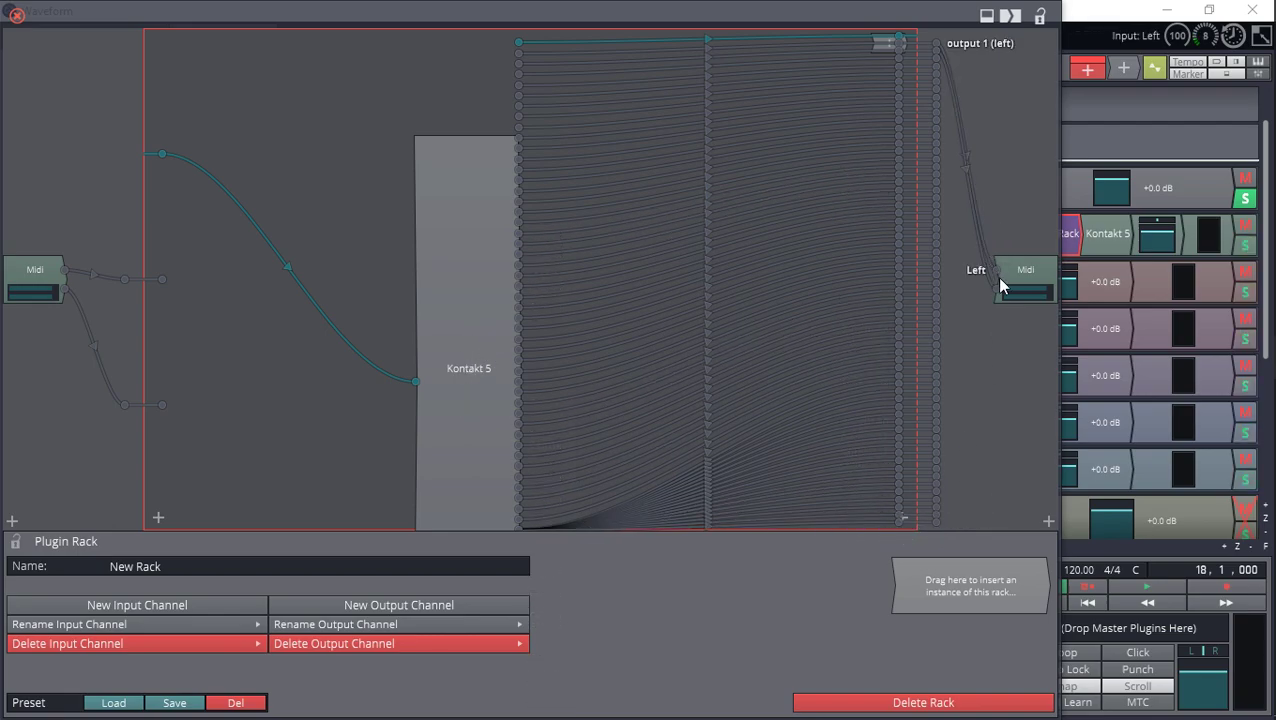
# Disable the original Kontakt 5 plugin beside the rack on the Midi track and reopen the rack editor clear of the track names.
pyautogui.click(1095, 233)
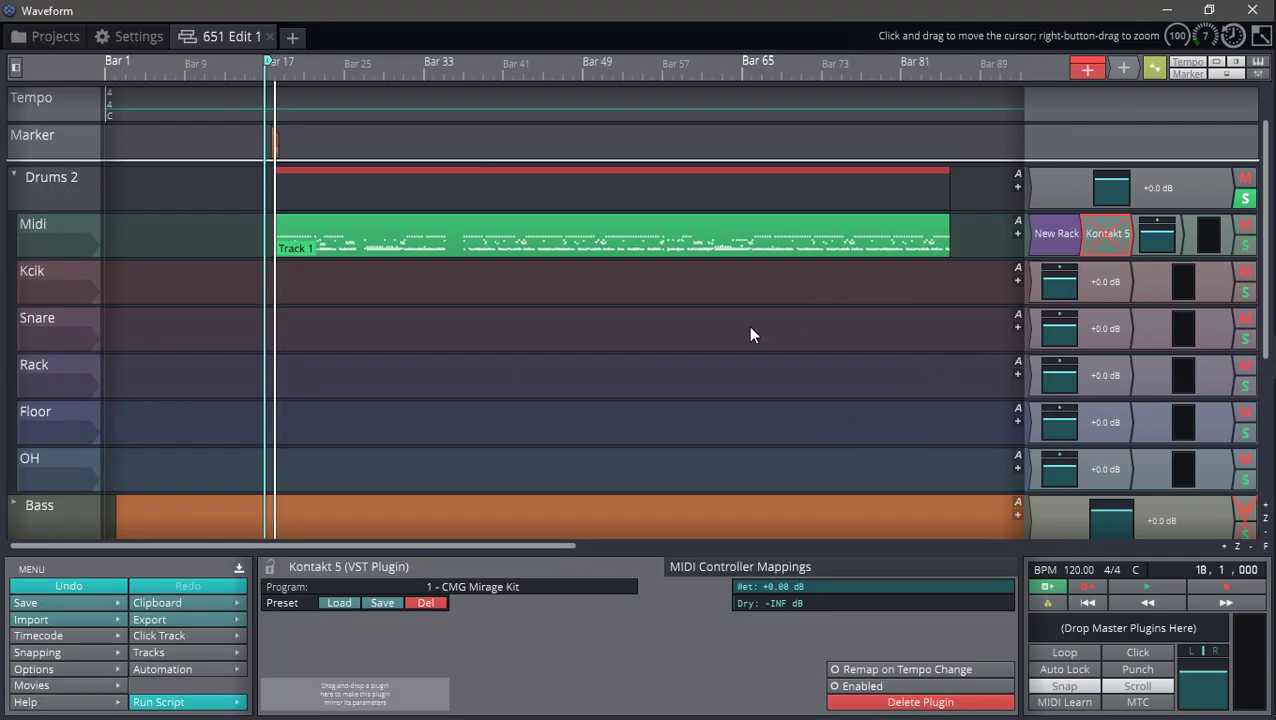
pyautogui.doubleClick(1063, 238)
pyautogui.moveTo(290, 111); pyautogui.dragTo(684, 115)
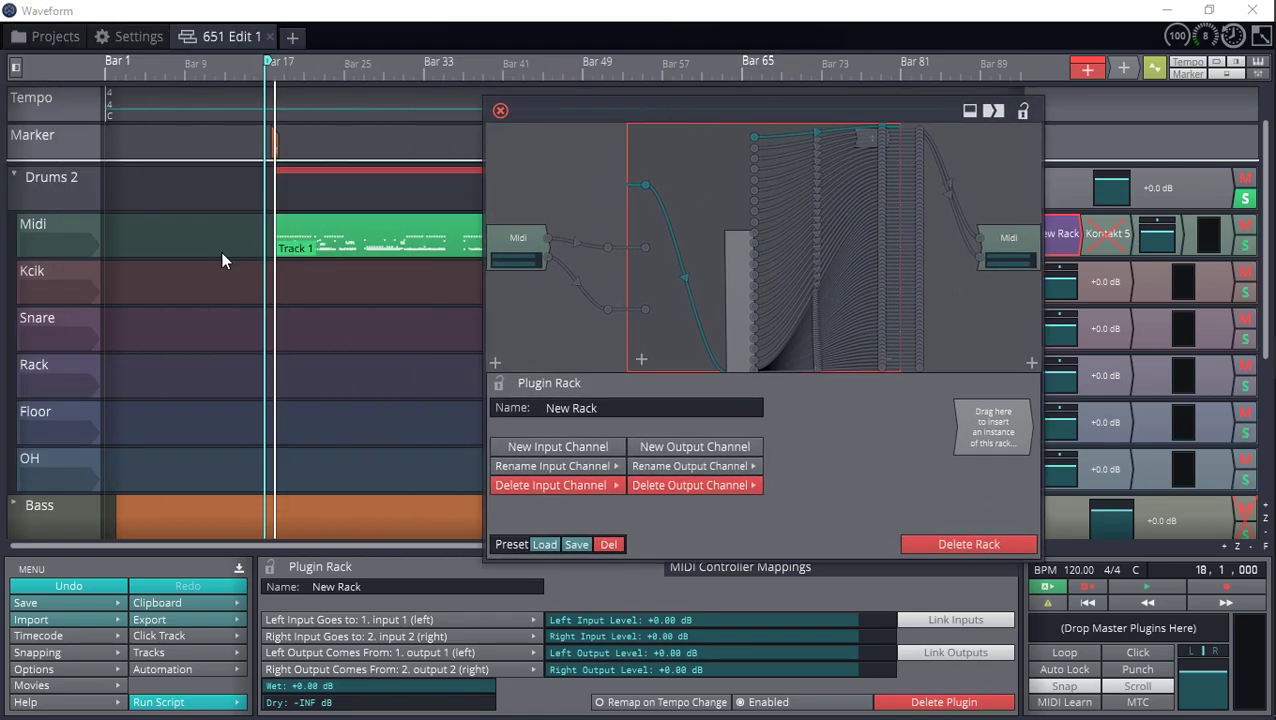
pyautogui.moveTo(598, 109); pyautogui.dragTo(125, 22)
pyautogui.moveTo(502, 2); pyautogui.dragTo(629, 38)
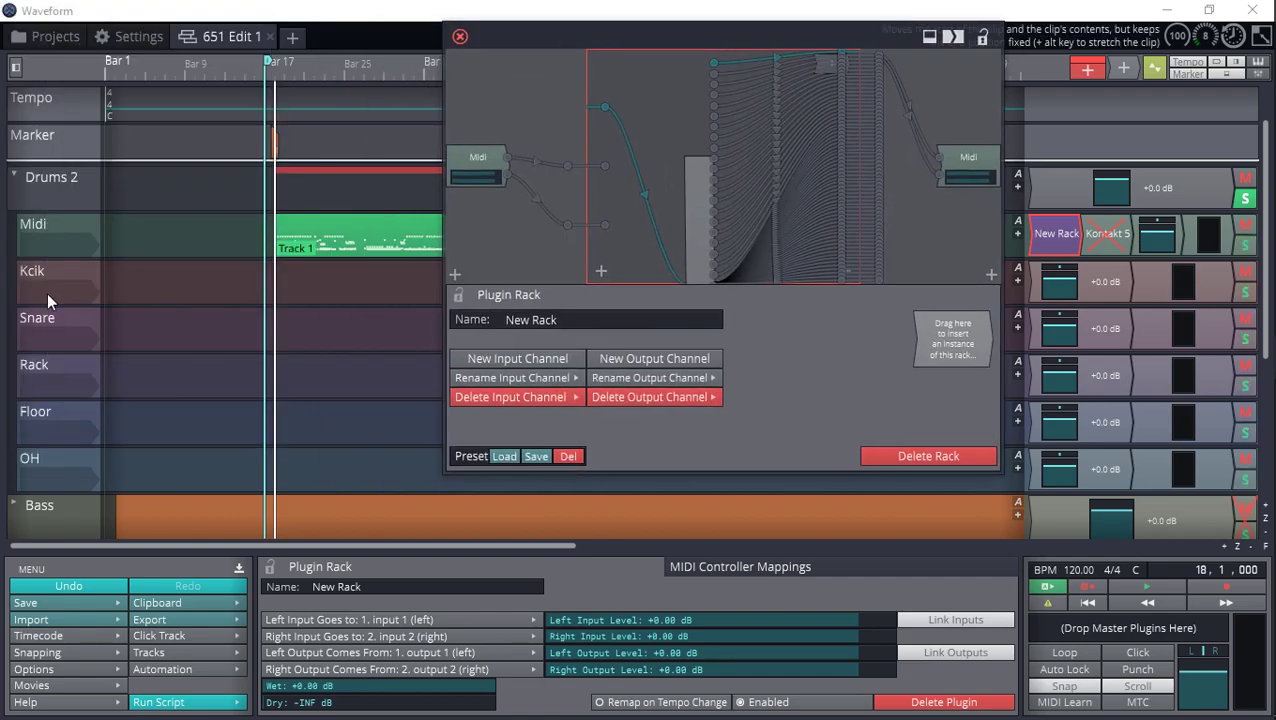
# Select the Kcik, Snare, Rack, Floor and OH tracks together and route them to Track 50 (Drum Buss).
pyautogui.click(46, 299)
pyautogui.keyDown('shift'); pyautogui.click(51, 464); pyautogui.keyUp('shift')
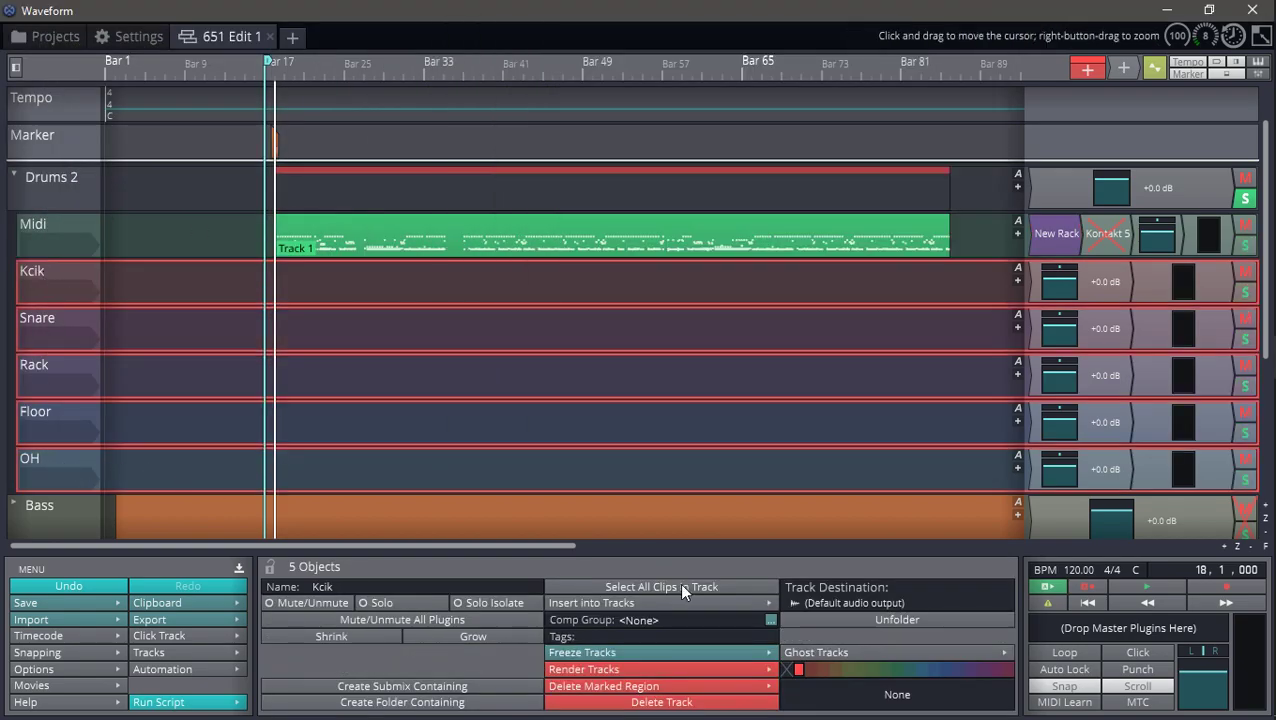
pyautogui.click(859, 603)
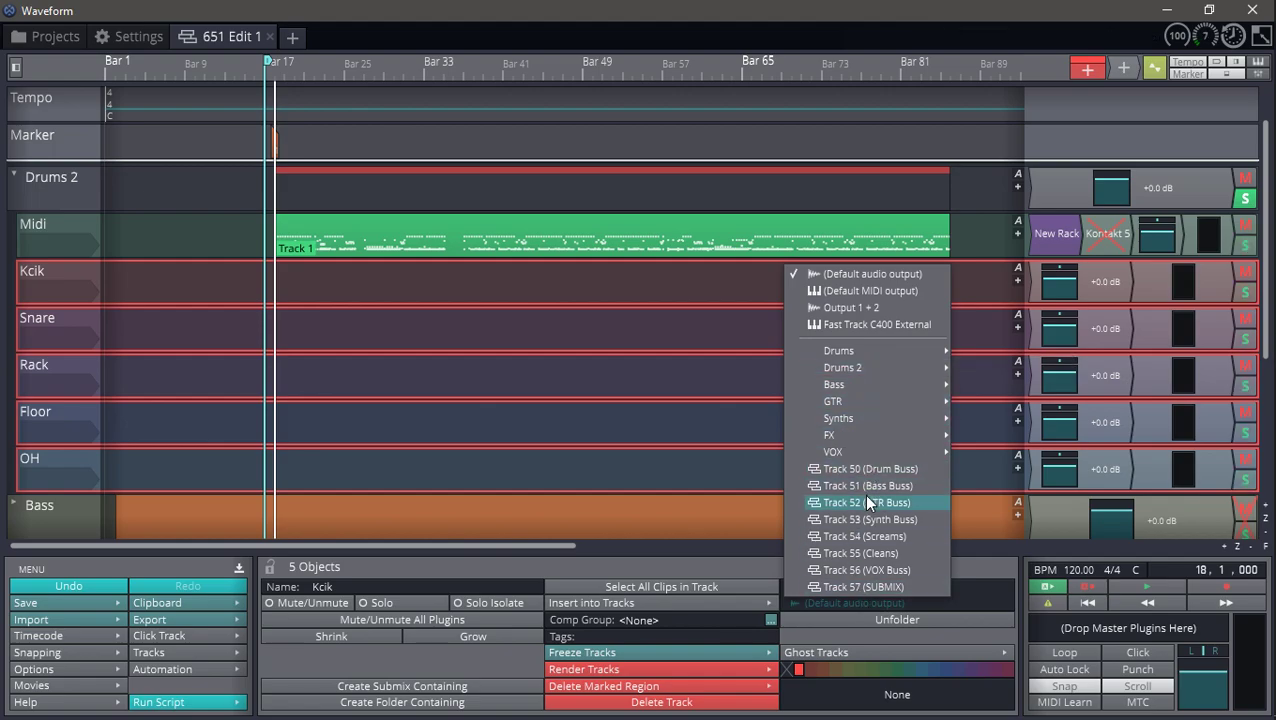
pyautogui.click(870, 470)
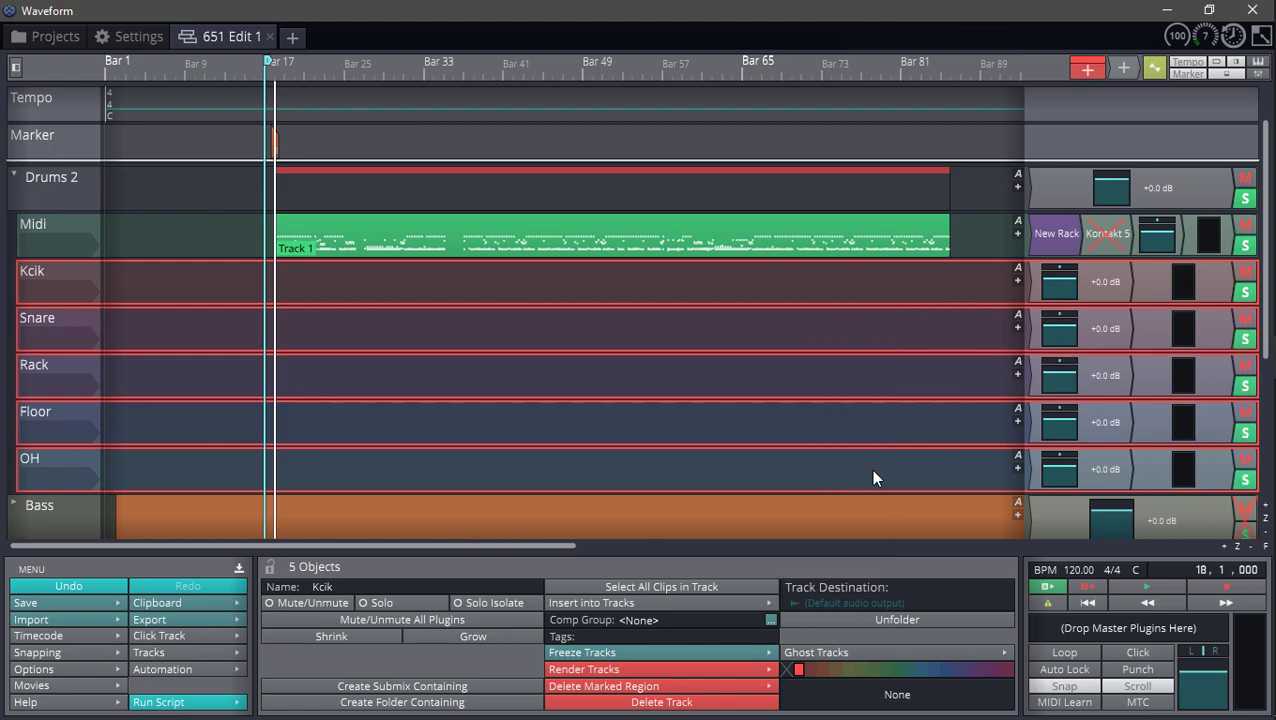
# Review Kontakt 5's output list on the Midi track and reopen the New Rack editor enlarged to nearly the full window.
pyautogui.doubleClick(1106, 237)
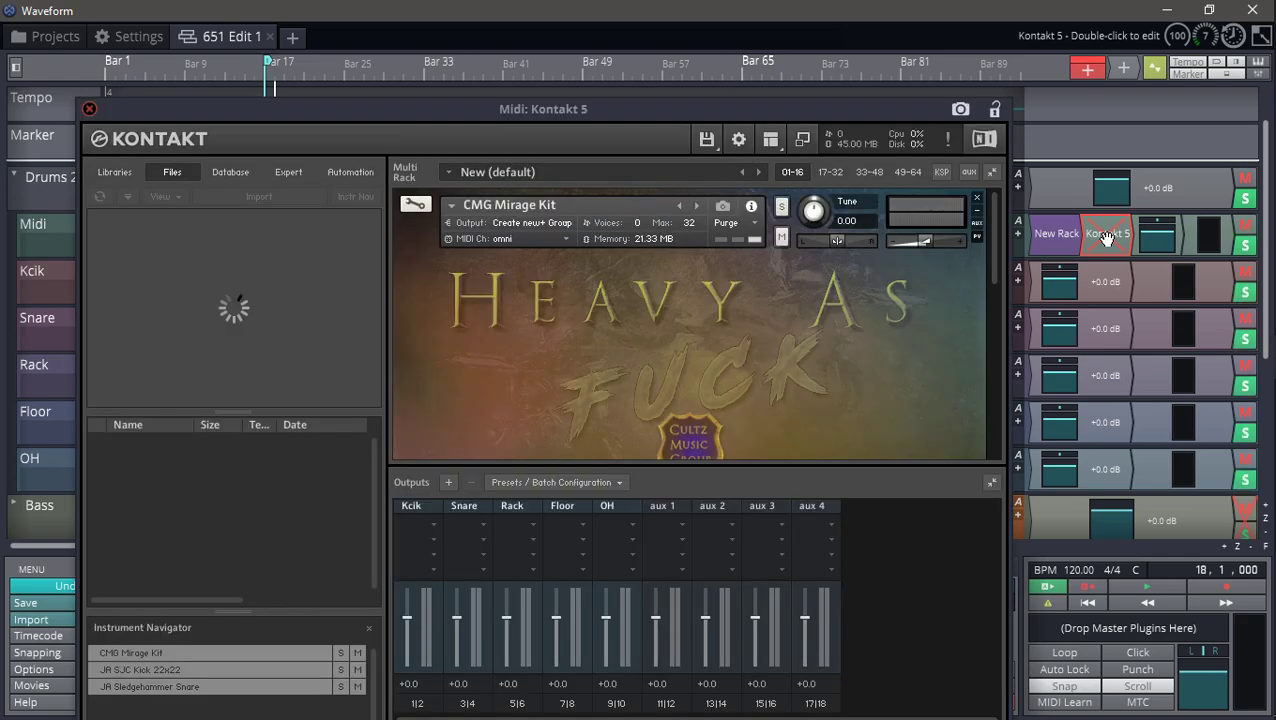
pyautogui.click(89, 108)
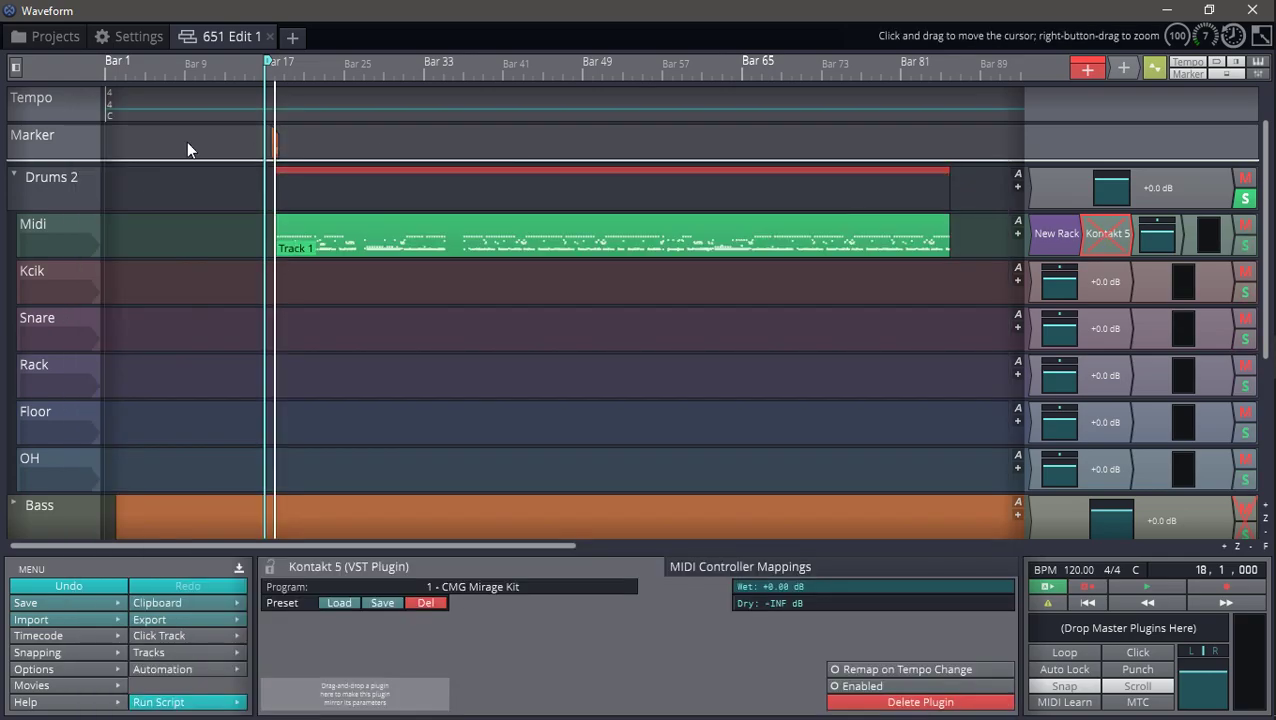
pyautogui.doubleClick(1056, 234)
pyautogui.moveTo(500, 34); pyautogui.dragTo(55, 14)
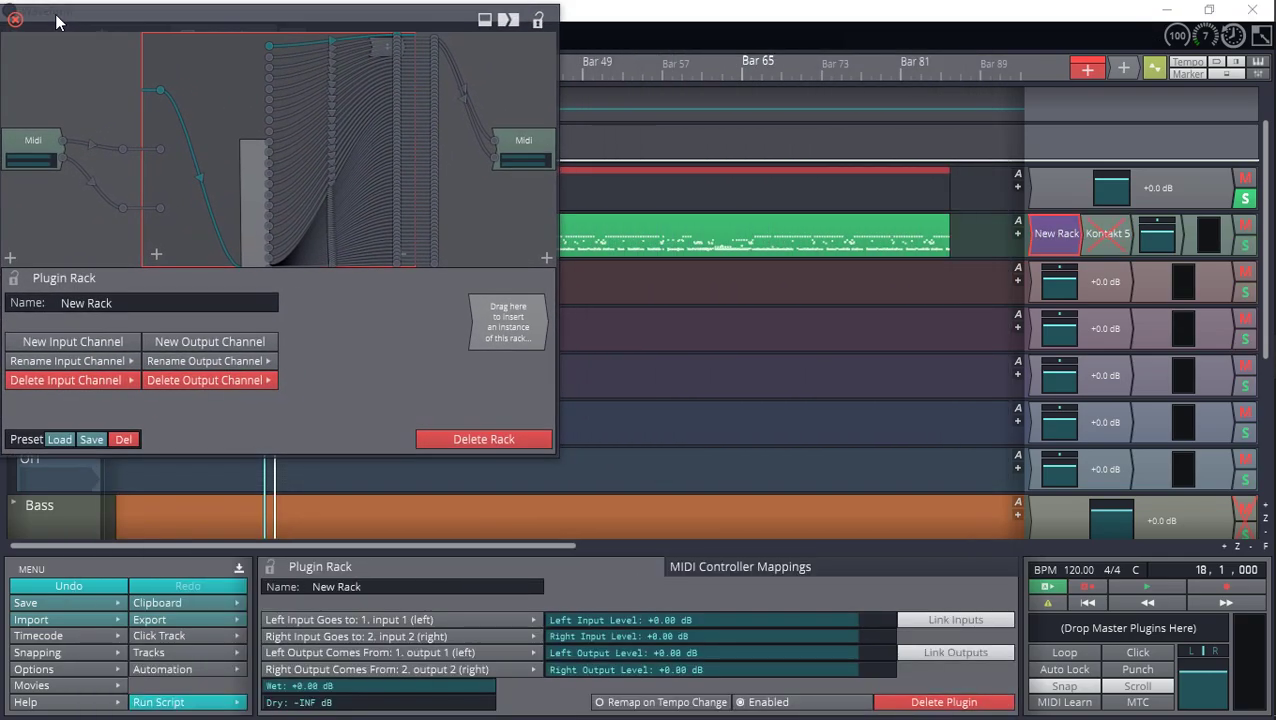
pyautogui.moveTo(556, 451); pyautogui.dragTo(1250, 712)
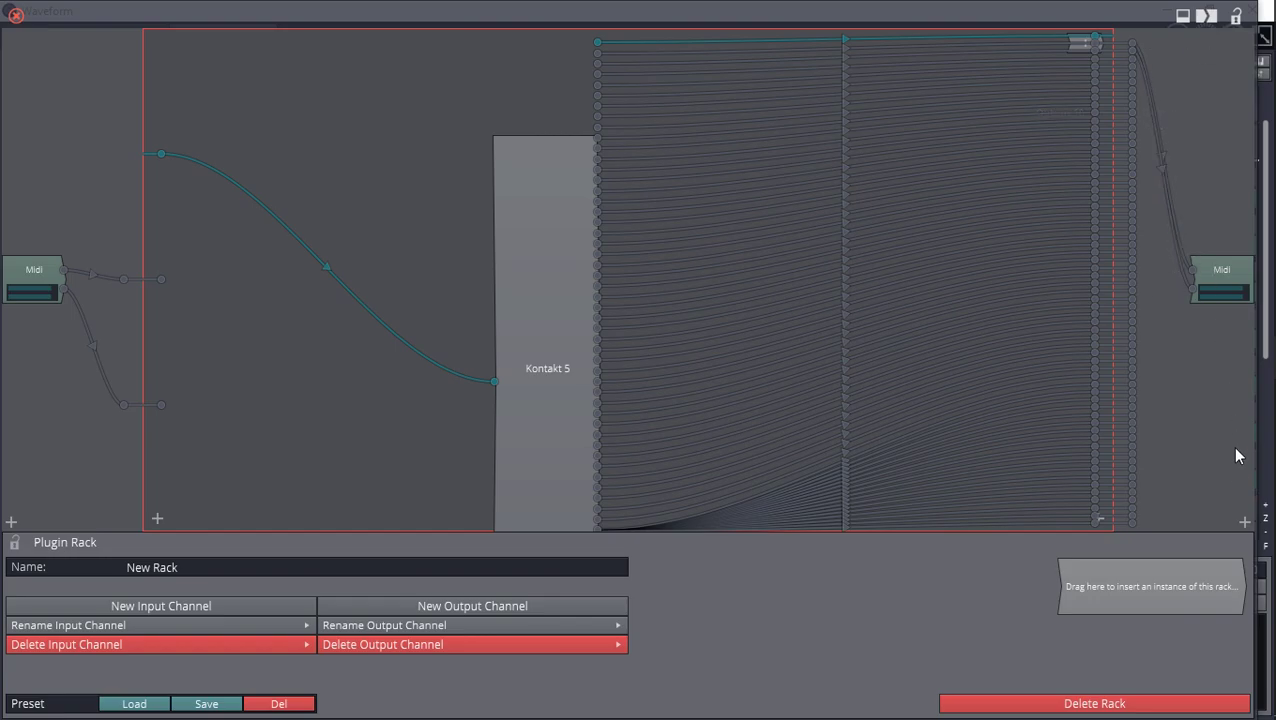
# Add the rack to the Kcik, Snare, Rack, Floor and OH tracks of the Drums 2 folder.
pyautogui.click(1226, 544)
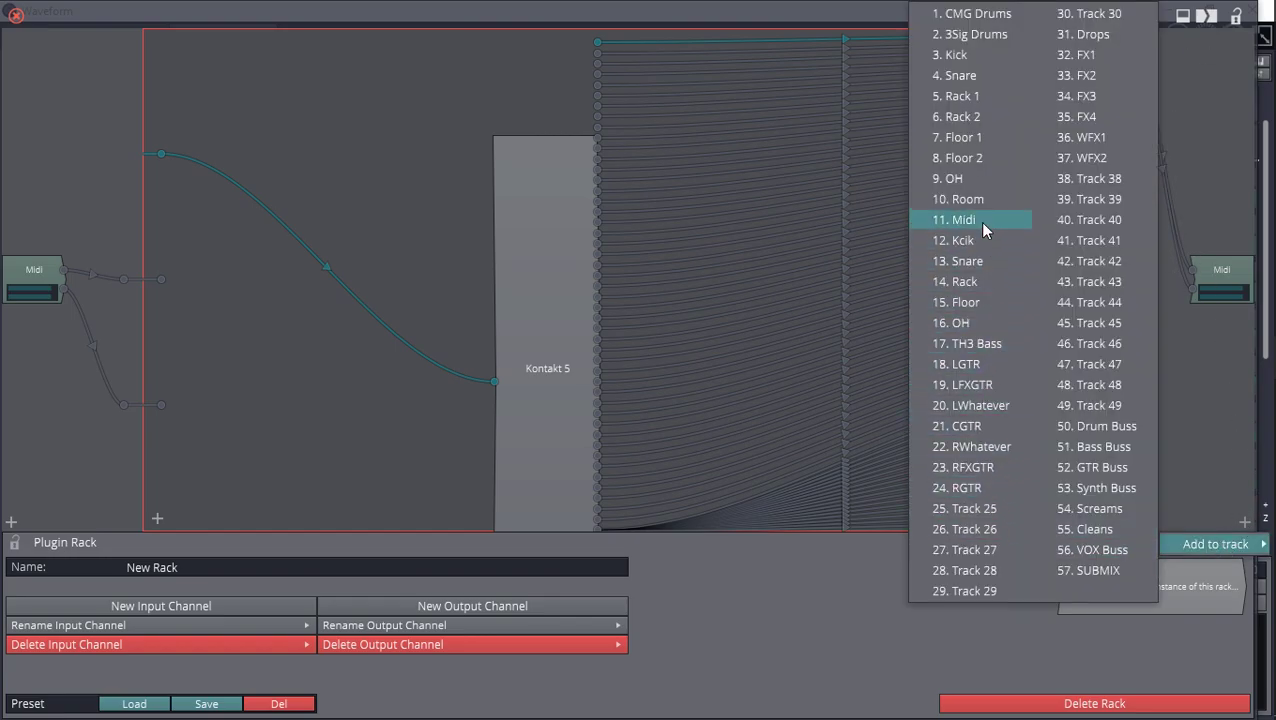
pyautogui.click(975, 250)
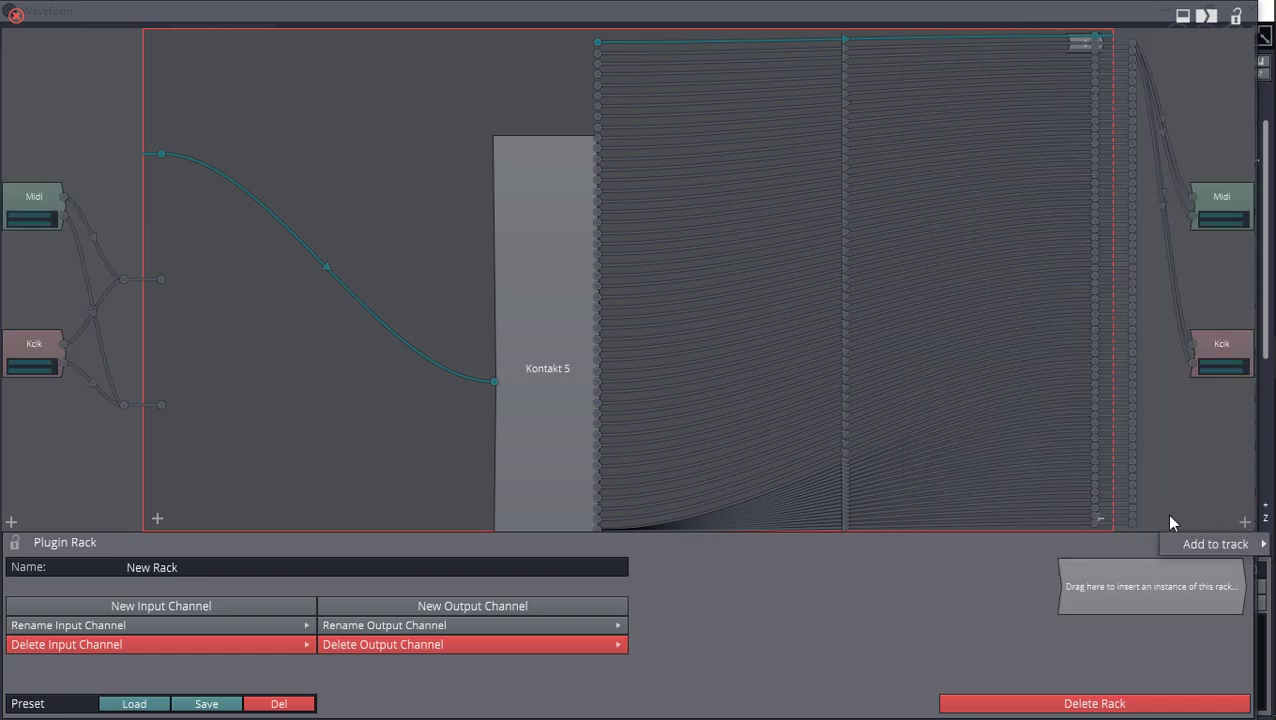
pyautogui.click(1208, 542)
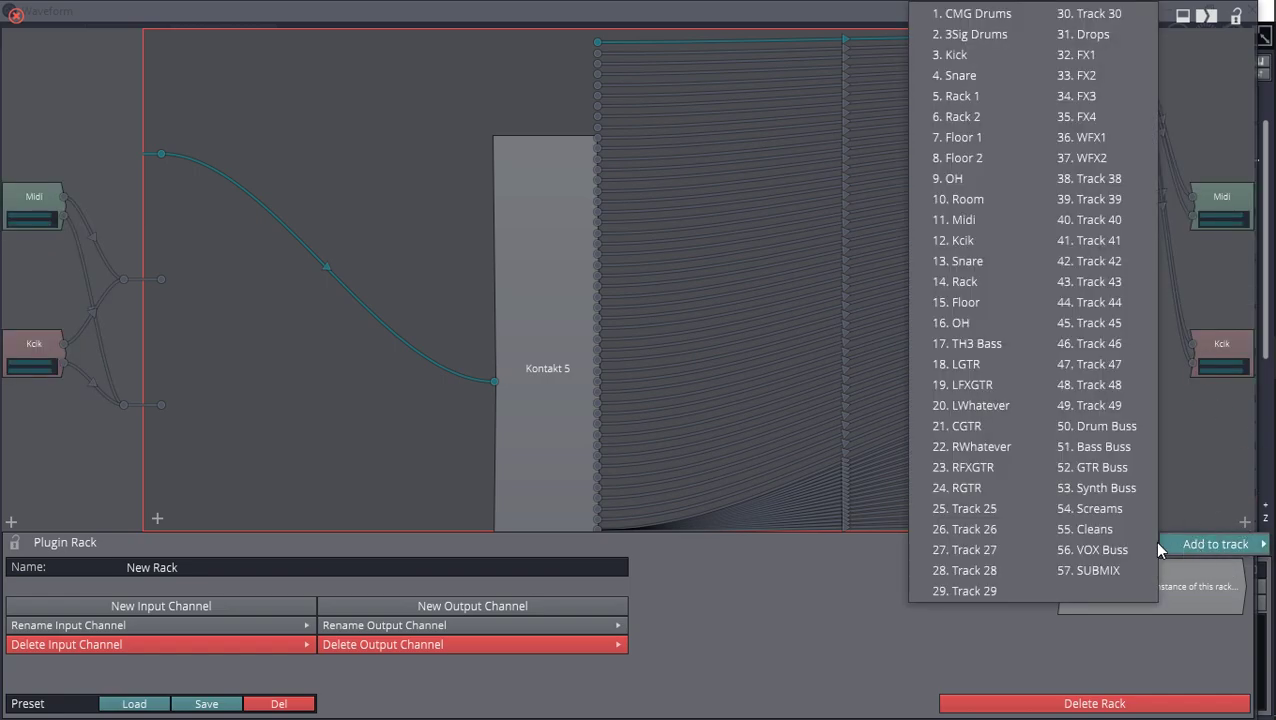
pyautogui.click(966, 261)
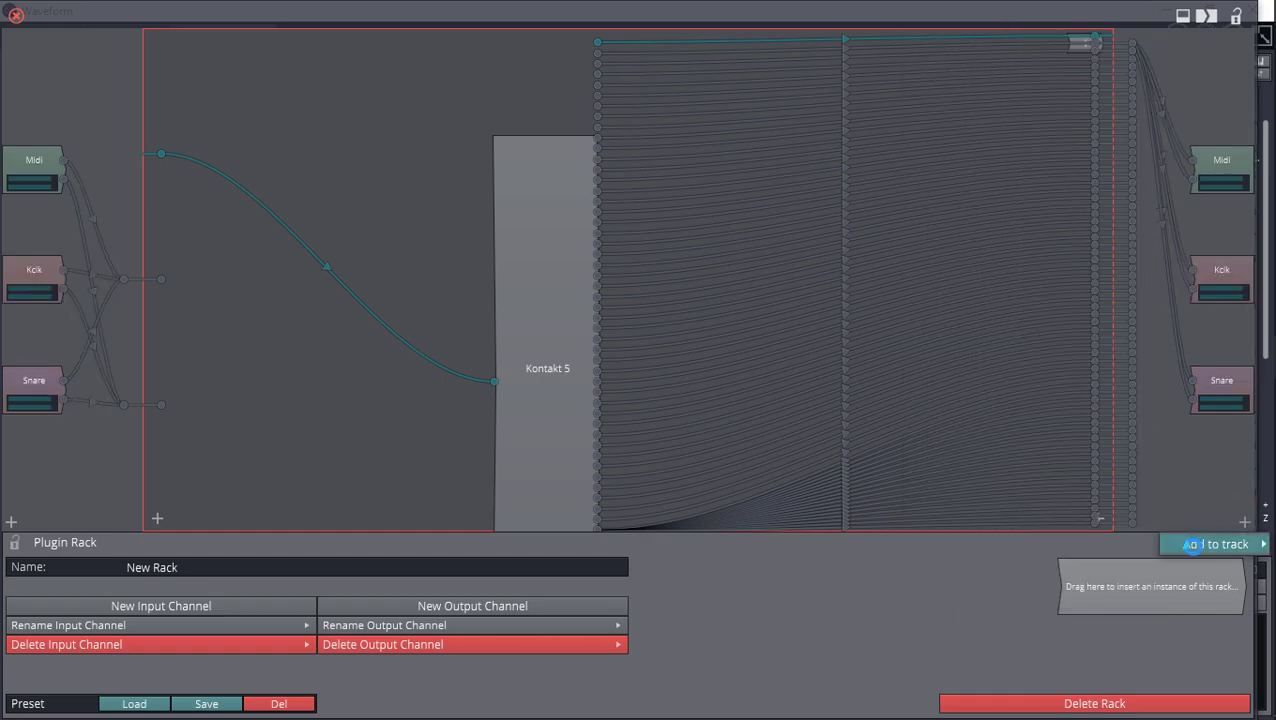
pyautogui.click(1192, 543)
pyautogui.click(955, 281)
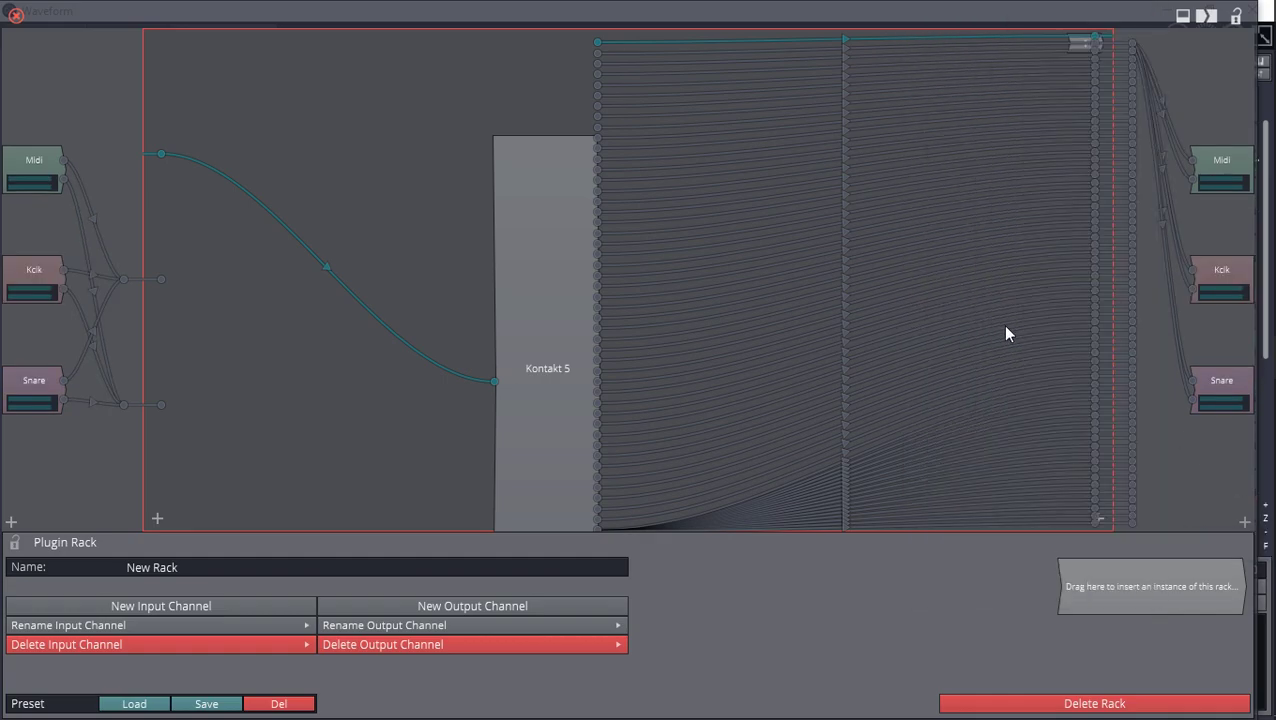
pyautogui.moveTo(1240, 524)
pyautogui.click(1205, 543)
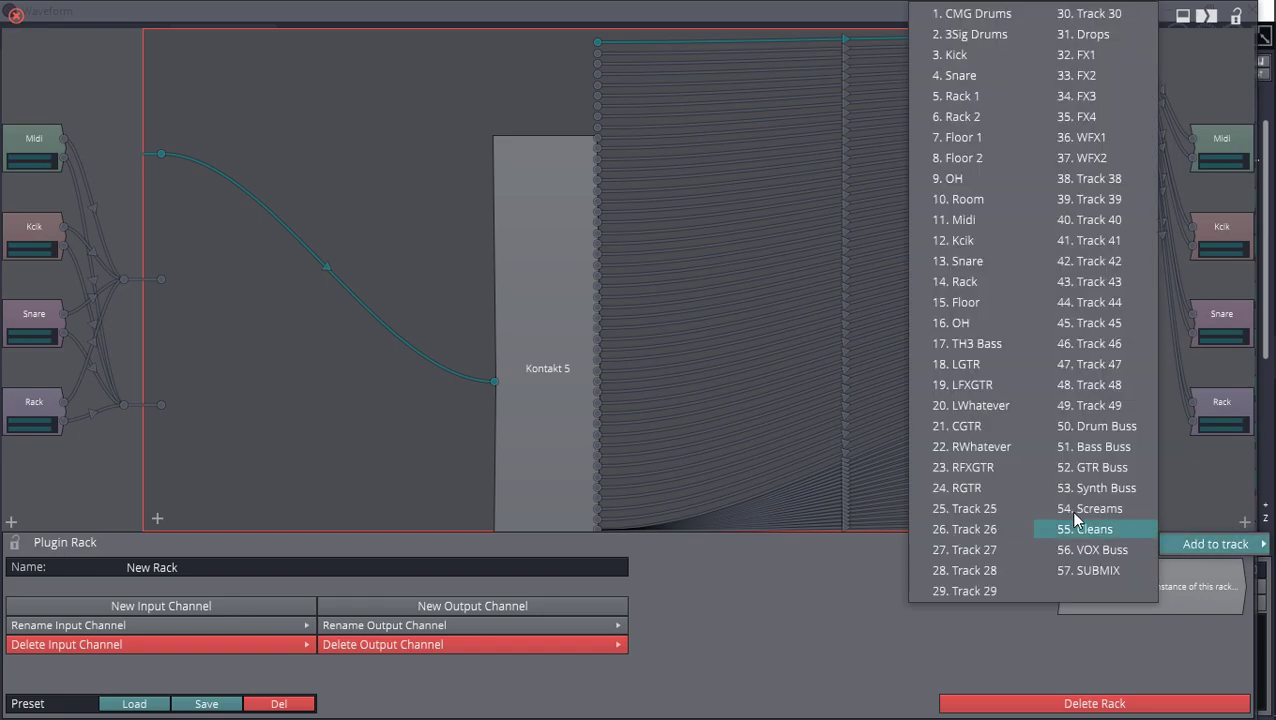
pyautogui.click(957, 285)
pyautogui.moveTo(1243, 524)
pyautogui.click(1200, 544)
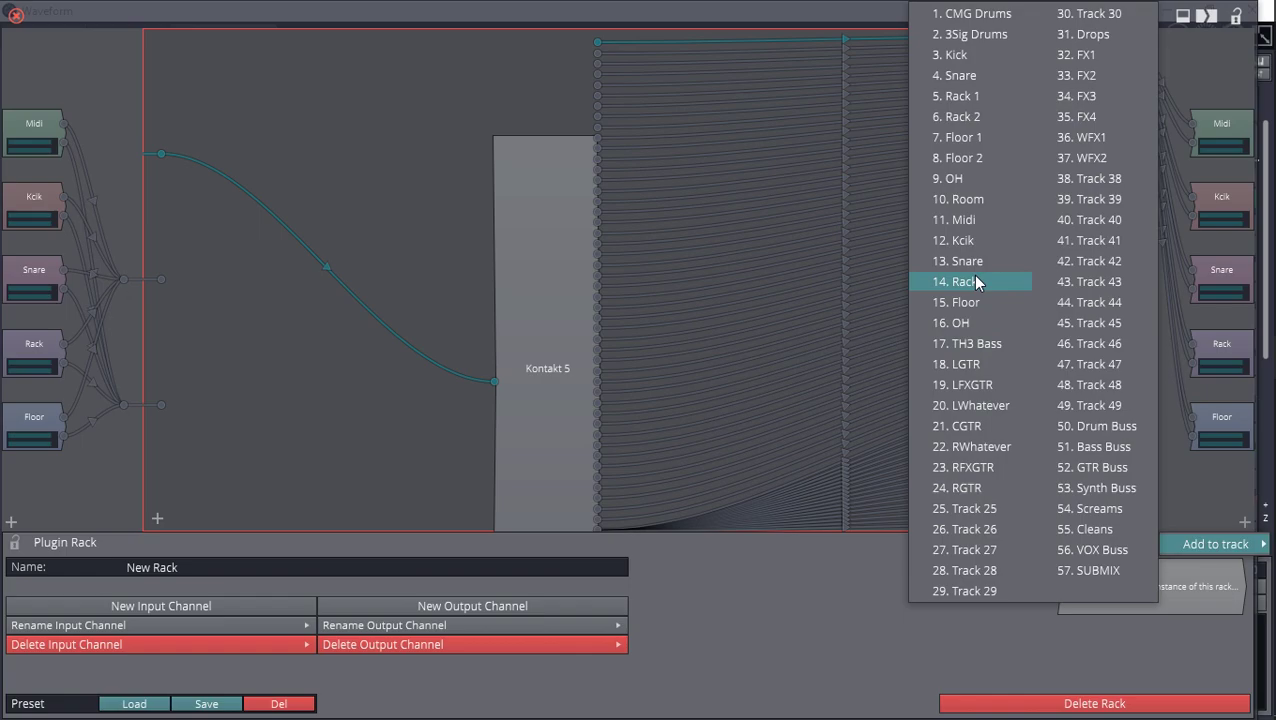
pyautogui.click(959, 323)
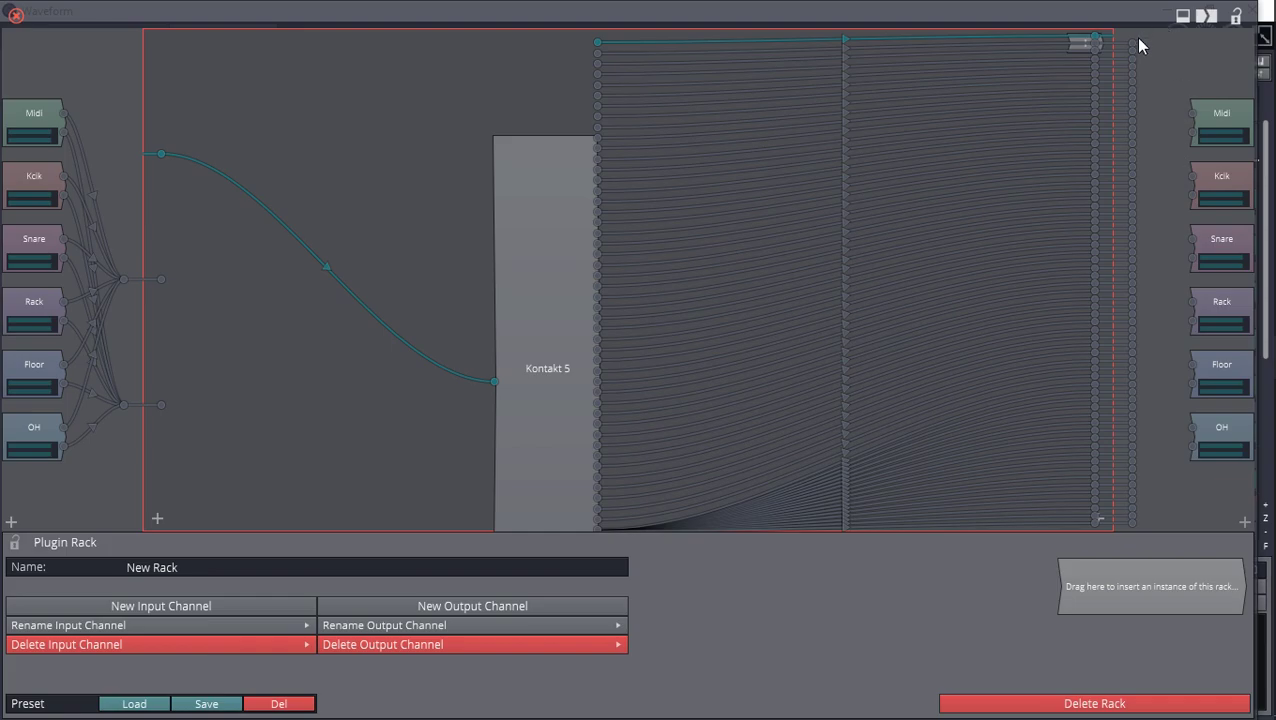
# Connect rack outputs 1 and 2 to the Kcik track and check the track meters behind the rack editor.
pyautogui.moveTo(1130, 41); pyautogui.dragTo(1193, 178)
pyautogui.moveTo(1130, 48); pyautogui.dragTo(1188, 197)
pyautogui.doubleClick(996, 8)
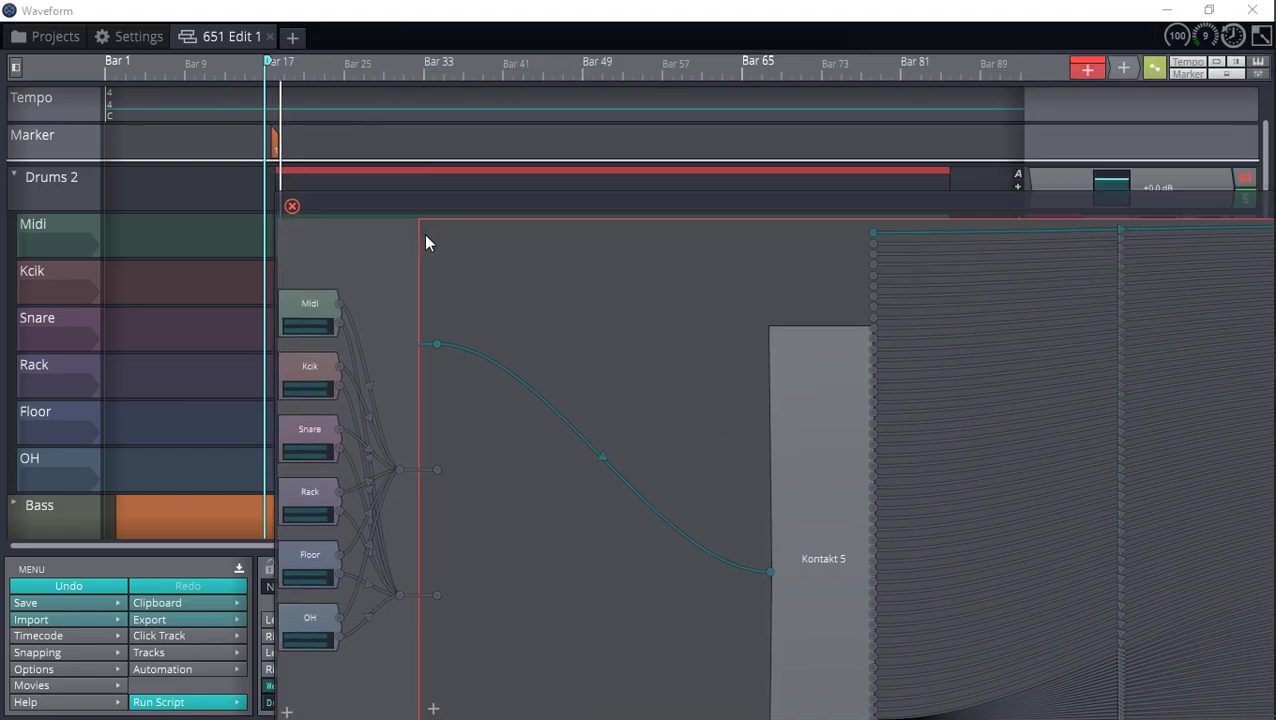
pyautogui.moveTo(424, 233); pyautogui.dragTo(233, 404)
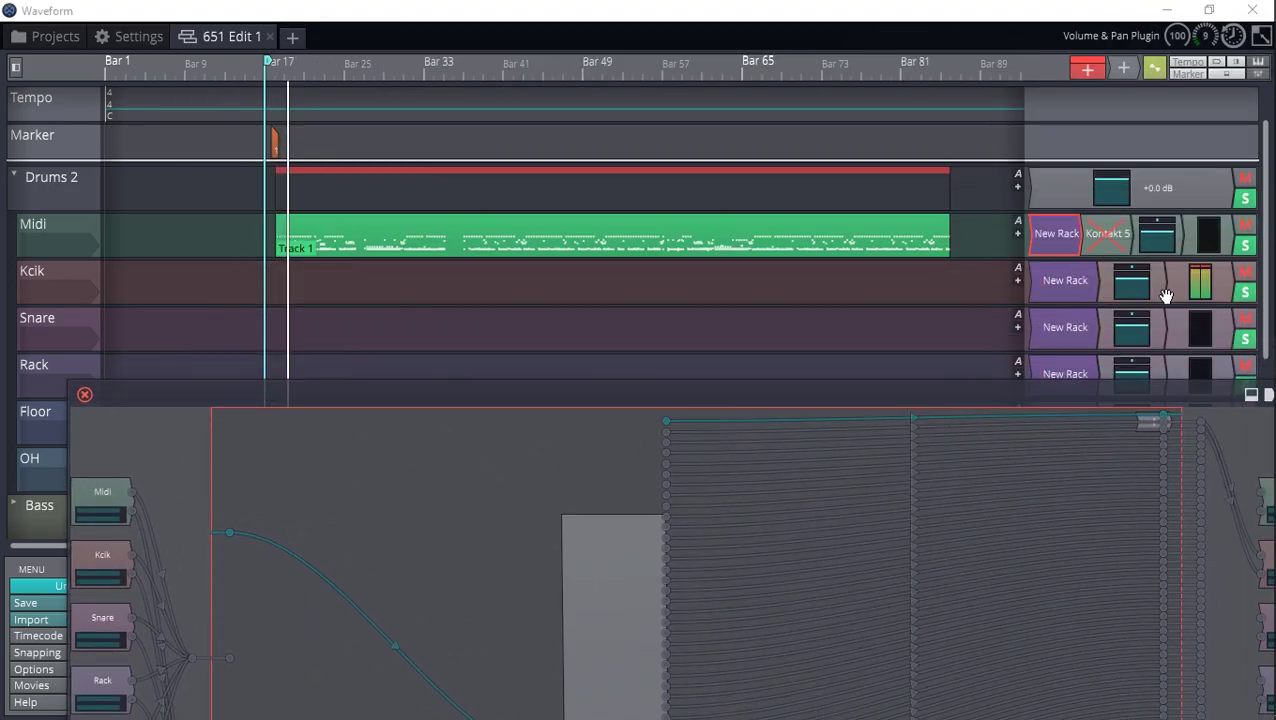
pyautogui.moveTo(840, 392); pyautogui.dragTo(688, 20)
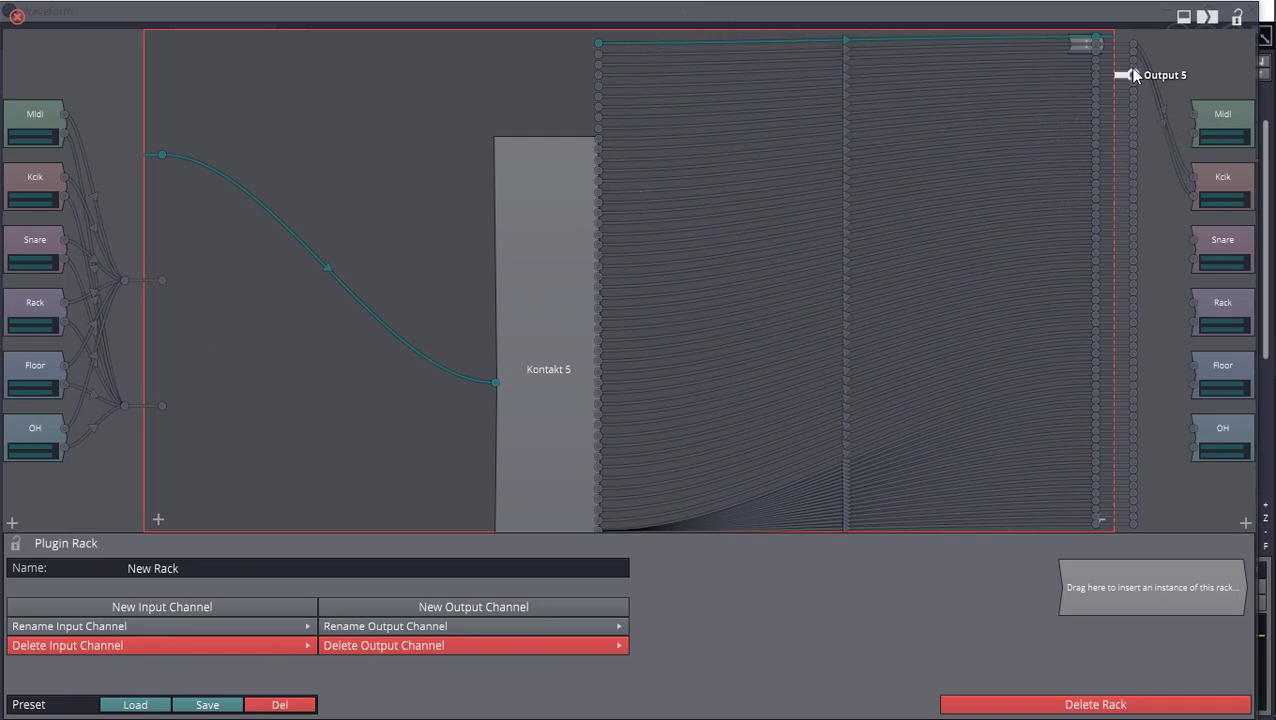
# Connect rack outputs 3 and 4 to Snare, 5 and 6 to Rack, 7 and 8 to Floor, and 9 and 10 to OH.
pyautogui.moveTo(1128, 62); pyautogui.dragTo(1193, 240)
pyautogui.moveTo(1134, 67); pyautogui.dragTo(1184, 252)
pyautogui.moveTo(1127, 78); pyautogui.dragTo(1192, 303)
pyautogui.moveTo(1132, 81); pyautogui.dragTo(1190, 322)
pyautogui.moveTo(1132, 113); pyautogui.dragTo(1186, 384)
pyautogui.moveTo(1133, 153); pyautogui.dragTo(1137, 152)
pyautogui.moveTo(1128, 107); pyautogui.dragTo(1193, 430)
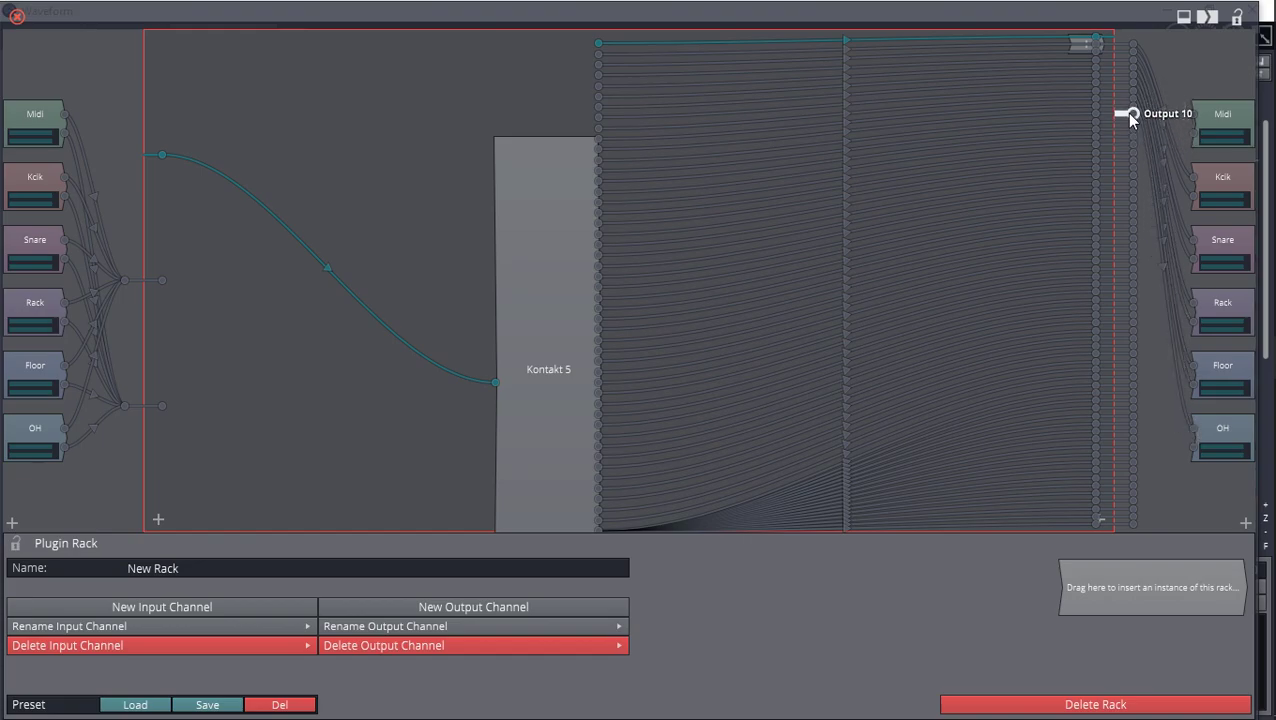
pyautogui.moveTo(1130, 116); pyautogui.dragTo(1194, 450)
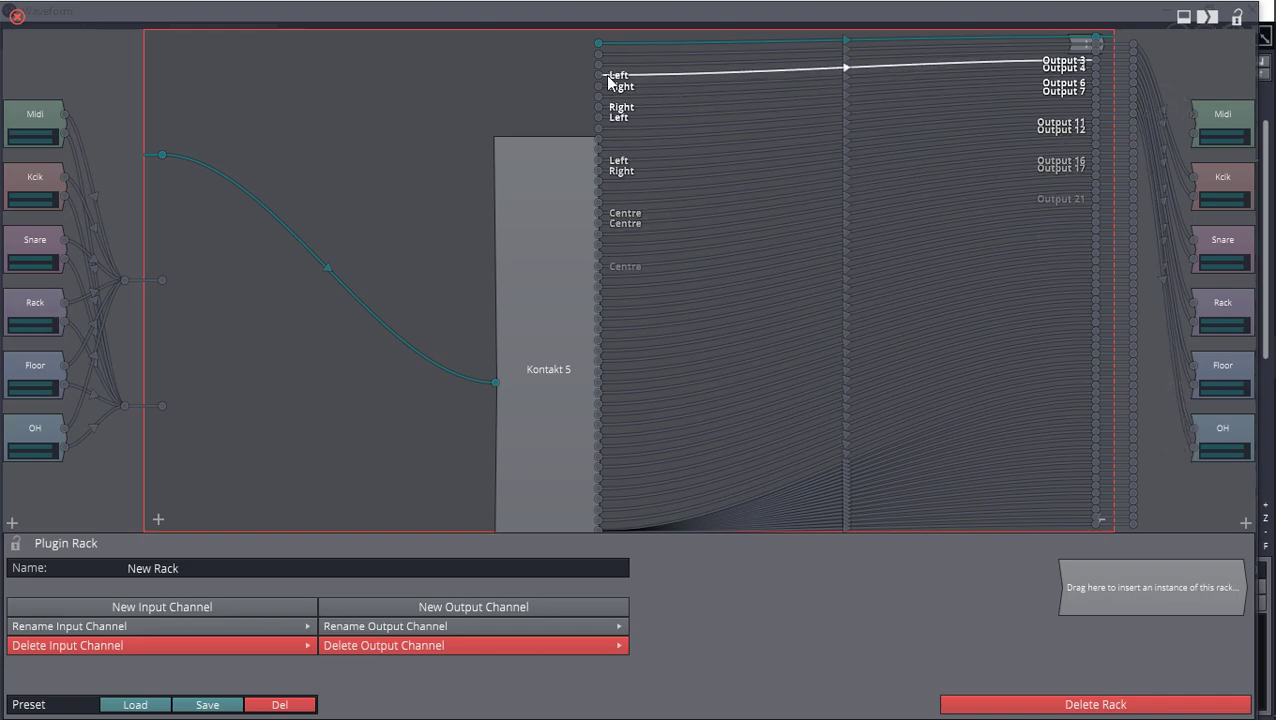
pyautogui.click(18, 16)
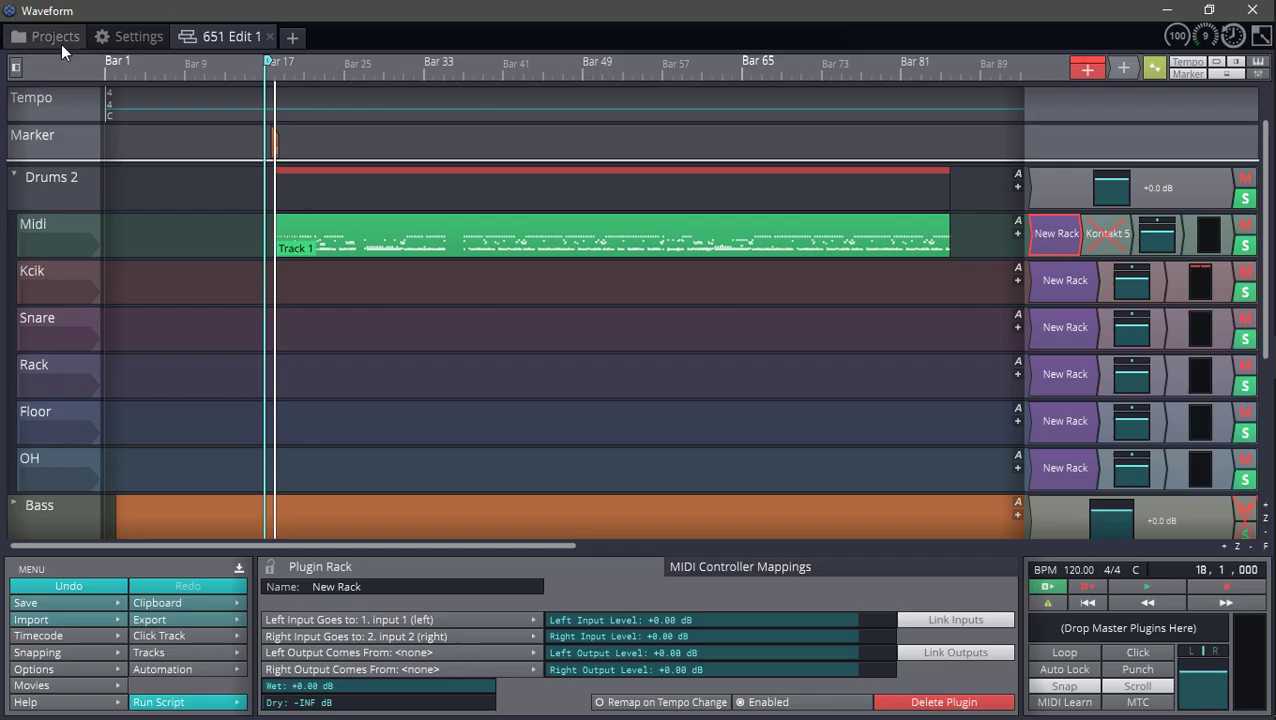
# Play back the drum part briefly and check the separate track meters.
pyautogui.click(284, 277)
pyautogui.press('space')
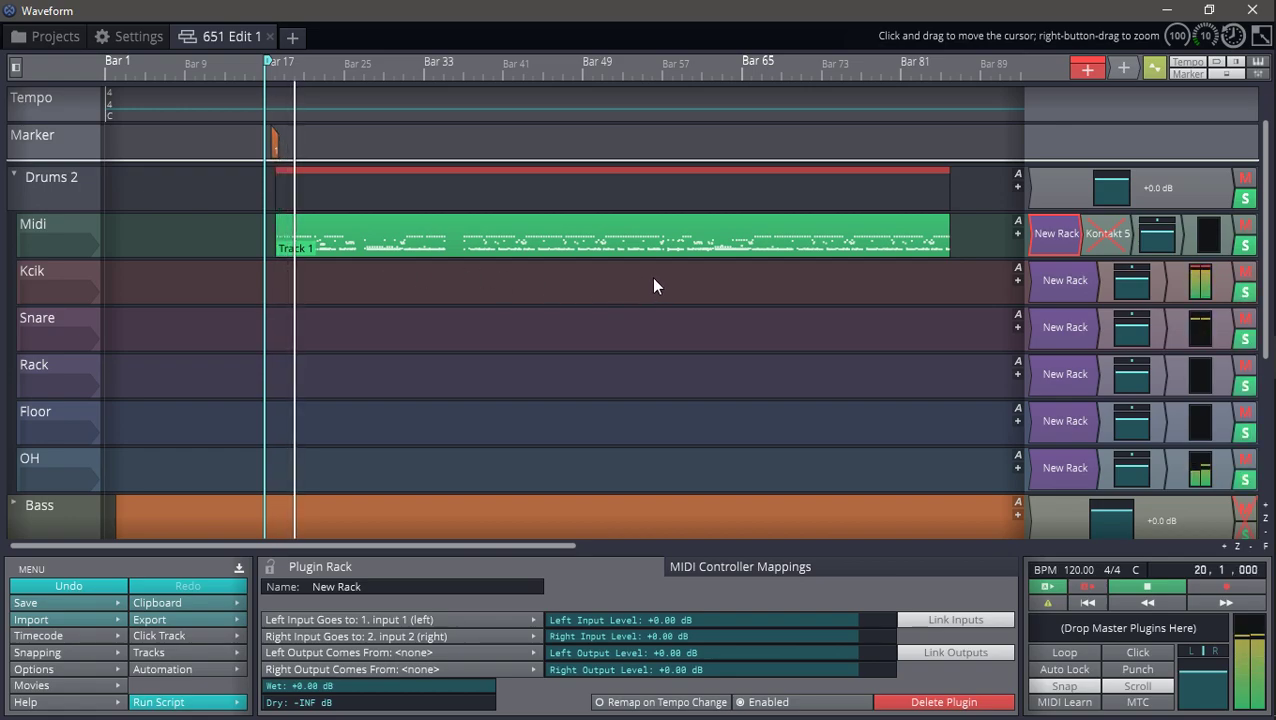
pyautogui.press('space')
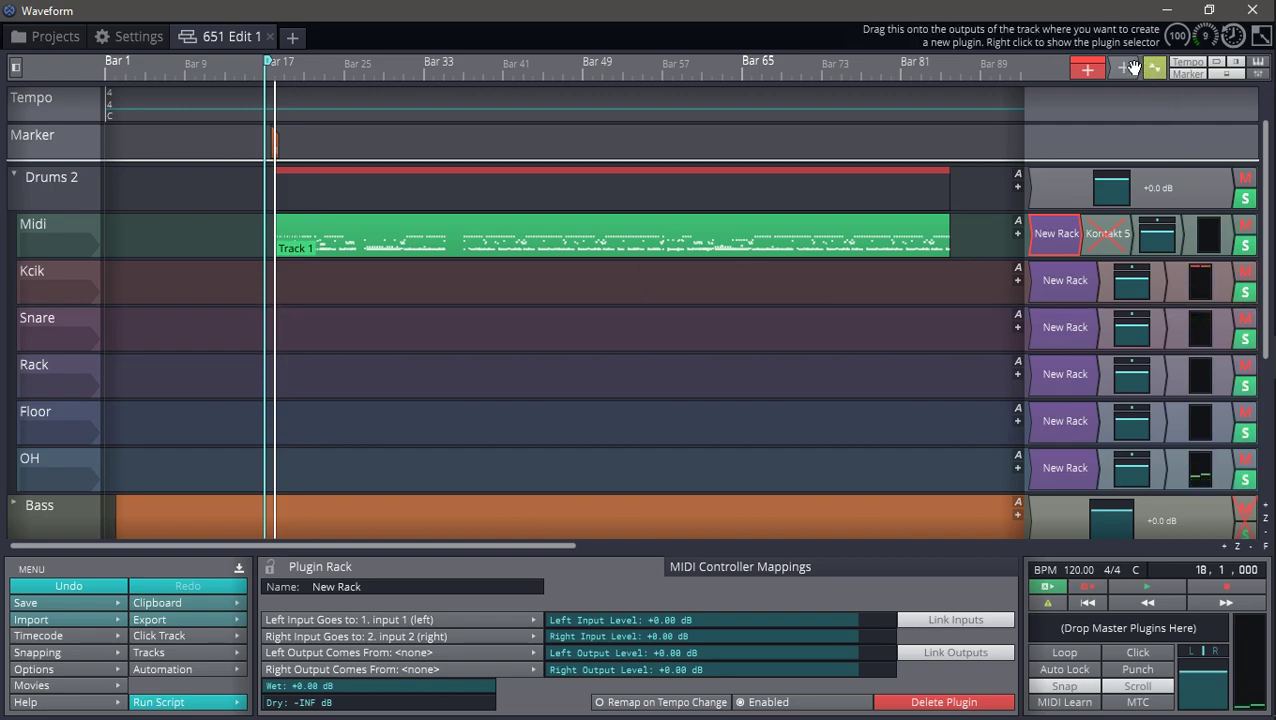
# Insert Tracktion's #TEqualiser (64-bit) plugin after New Rack on the Snare track.
pyautogui.moveTo(1133, 247); pyautogui.dragTo(1095, 324)
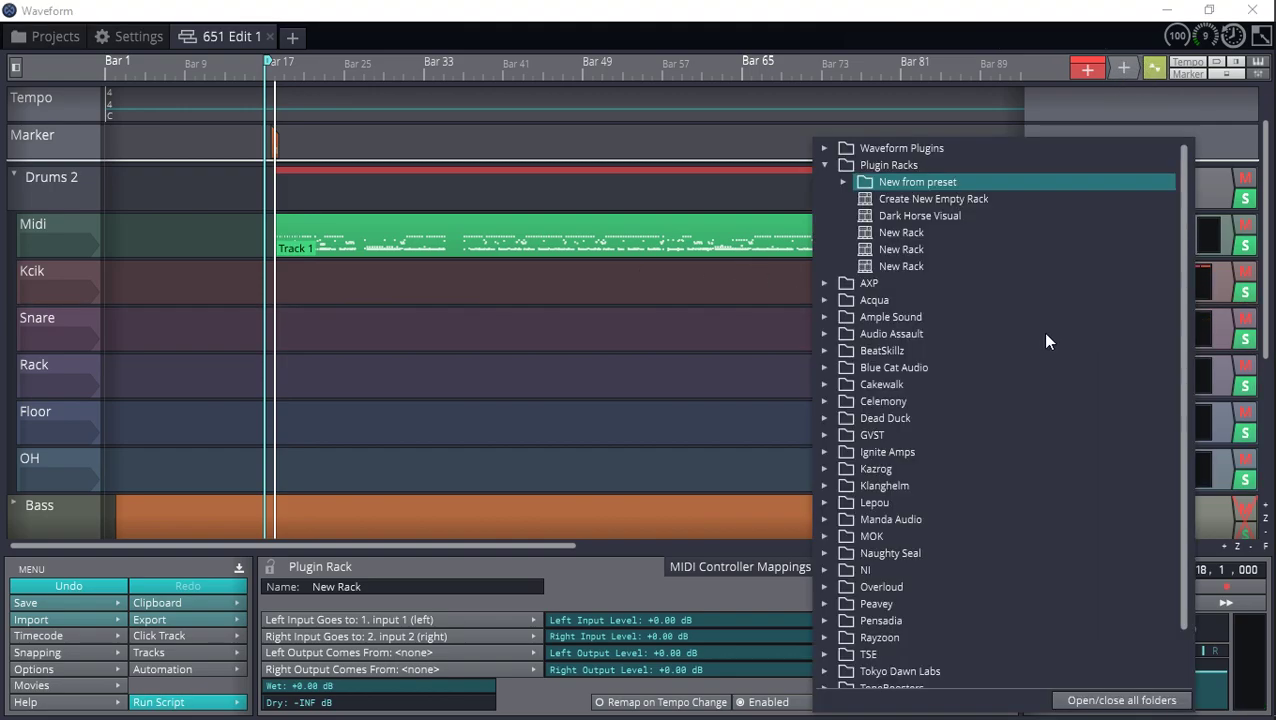
pyautogui.click(824, 165)
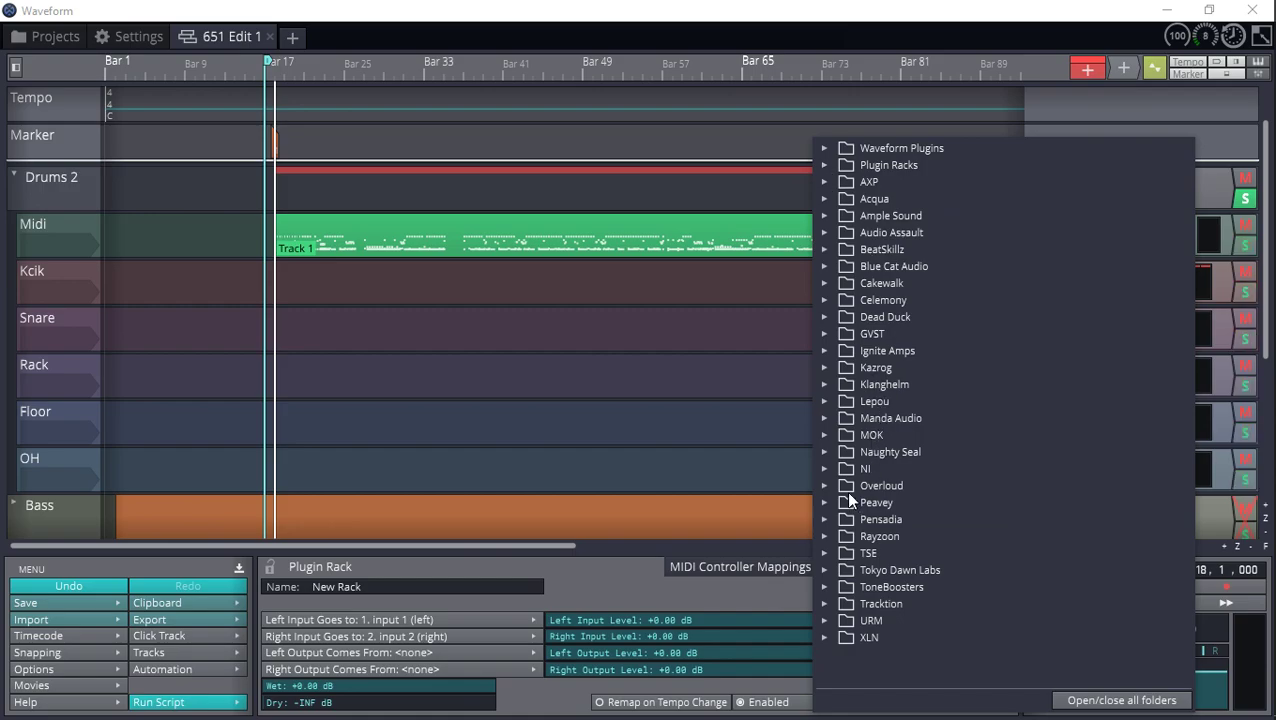
pyautogui.click(824, 587)
pyautogui.scroll(-3, 924, 611)
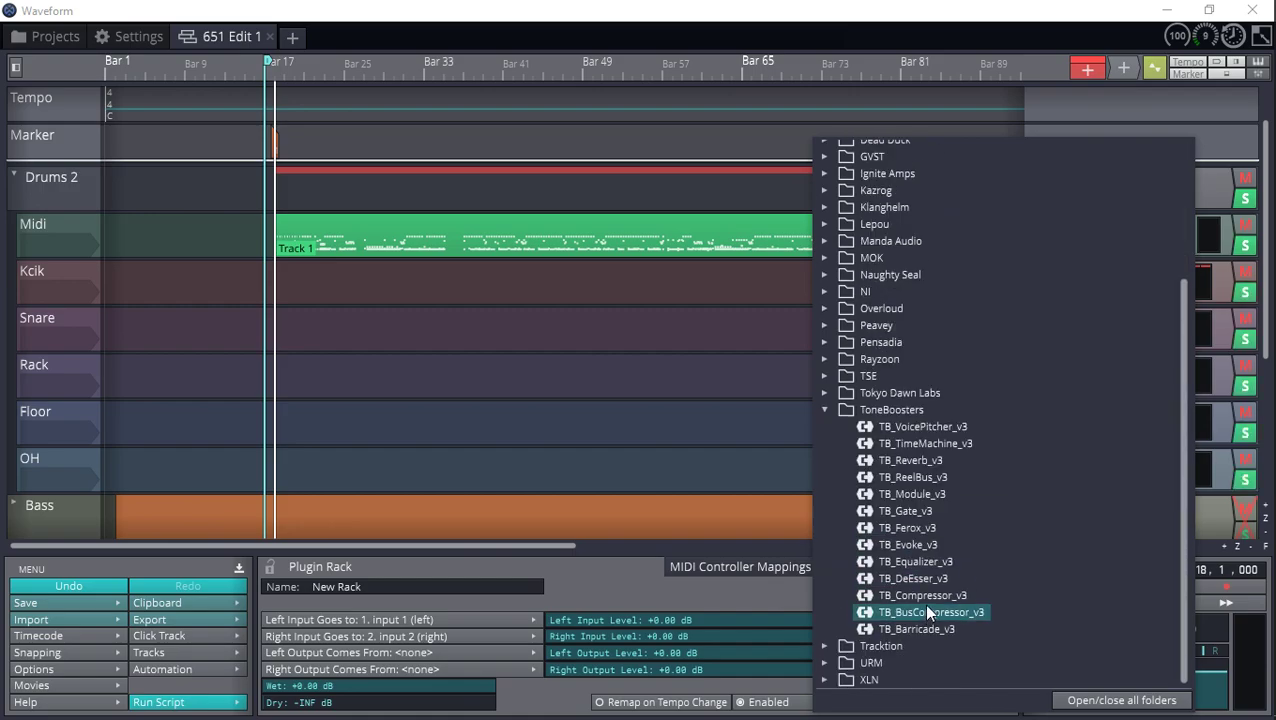
pyautogui.click(824, 410)
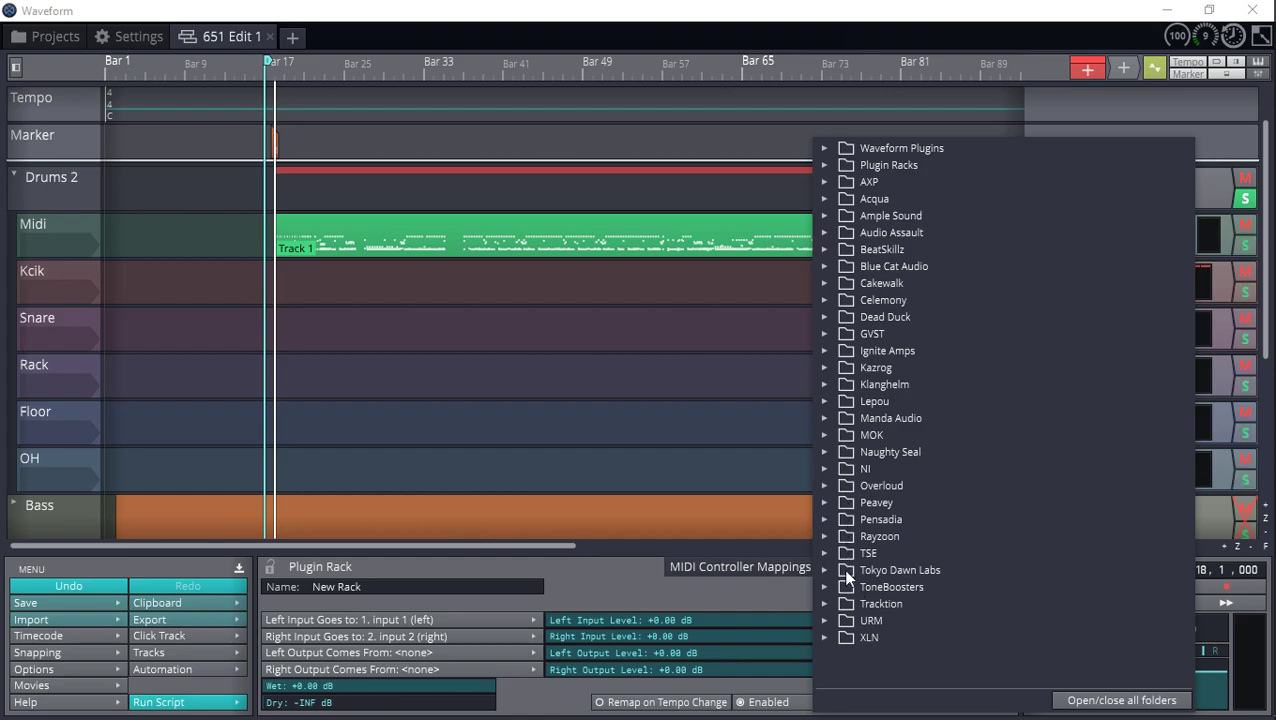
pyautogui.click(828, 602)
pyautogui.scroll(-5, 885, 565)
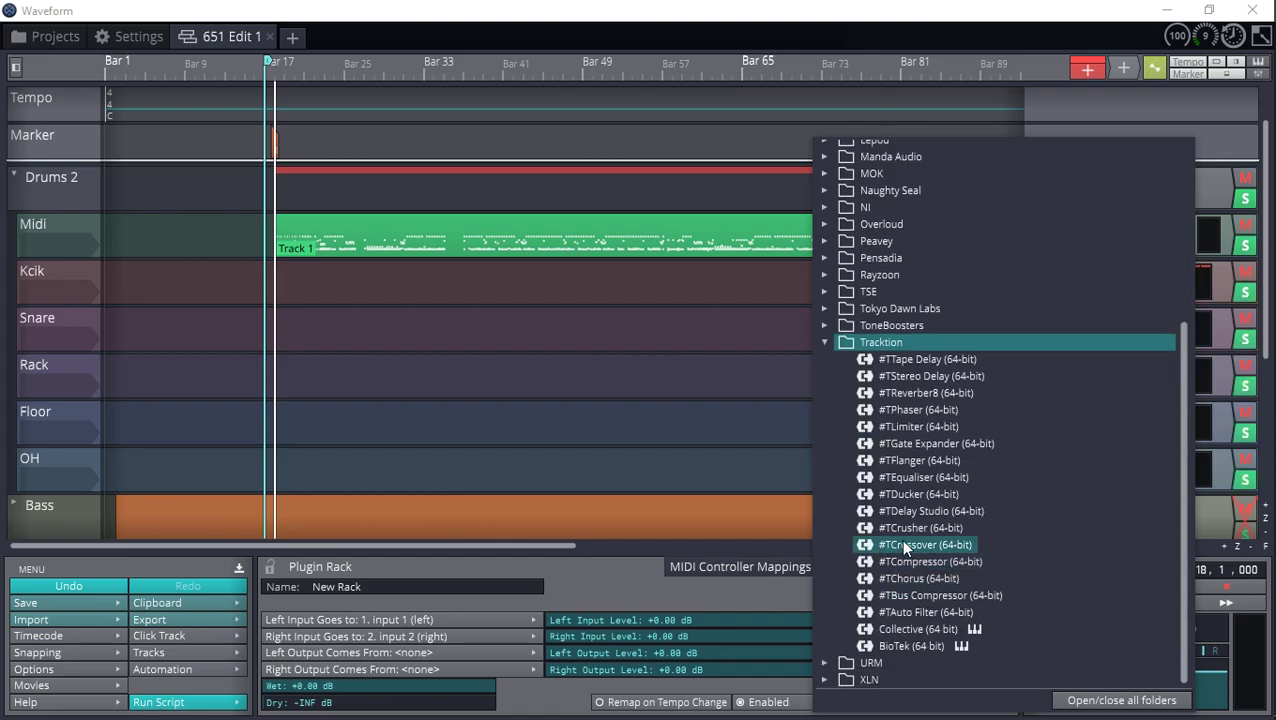
pyautogui.click(675, 305)
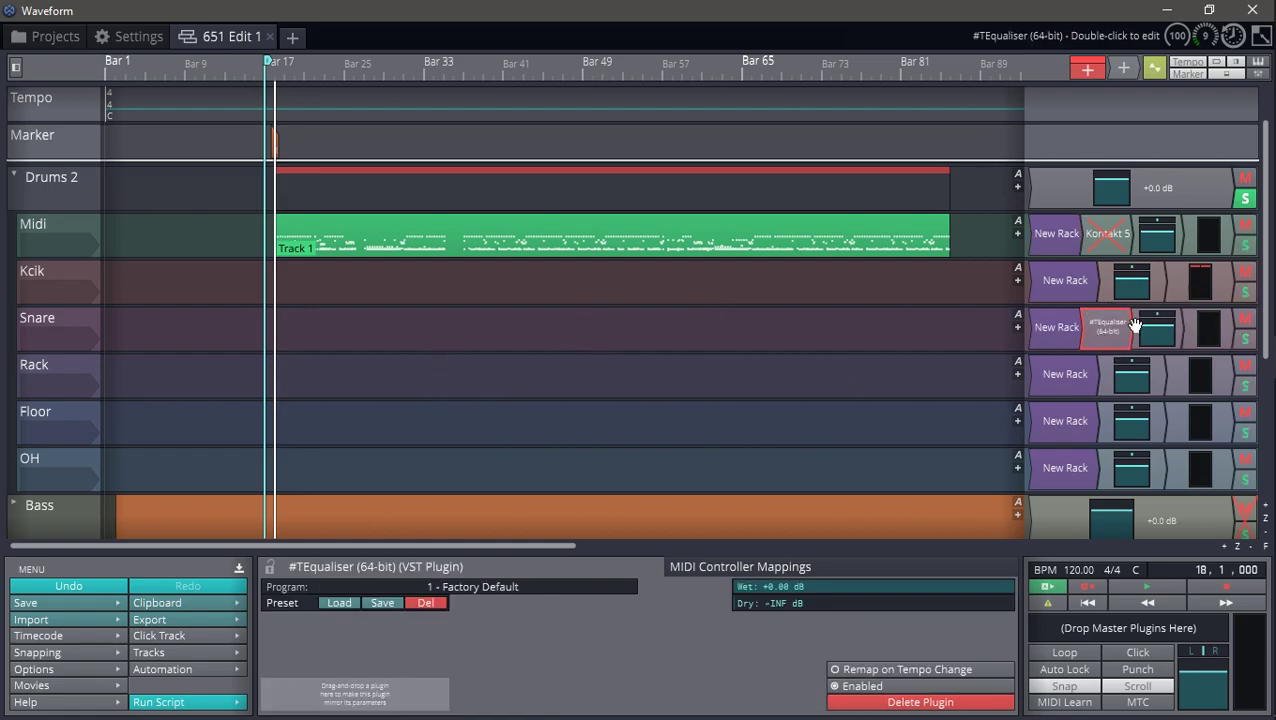
# Boost the snare in #TEqualiser by about 7 dB near 200 Hz and about 4.8 dB near 6.3 kHz, and close the plugin.
pyautogui.doubleClick(1107, 324)
pyautogui.click(411, 421)
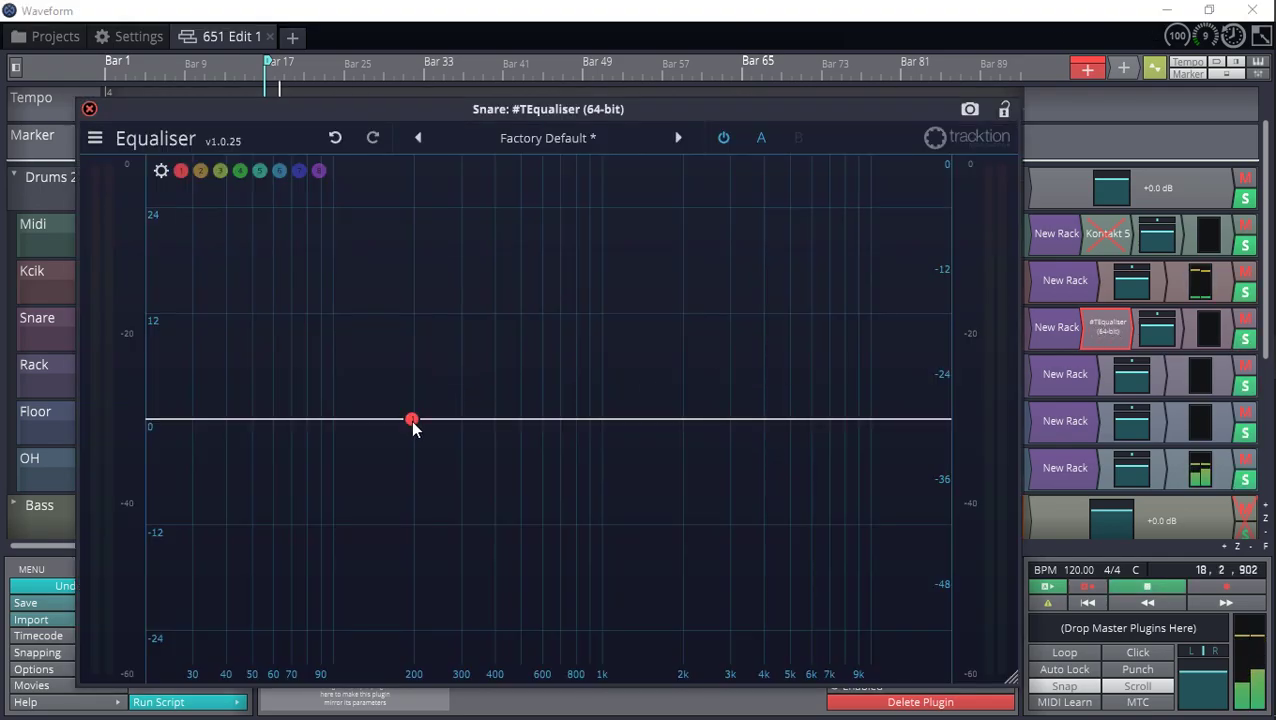
pyautogui.moveTo(411, 421); pyautogui.dragTo(416, 354)
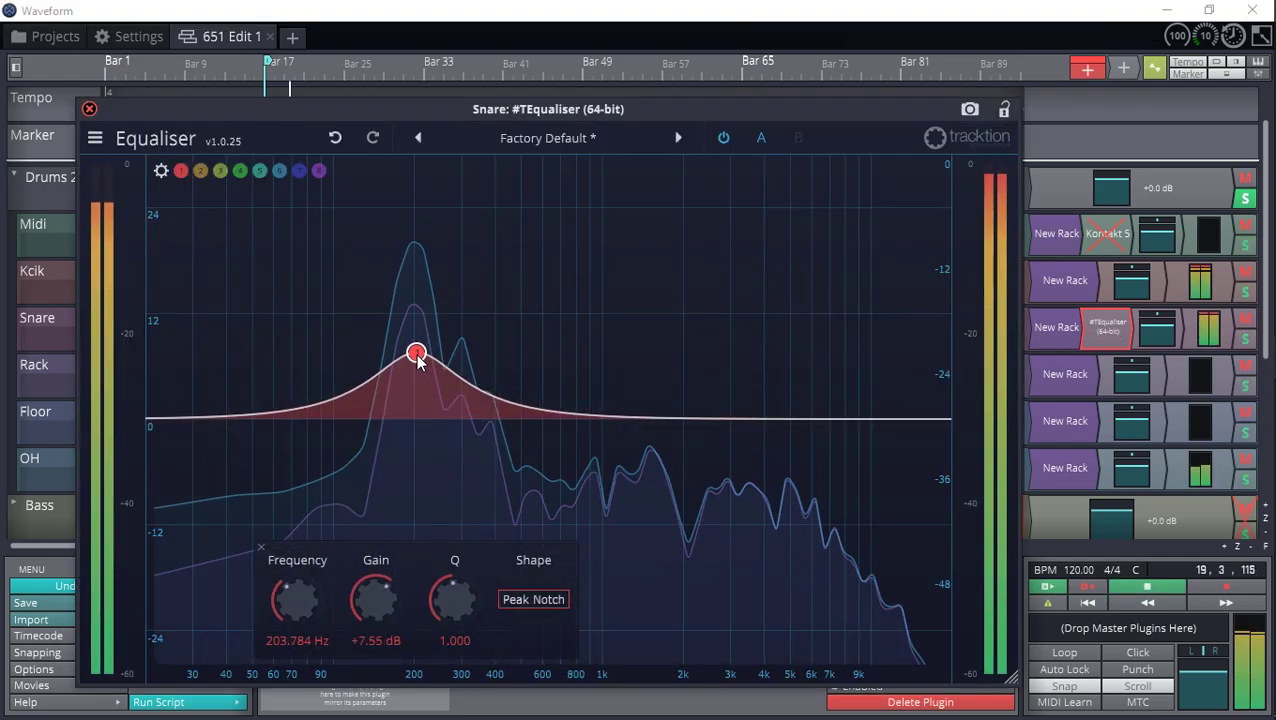
pyautogui.click(812, 418)
pyautogui.moveTo(812, 418); pyautogui.dragTo(817, 377)
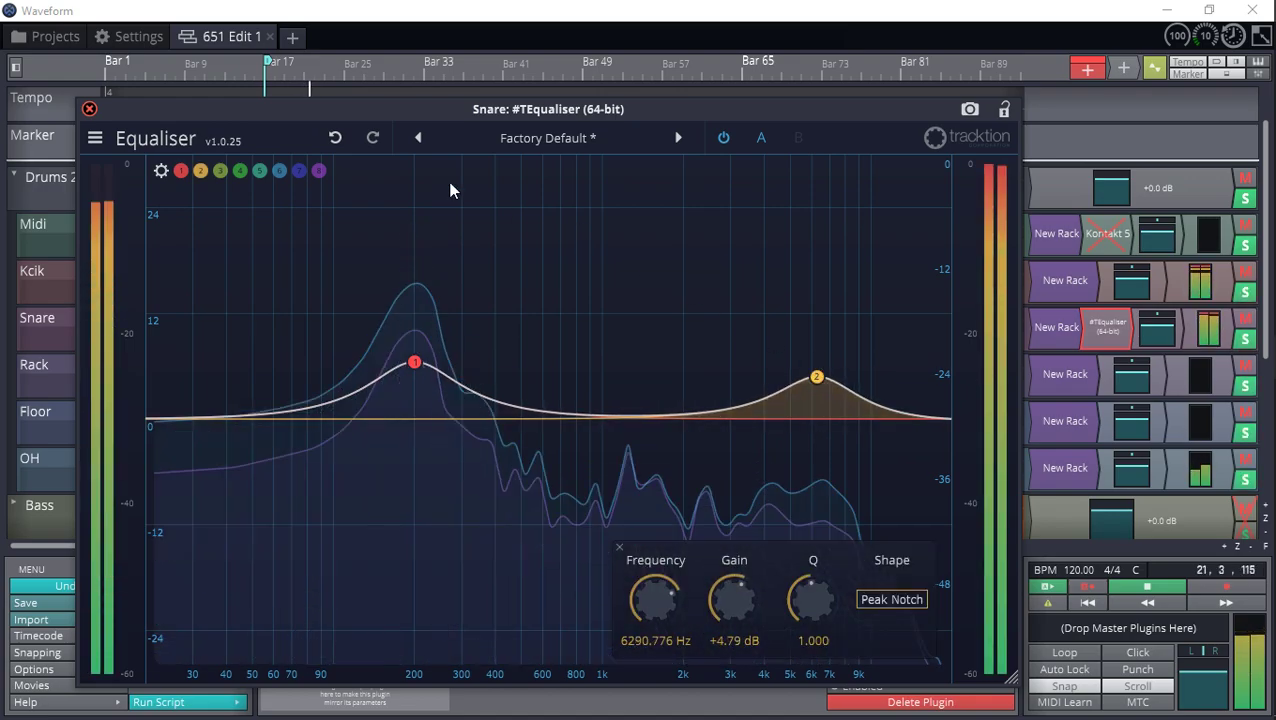
pyautogui.click(89, 108)
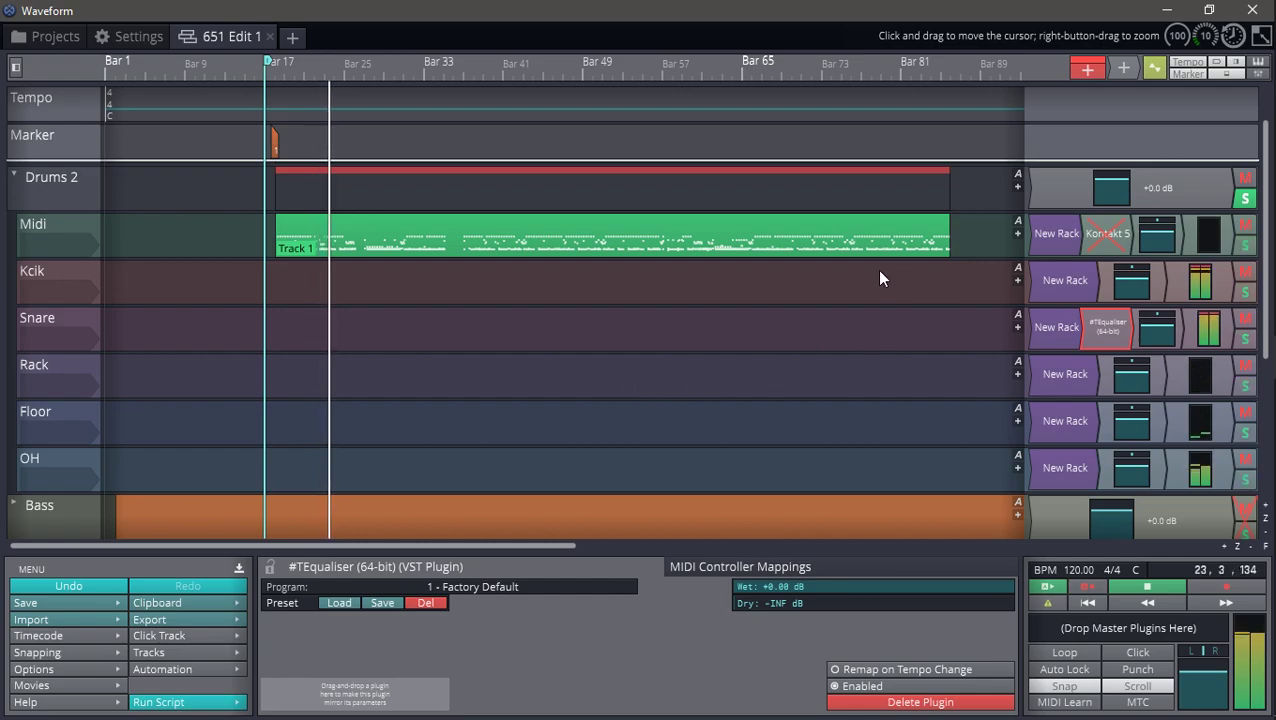
# Collapse the Drums 2 folder track and stop playback.
pyautogui.scroll(1, 100, 312)
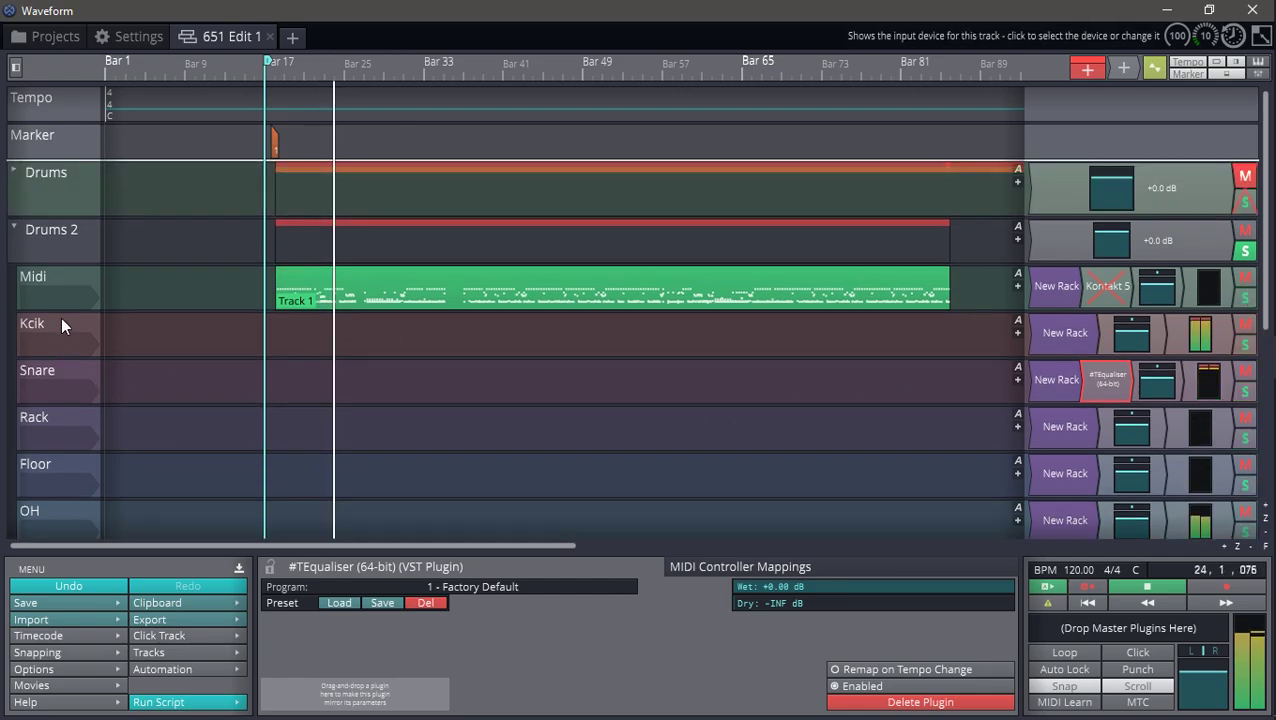
pyautogui.click(15, 230)
pyautogui.press('space')
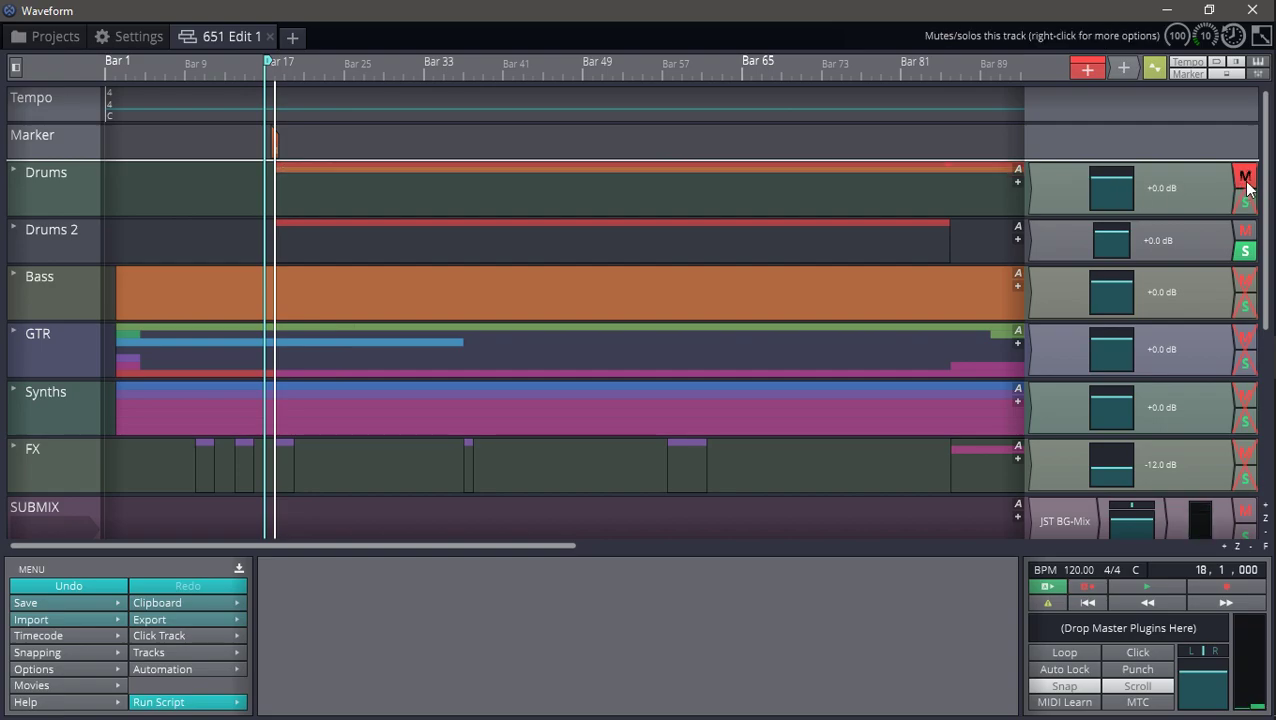
# Play back the full mix briefly with the Drums folder track muted and Drums 2 no longer soloed.
pyautogui.click(1244, 177)
pyautogui.click(1245, 250)
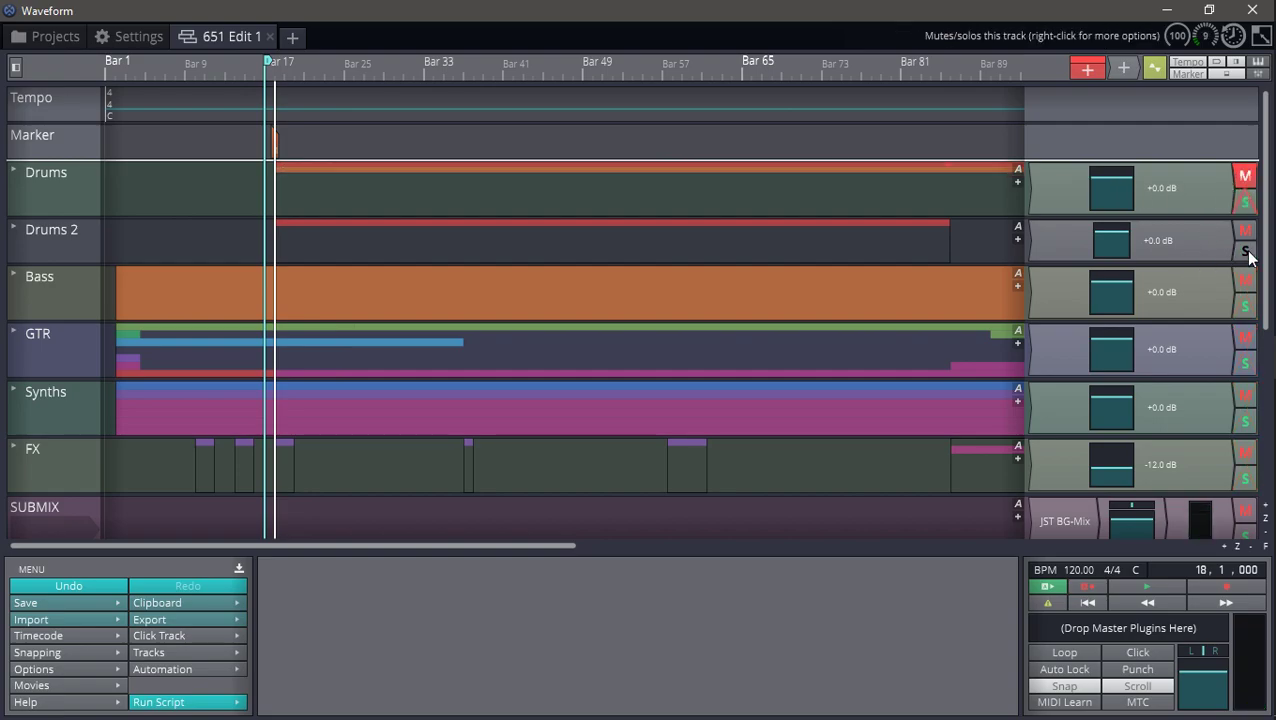
pyautogui.click(942, 259)
pyautogui.press('space')
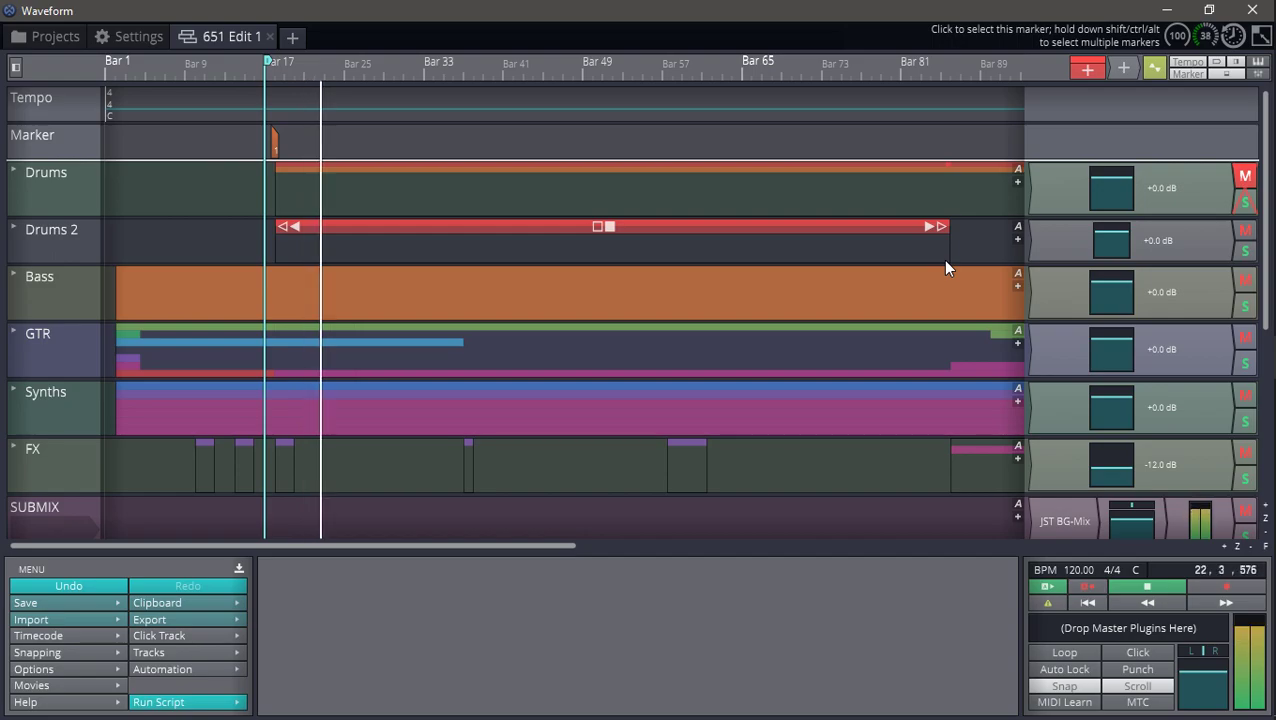
pyautogui.press('space')
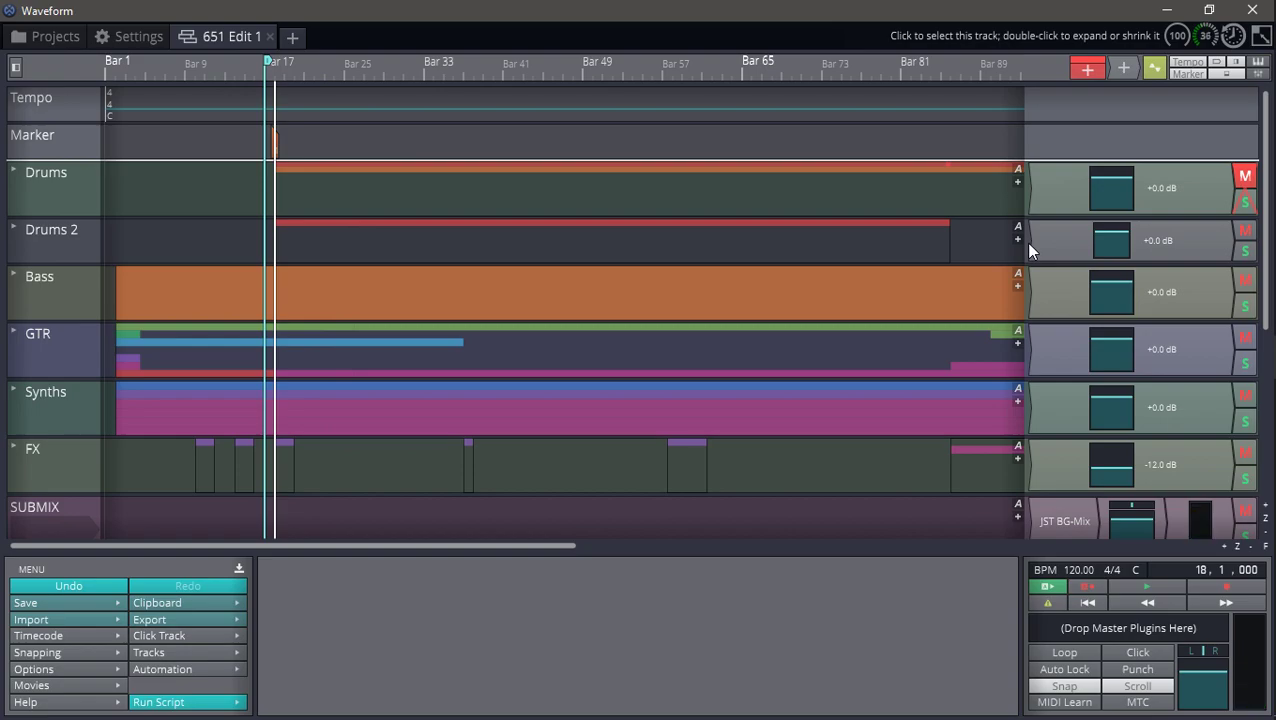
# Expand the Drums 2 folder and insert NI's Kontakt 5 8out plugin after New Rack on the Midi track.
pyautogui.click(13, 228)
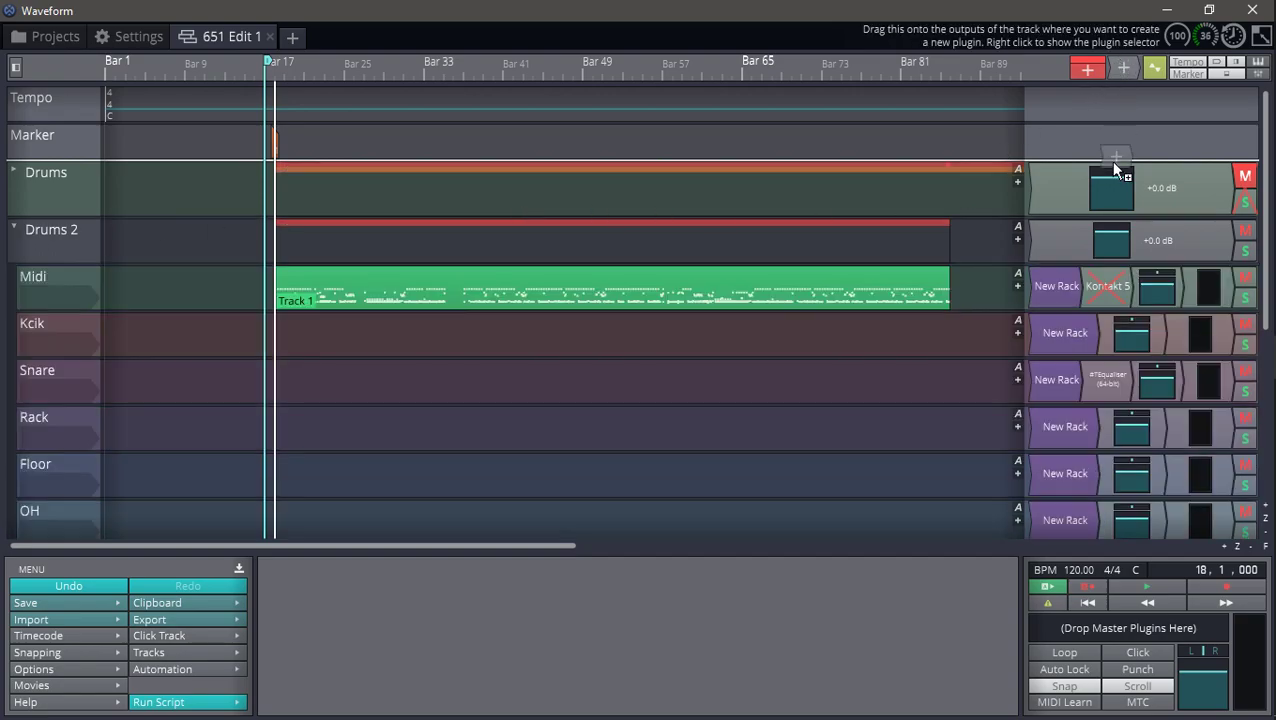
pyautogui.rightClick(1095, 290)
pyautogui.click(818, 339)
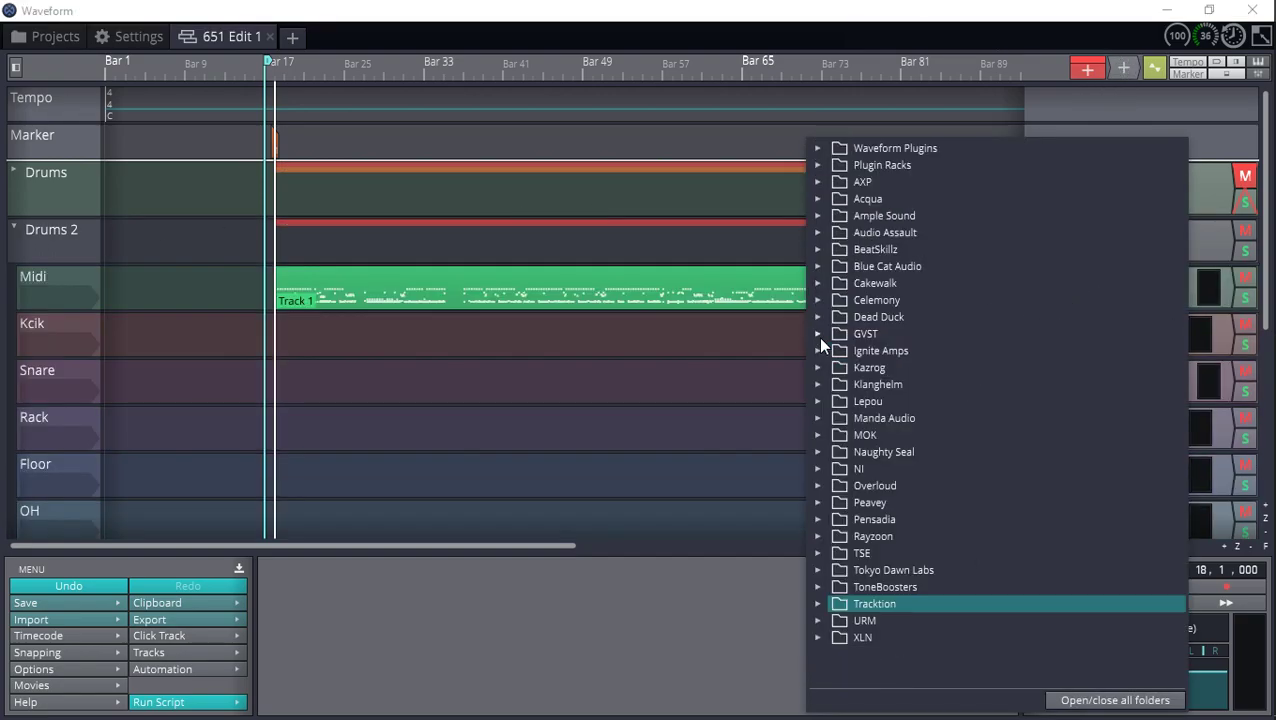
pyautogui.click(819, 468)
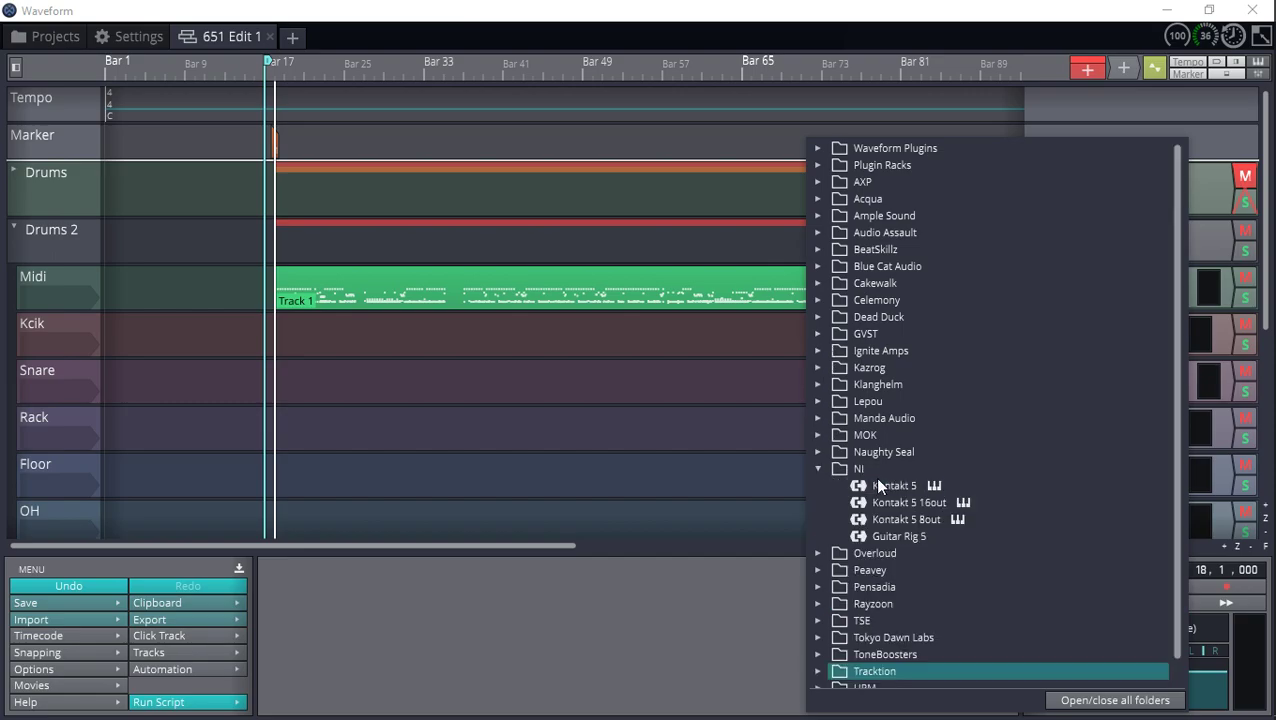
pyautogui.click(905, 519)
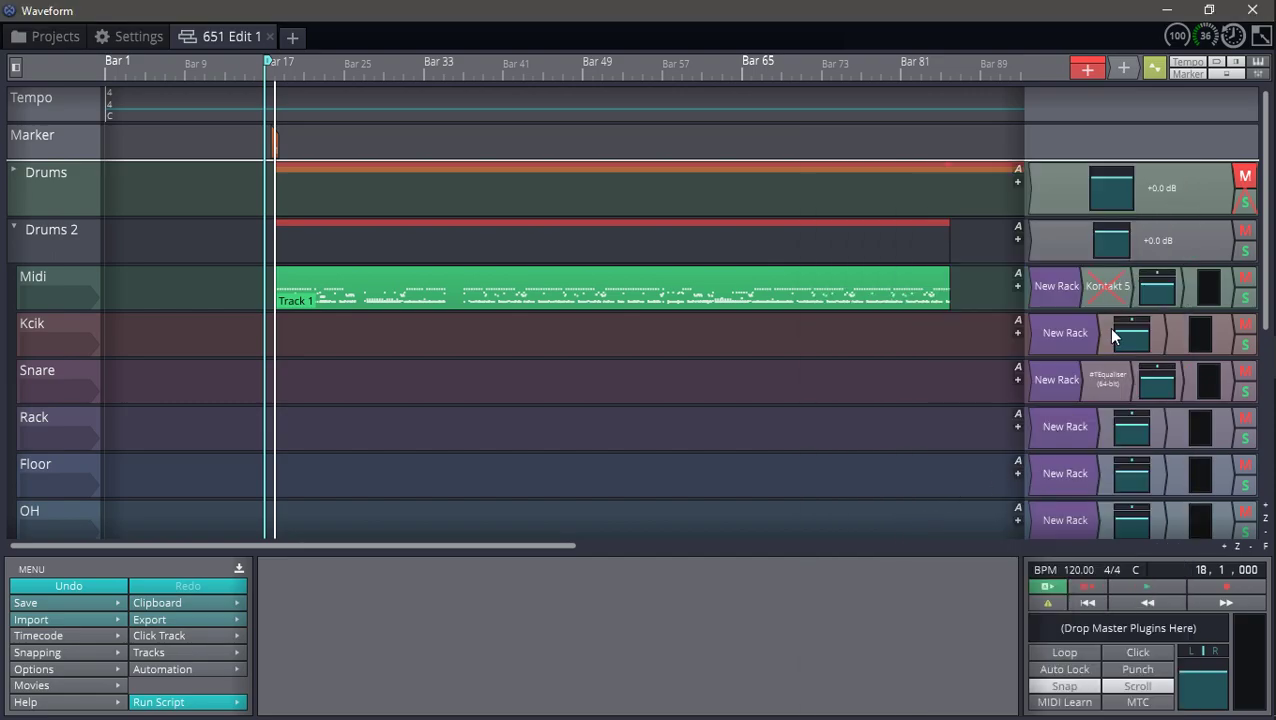
# Inspect the Kontakt 5 wiring inside the Midi track's New Rack, and disable that rack on the track.
pyautogui.doubleClick(1051, 290)
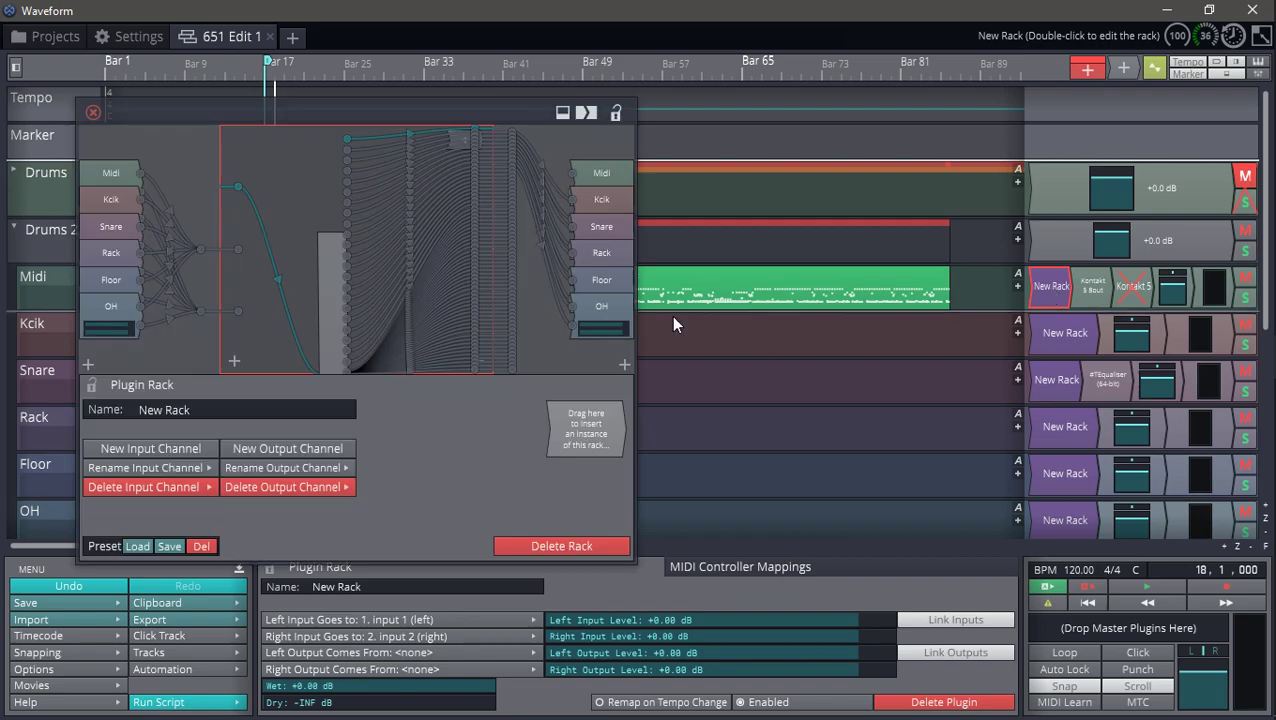
pyautogui.click(335, 302)
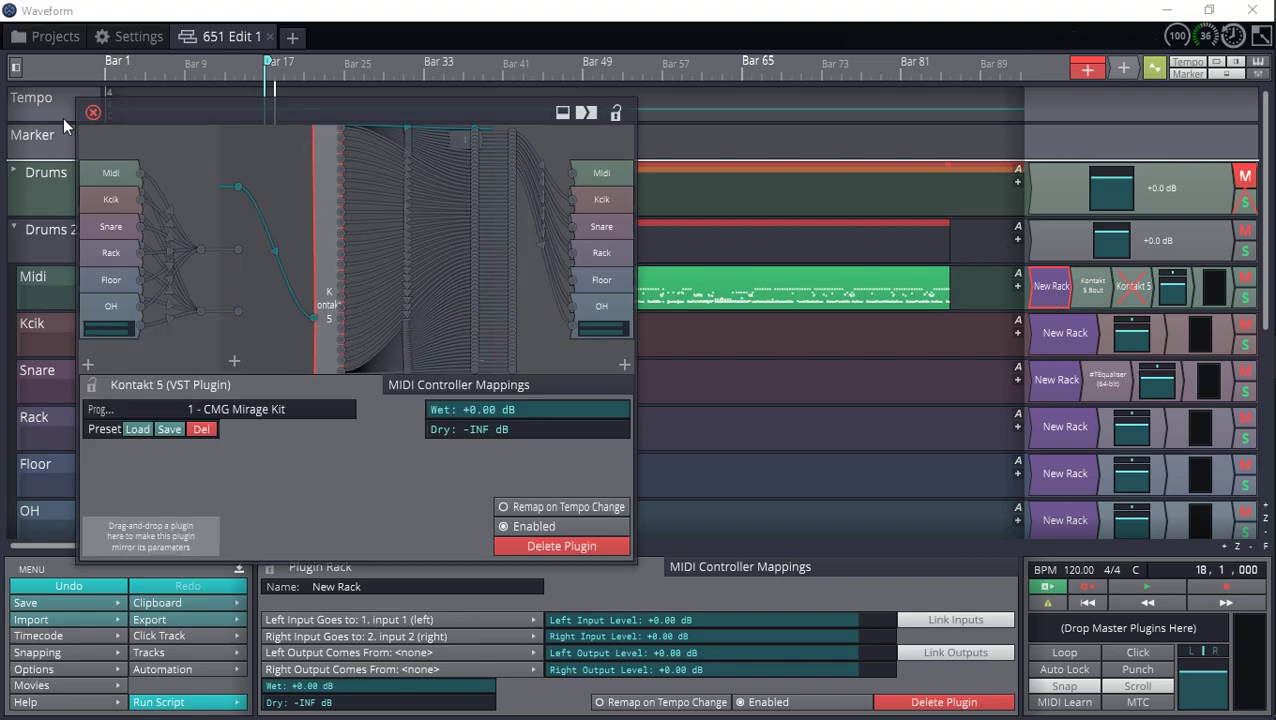
pyautogui.click(93, 112)
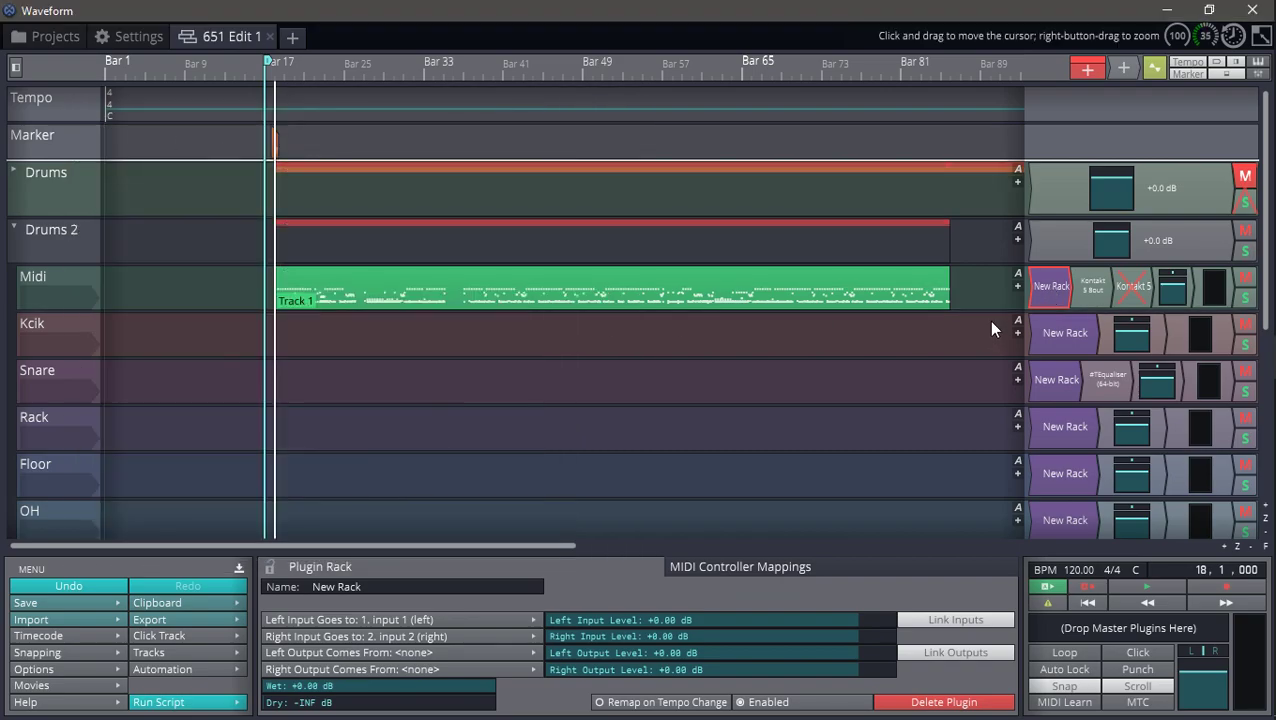
pyautogui.keyDown('alt'); pyautogui.click(1046, 293); pyautogui.keyUp('alt')
# Insert a new empty plugin rack on the Midi track between the disabled New Rack and Kontakt 5 8out.
pyautogui.moveTo(1123, 69); pyautogui.dragTo(1137, 185)
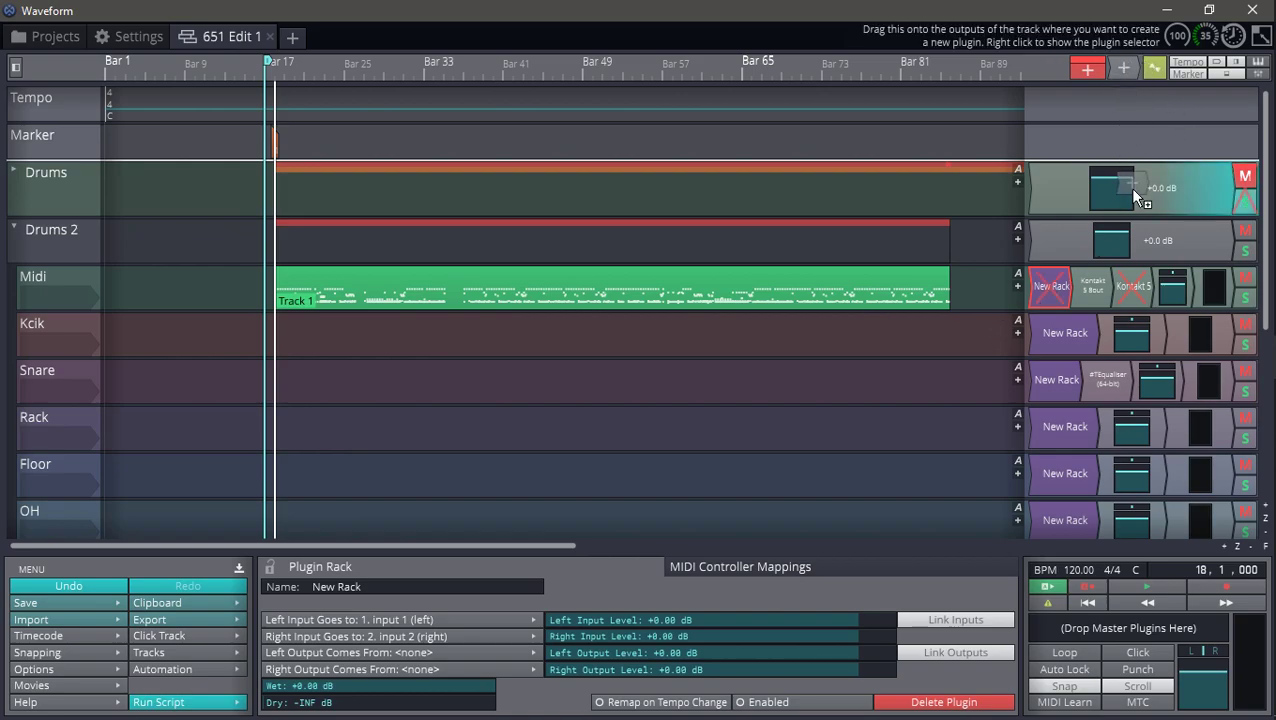
pyautogui.moveTo(1076, 285); pyautogui.dragTo(1077, 289)
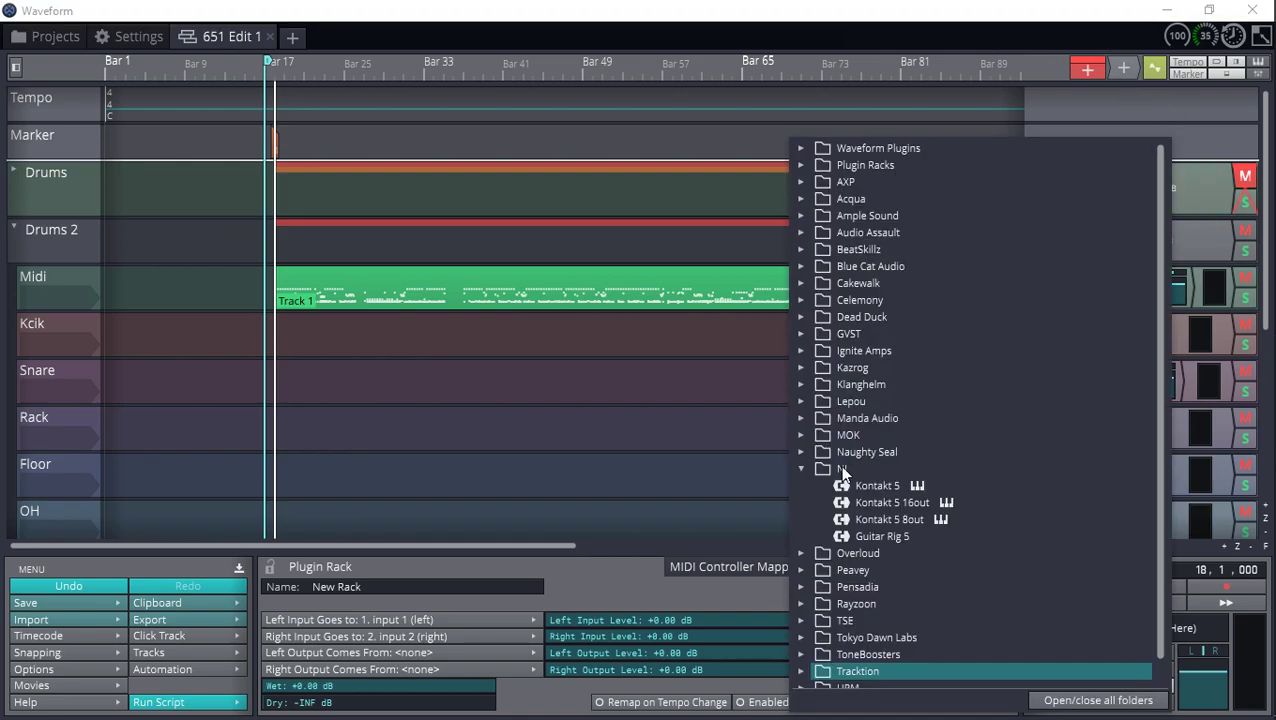
pyautogui.click(800, 468)
pyautogui.click(800, 165)
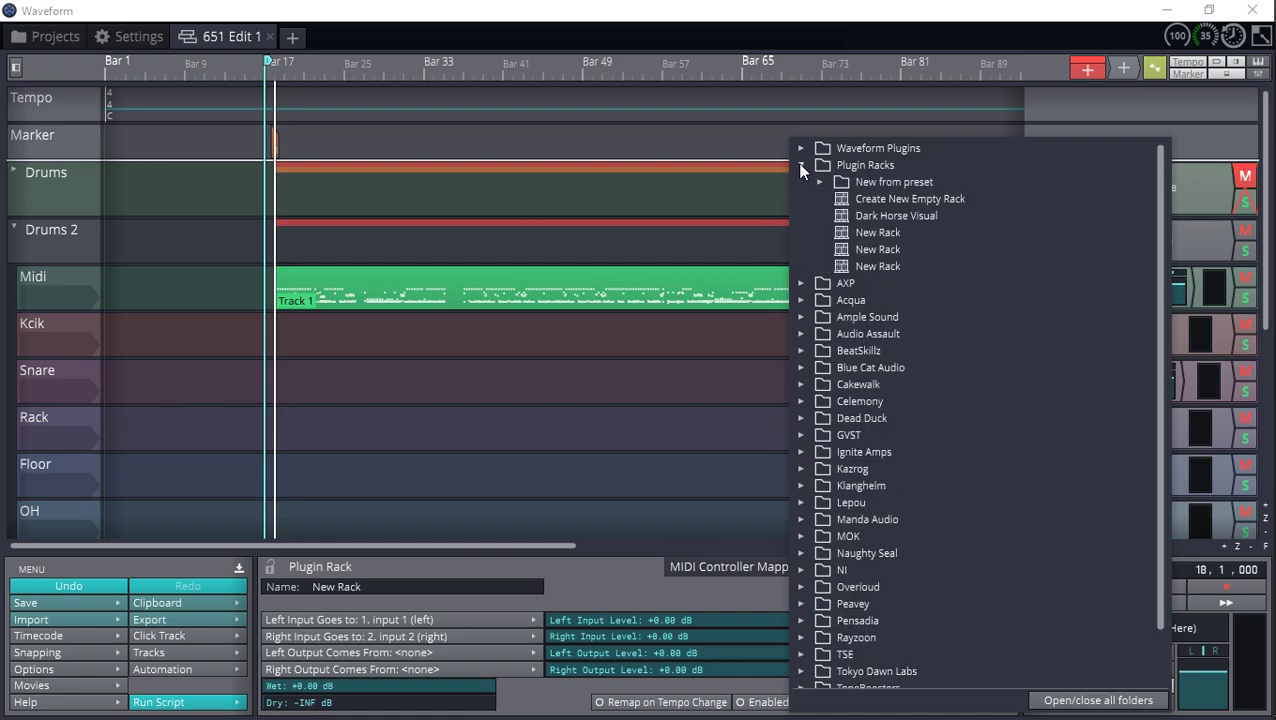
pyautogui.click(892, 195)
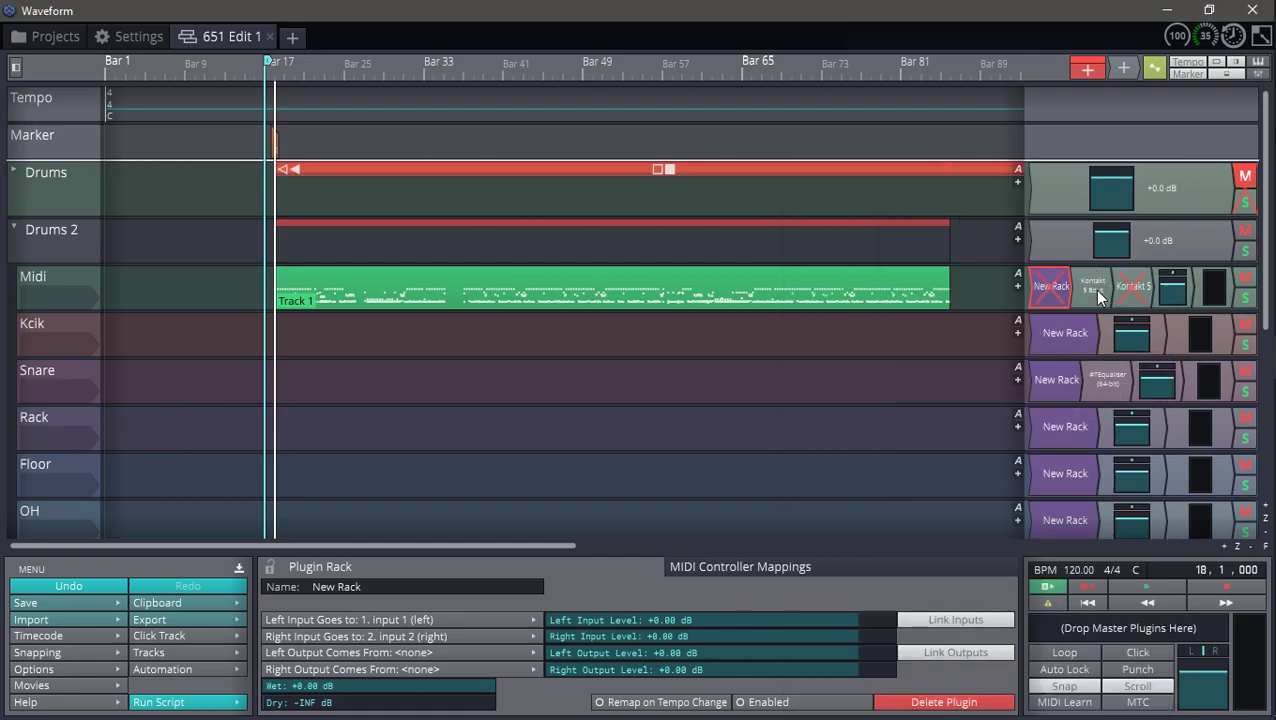
# Open the new empty rack and add the Kontakt 5 8out plugin to it with its connections made automatically.
pyautogui.doubleClick(1087, 287)
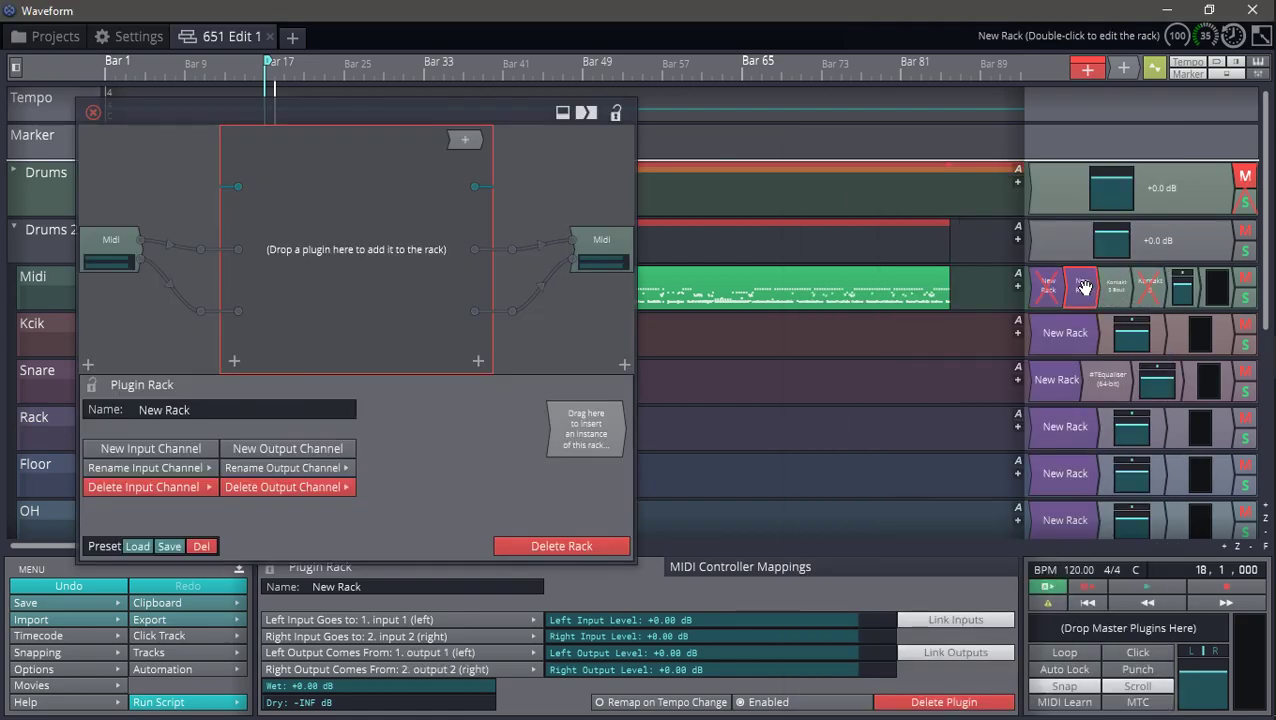
pyautogui.moveTo(1116, 287); pyautogui.dragTo(356, 284)
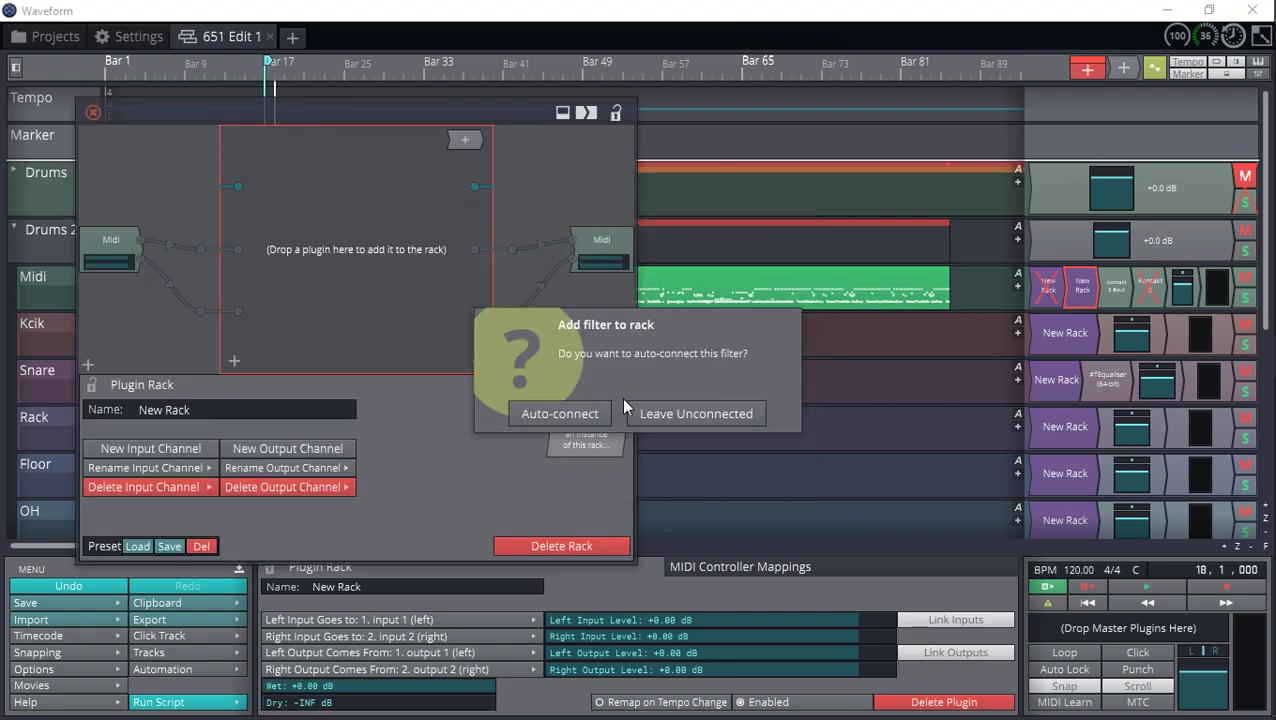
pyautogui.click(572, 415)
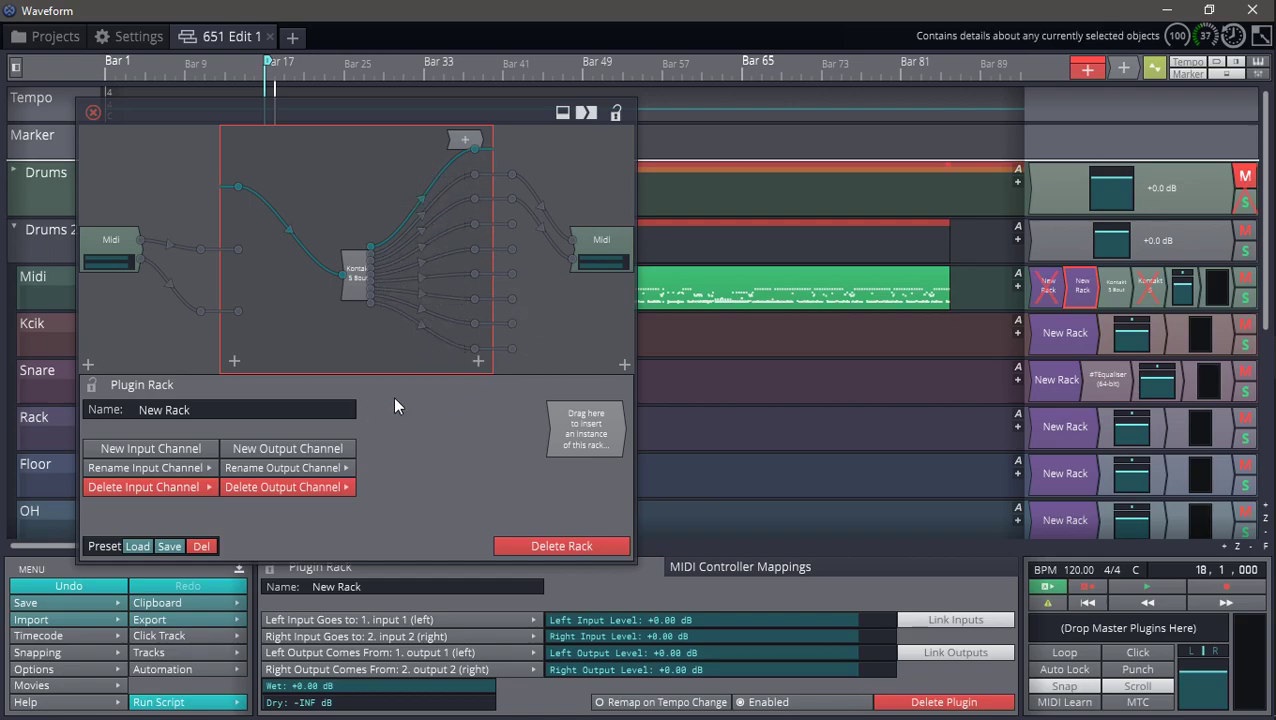
# Delete the newly added rack and the Kontakt 5 8out plugin from the Midi track.
pyautogui.keyDown('ctrl'); pyautogui.click(1114, 290); pyautogui.keyUp('ctrl')
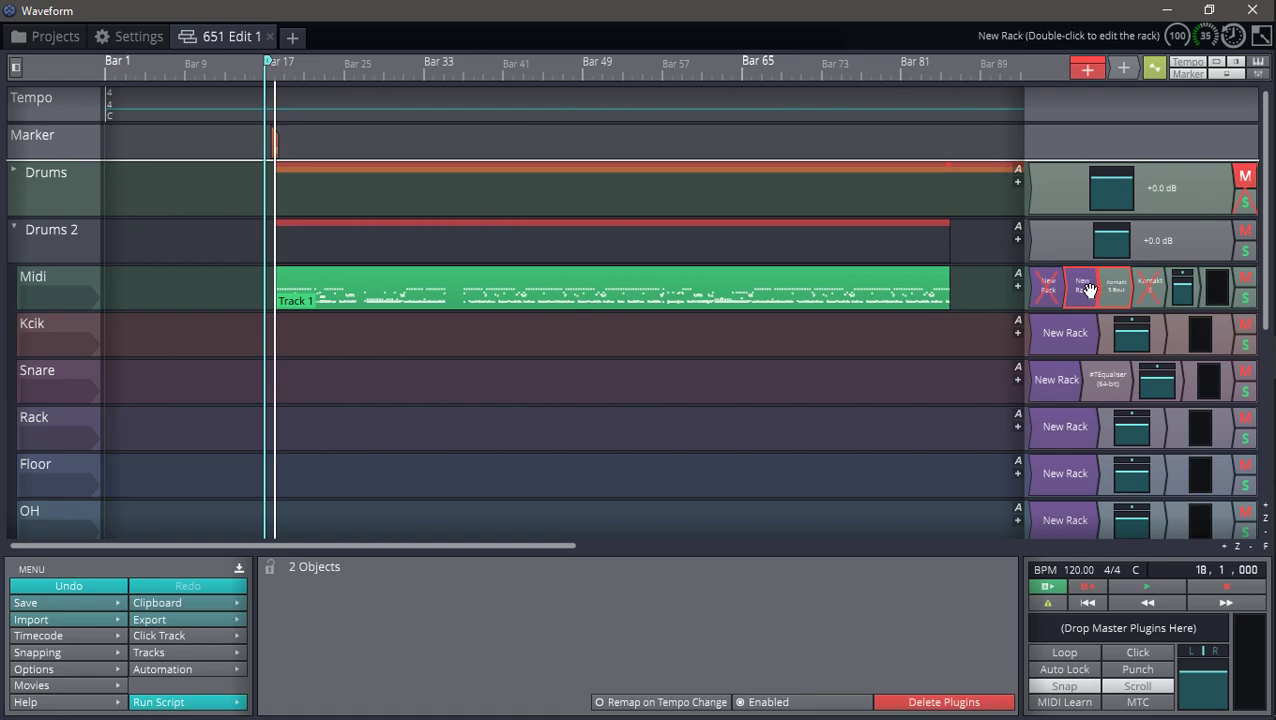
pyautogui.press('Delete')
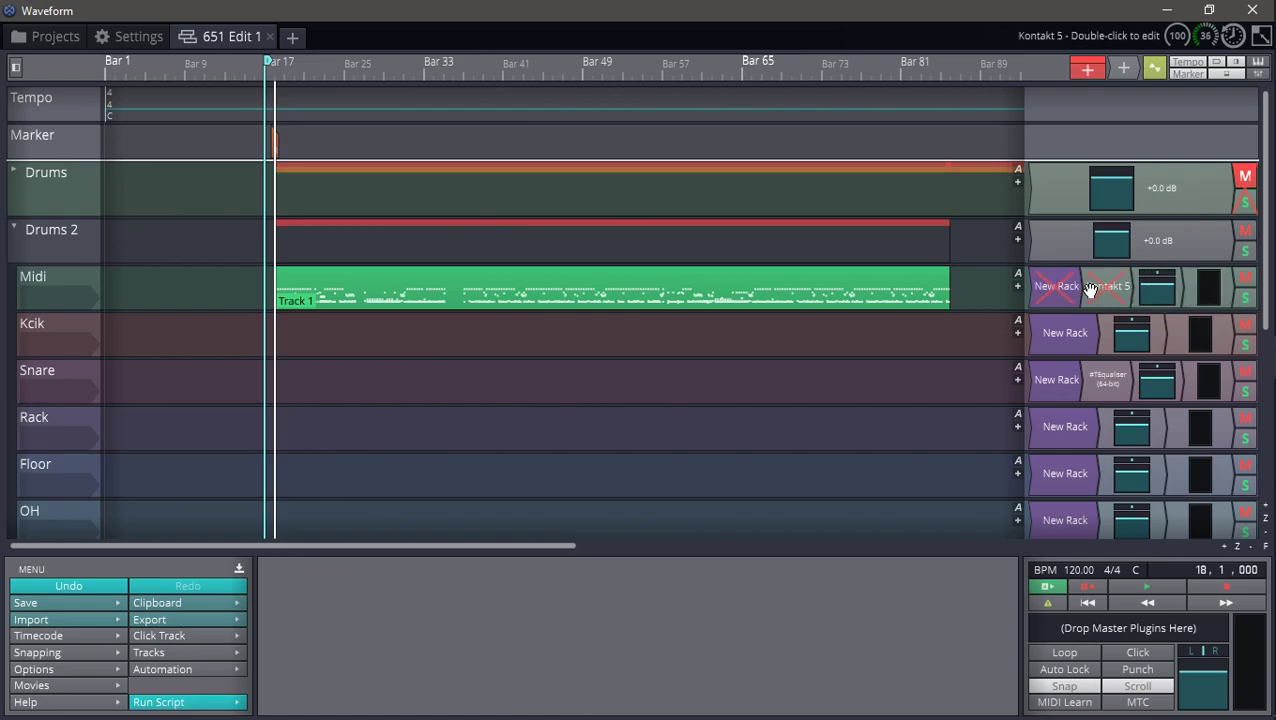